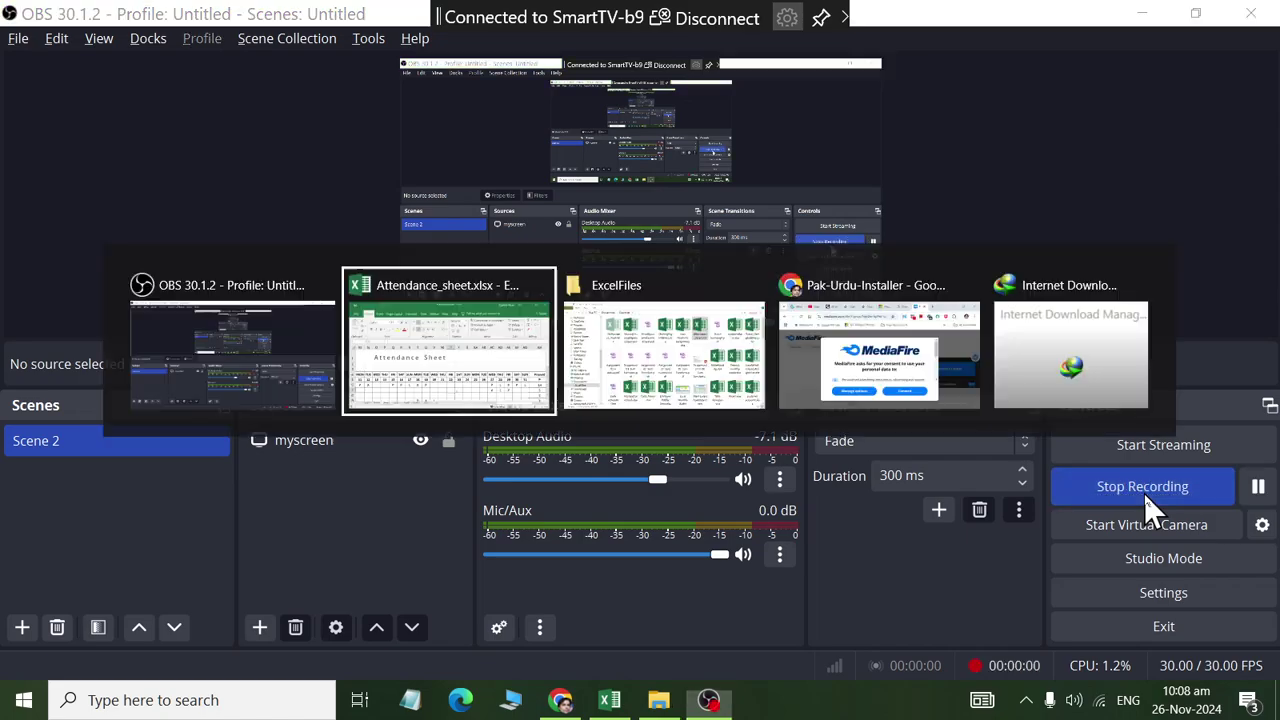
Survey the Sheet2 attendance codes and totals by scrolling and zooming, then return to column A.
scroll(553, 430, down, 1)
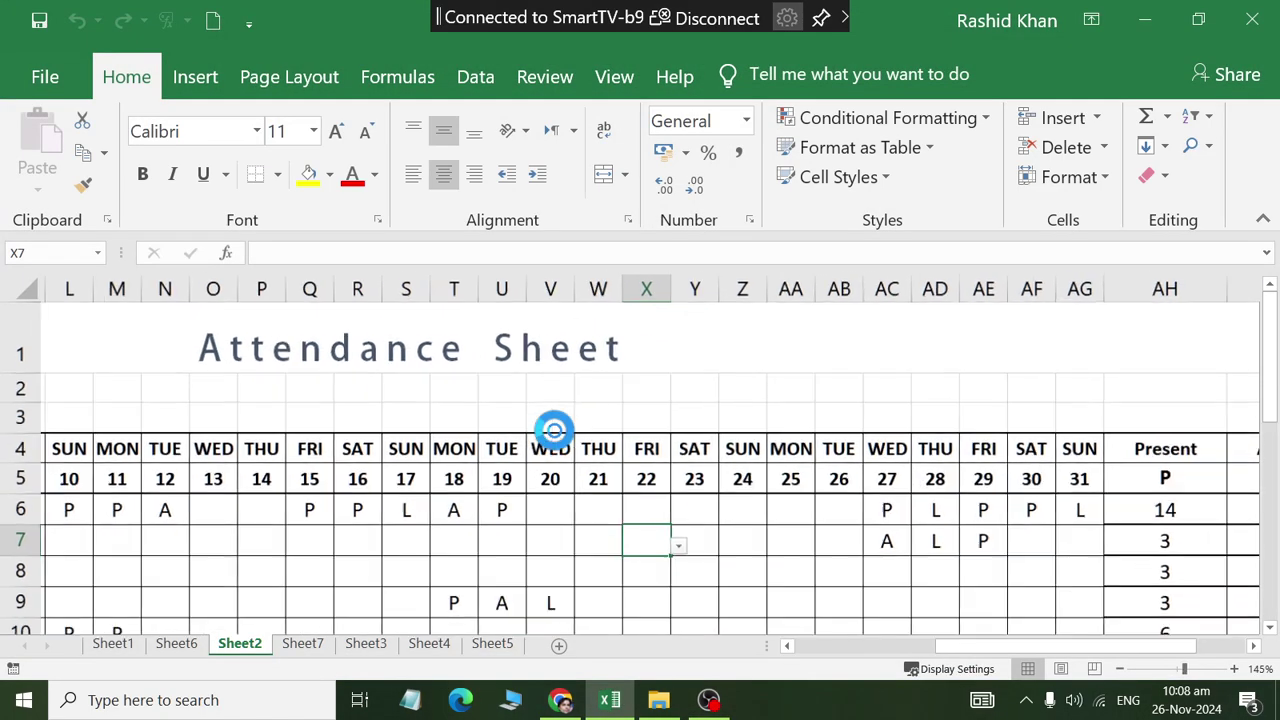
scroll(553, 430, down, 1)
scroll(553, 430, down, 1)
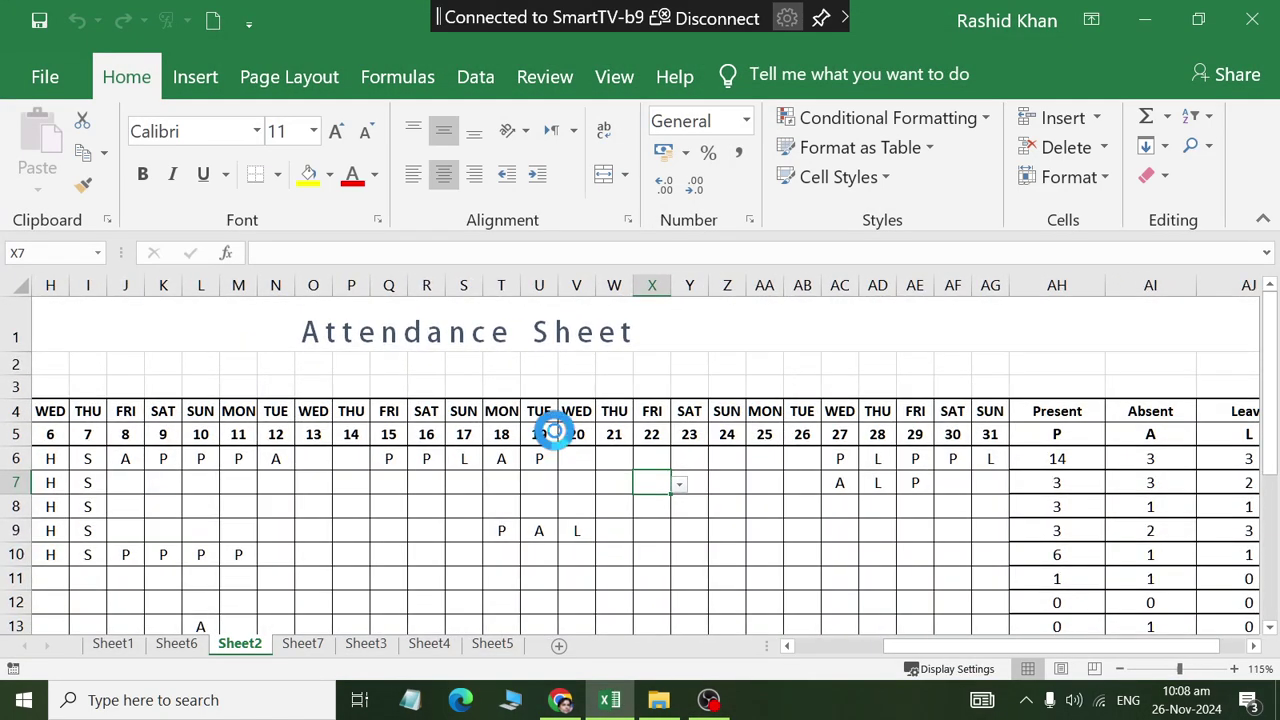
scroll(553, 430, down, 1)
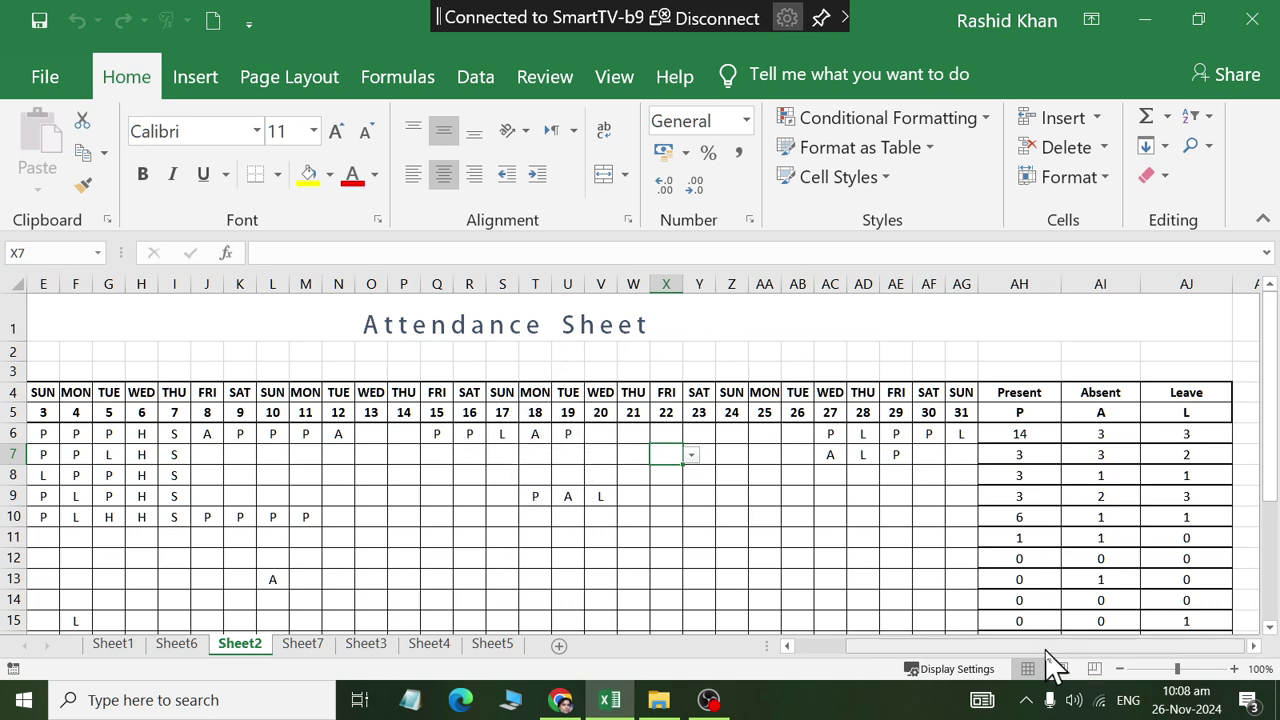
drag(1022, 647, 891, 640)
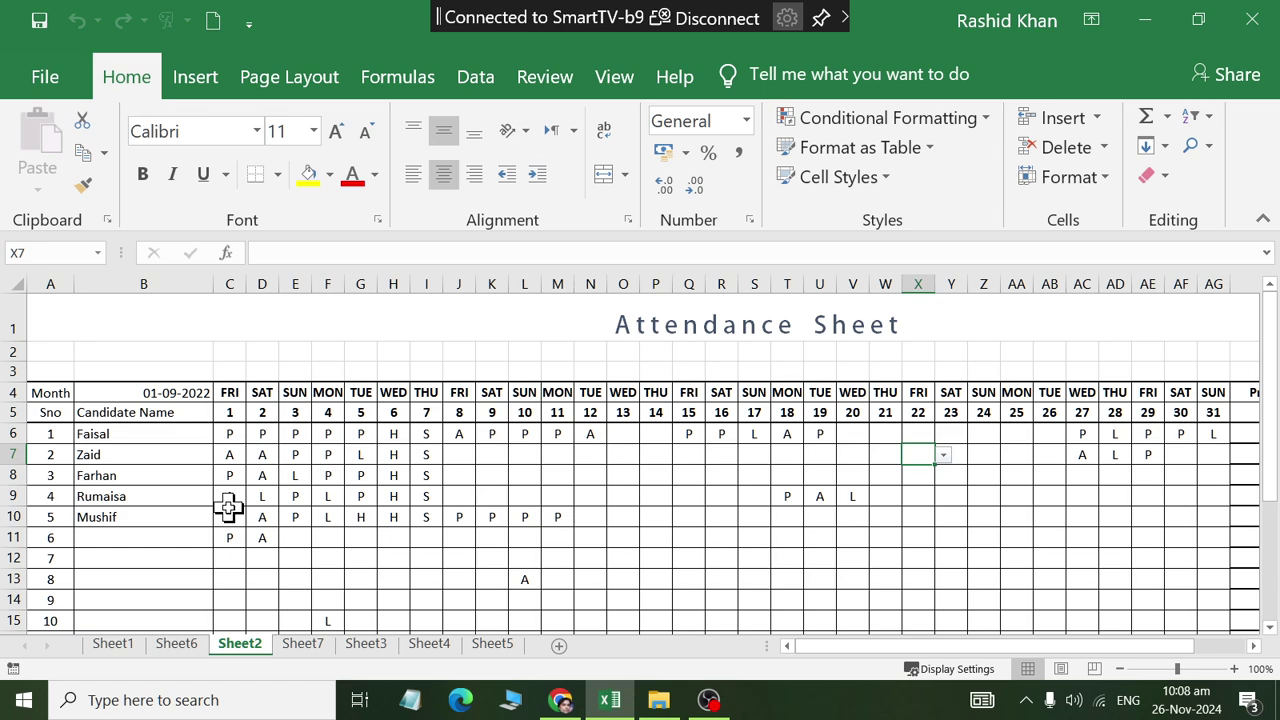
scroll(228, 508, up, 2)
scroll(230, 507, up, 1)
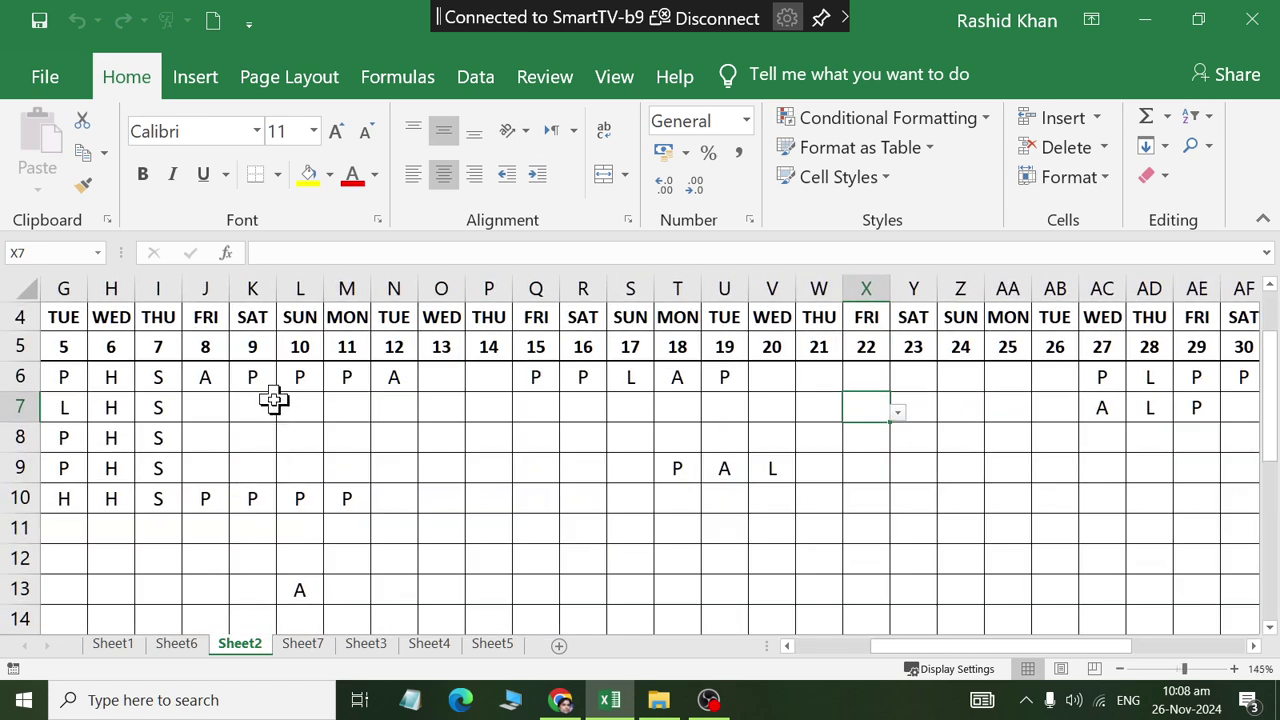
click(257, 375)
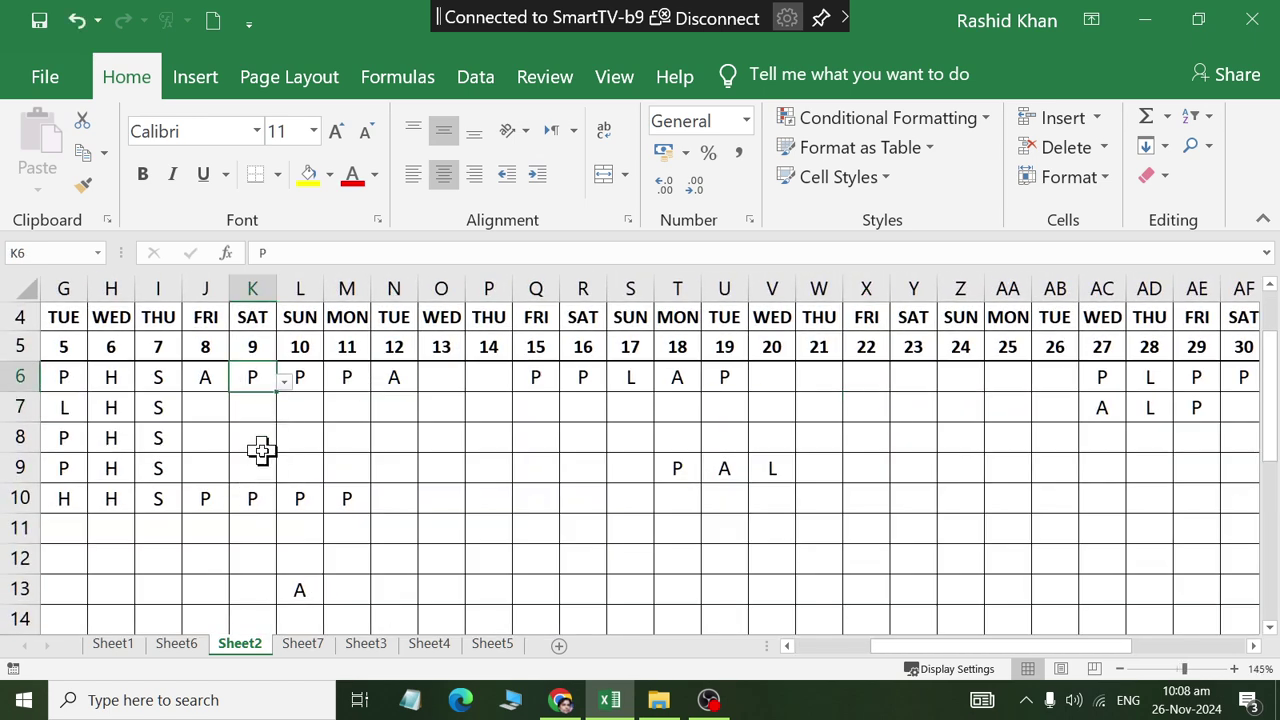
click(309, 185)
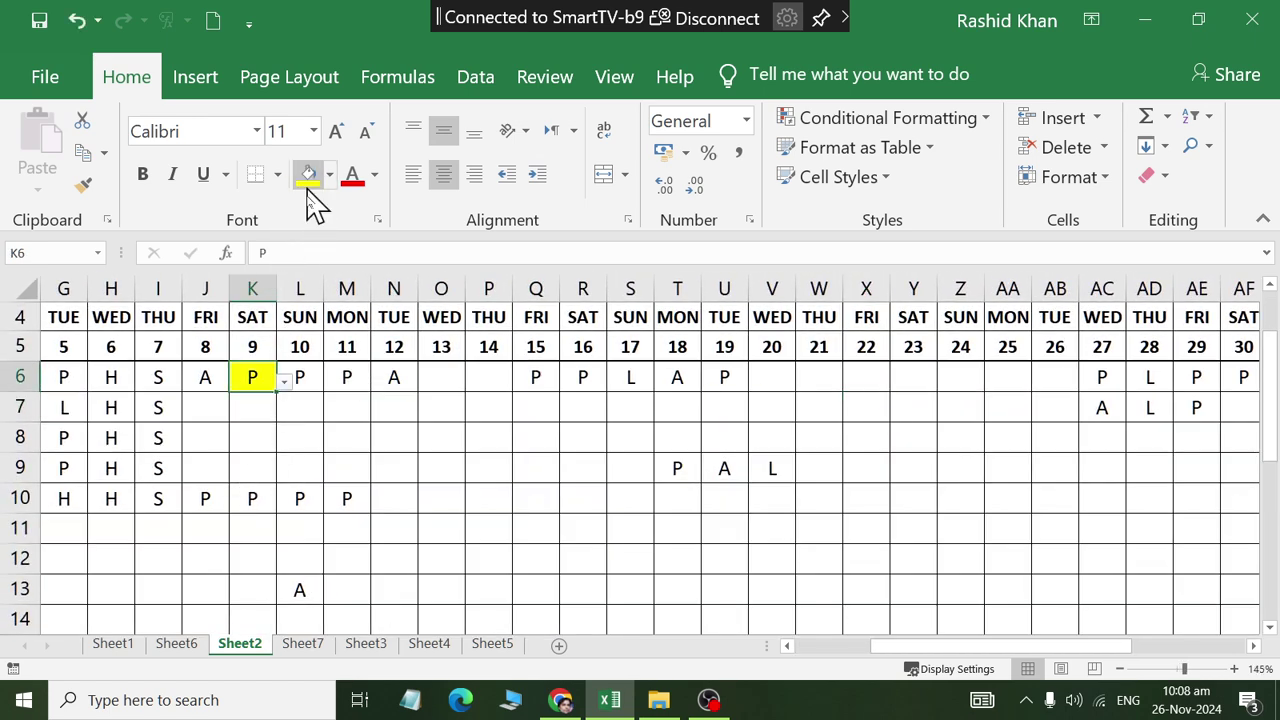
click(285, 381)
click(262, 433)
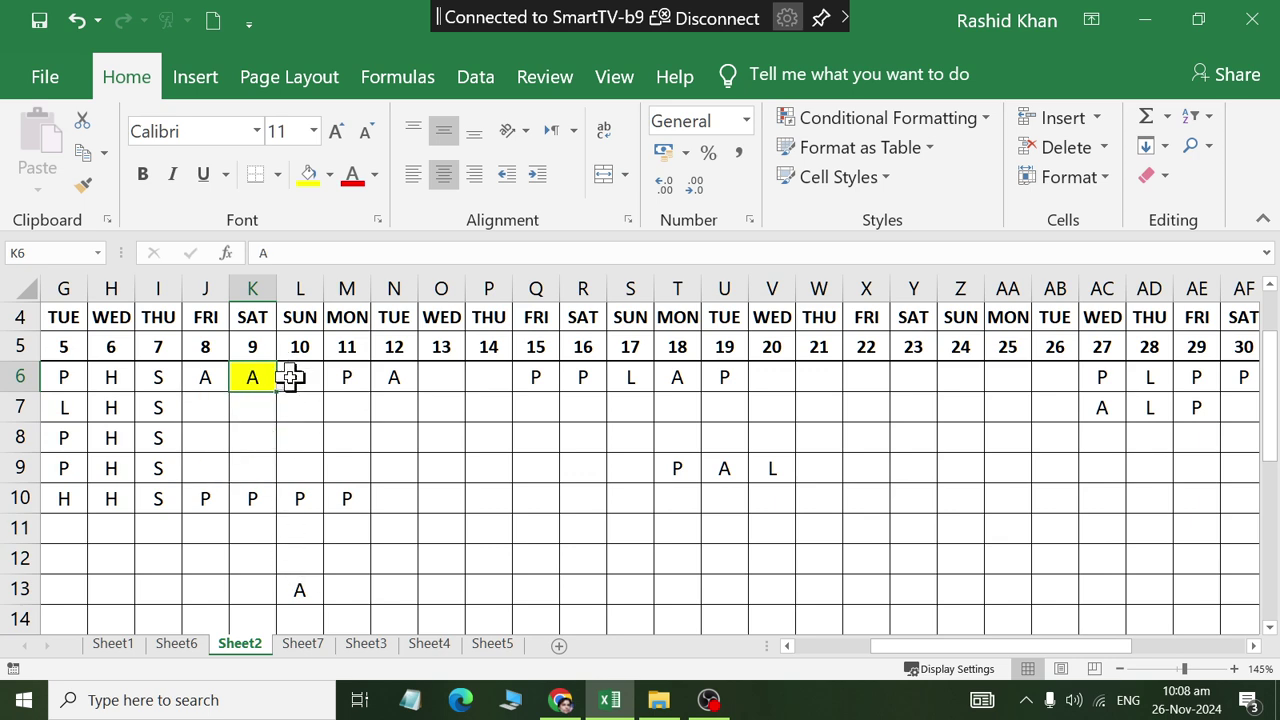
click(285, 382)
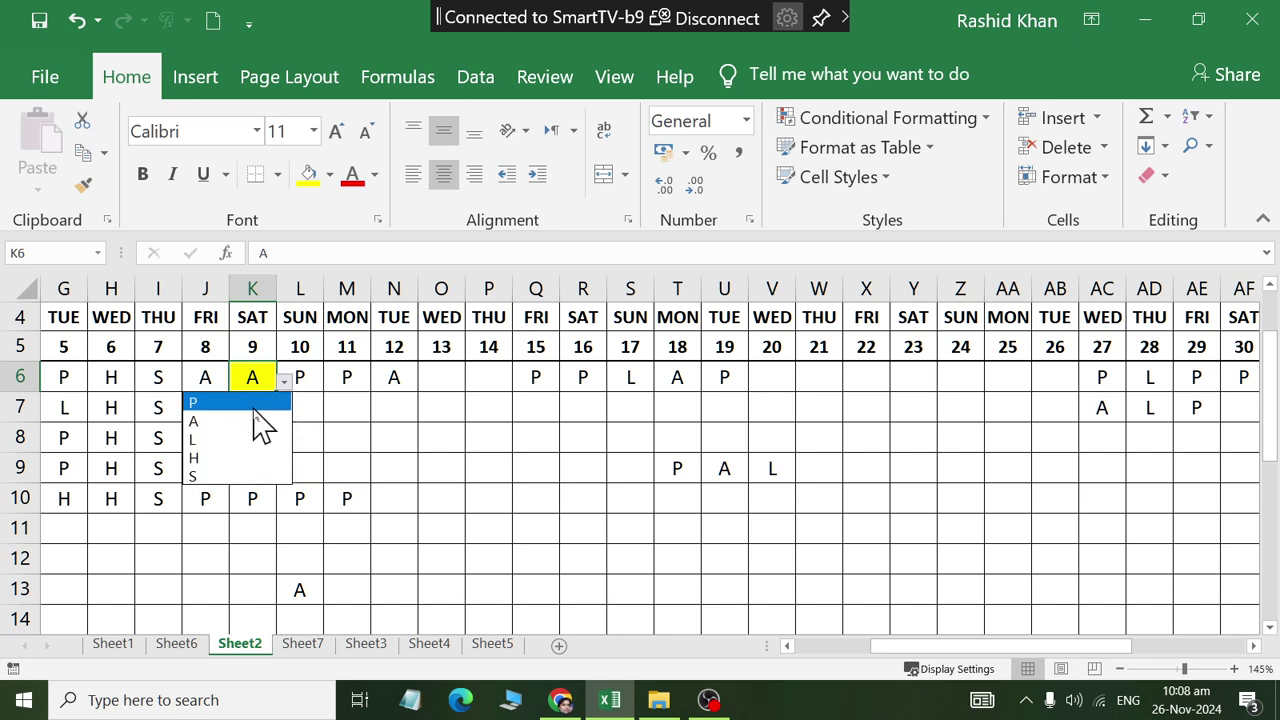
click(254, 410)
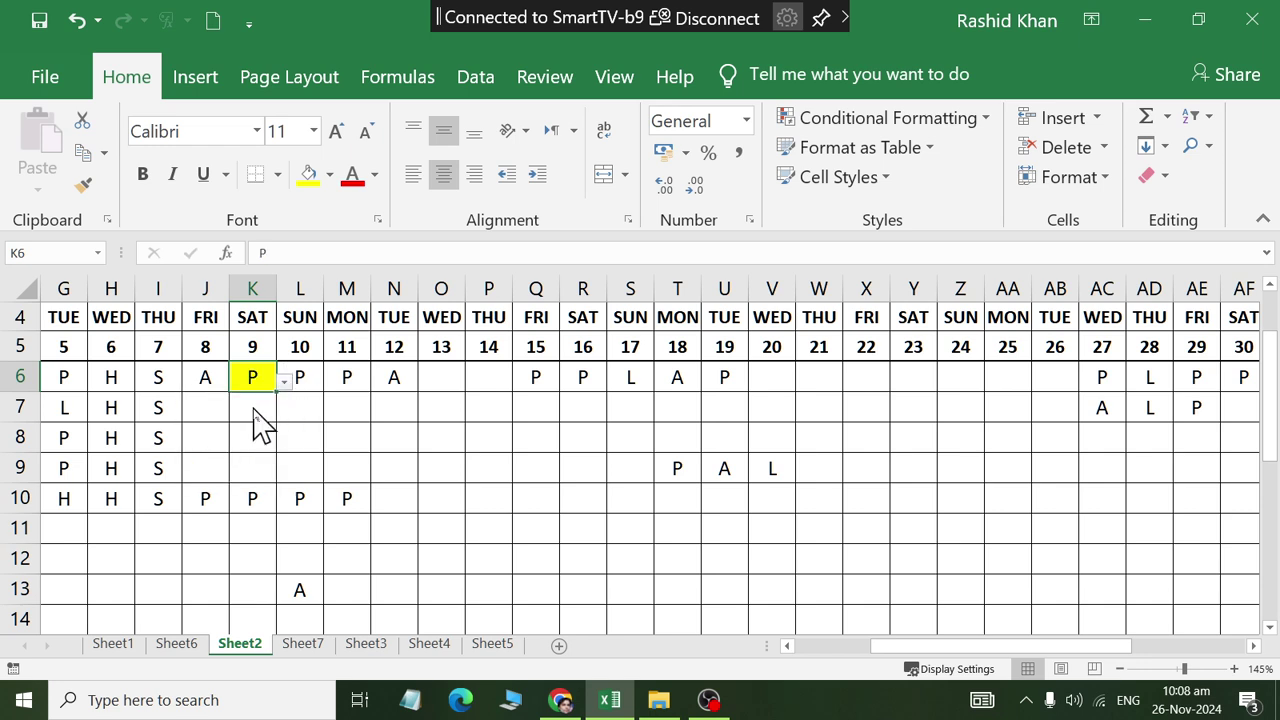
click(329, 175)
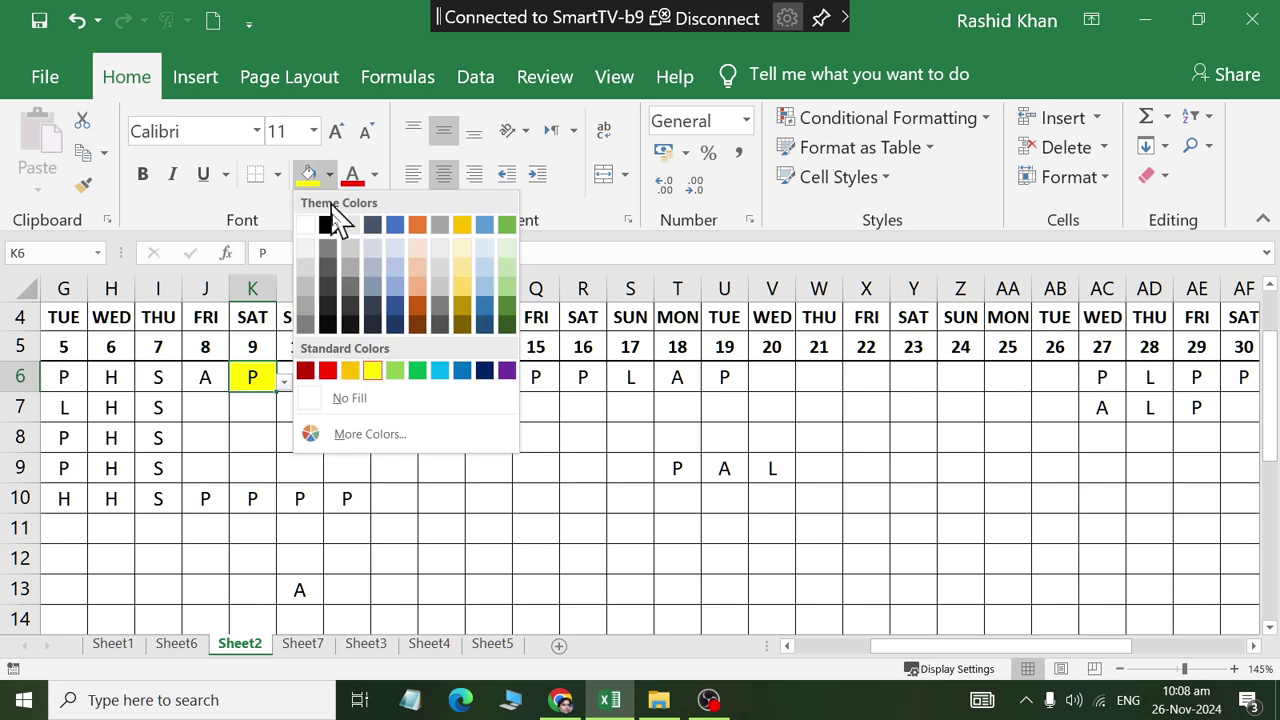
click(343, 400)
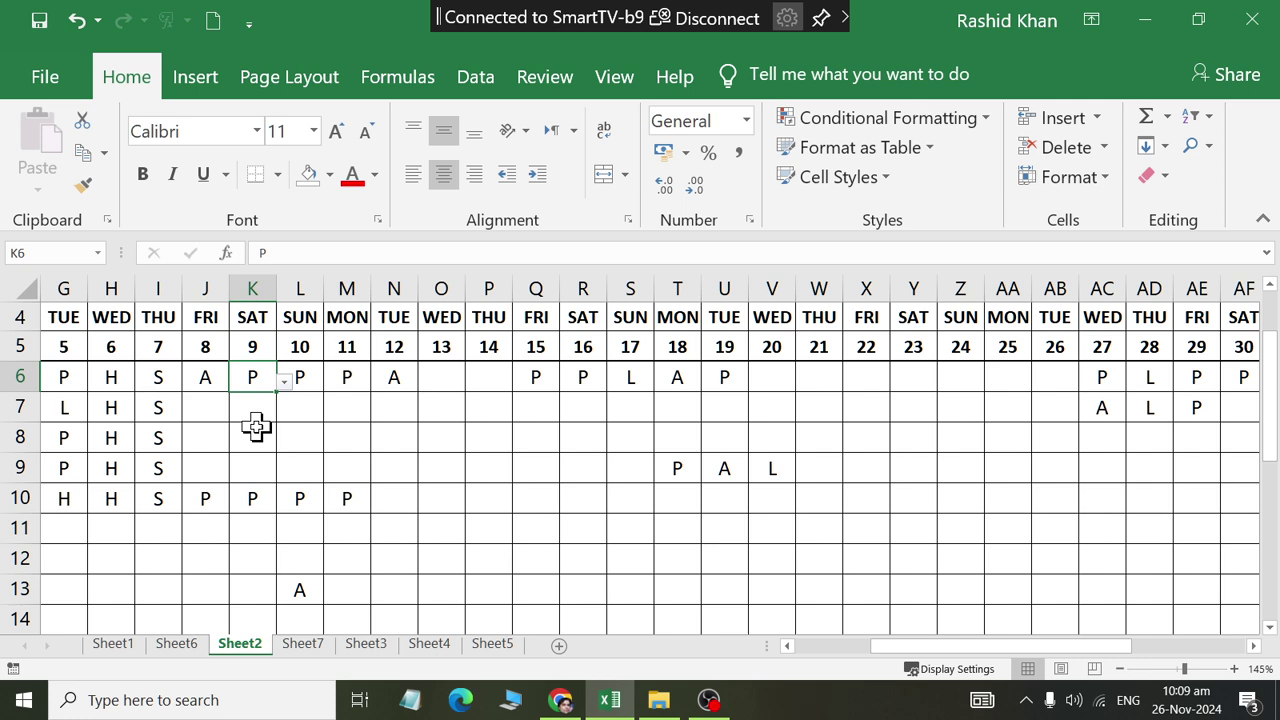
Select the attendance grid C6:AG25 and bring up its Highlight Cells Rules list.
drag(255, 427, 262, 440)
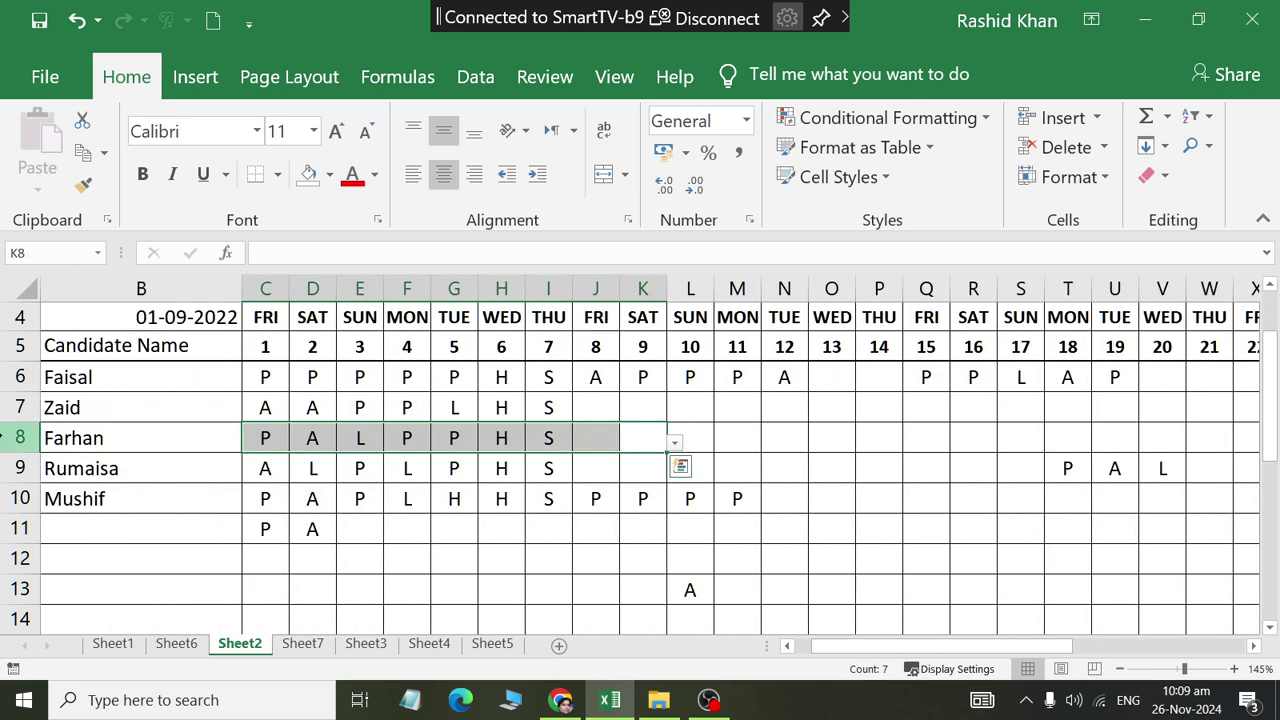
mouse_move(258, 376)
mouse_down()
mouse_move(1270, 407)
mouse_move(752, 700)
mouse_up()
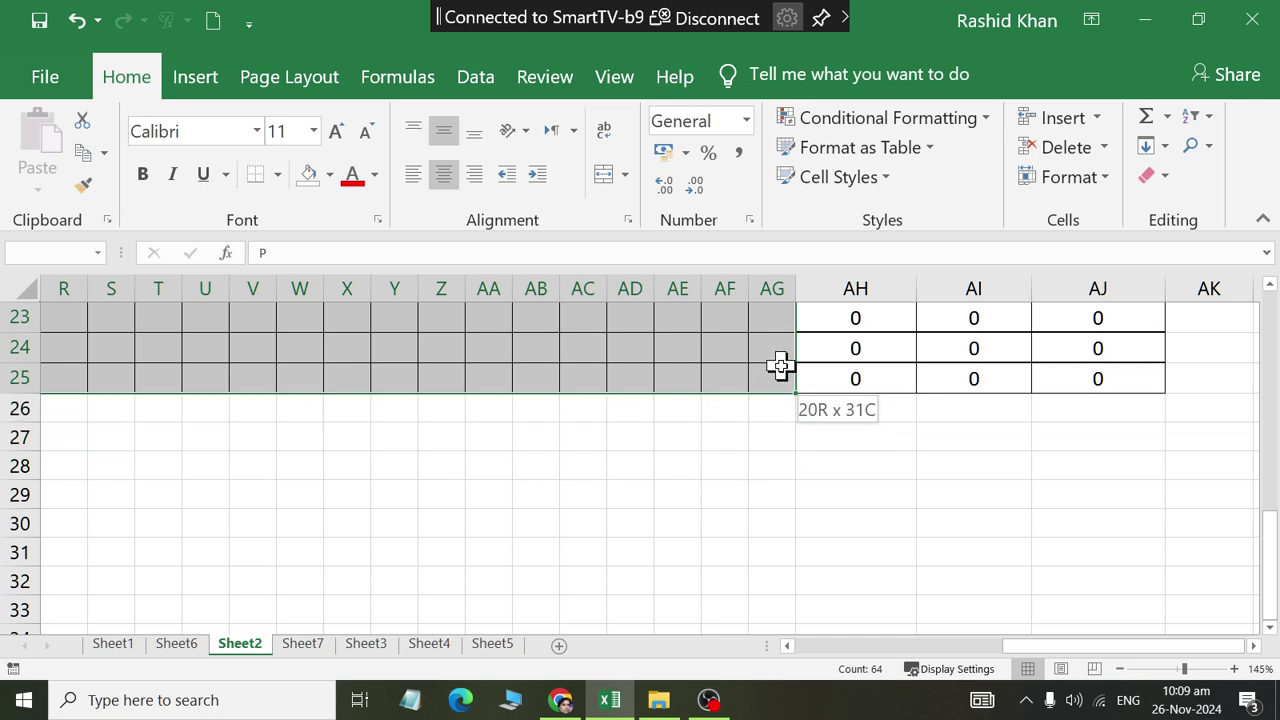
drag(752, 700, 780, 368)
scroll(505, 400, up, 6)
scroll(480, 443, up, 1)
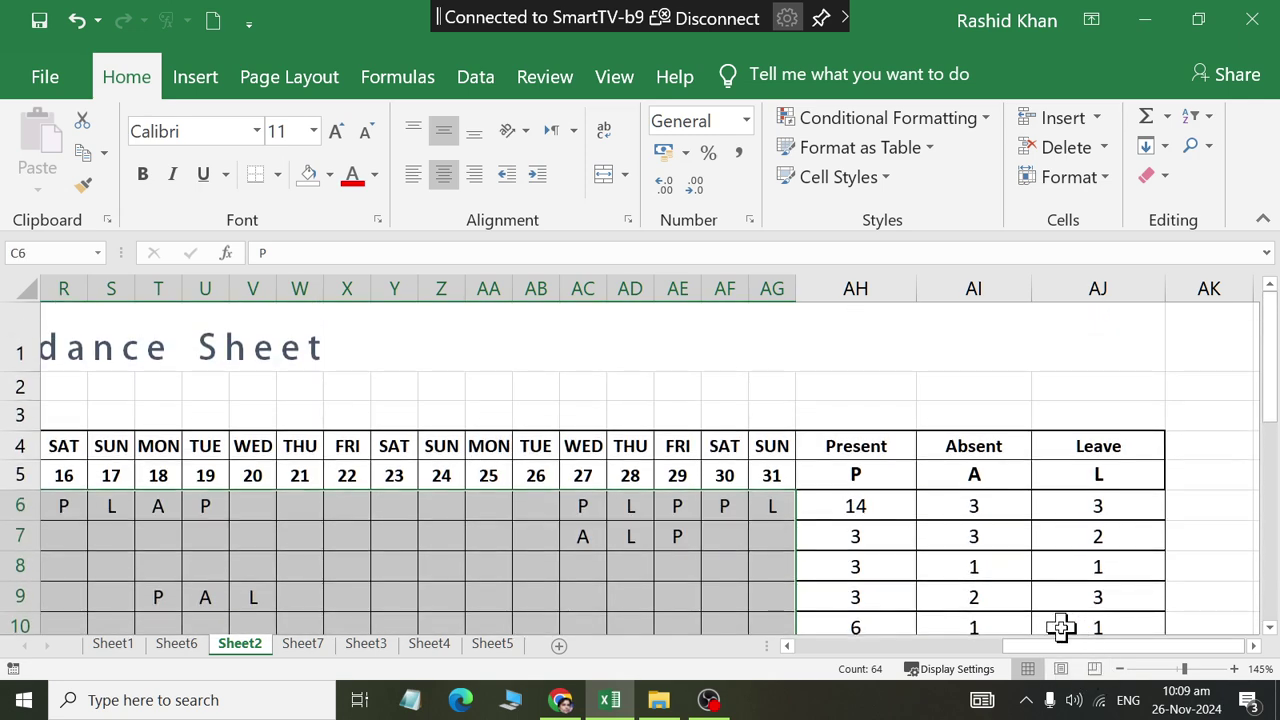
drag(1068, 646, 862, 646)
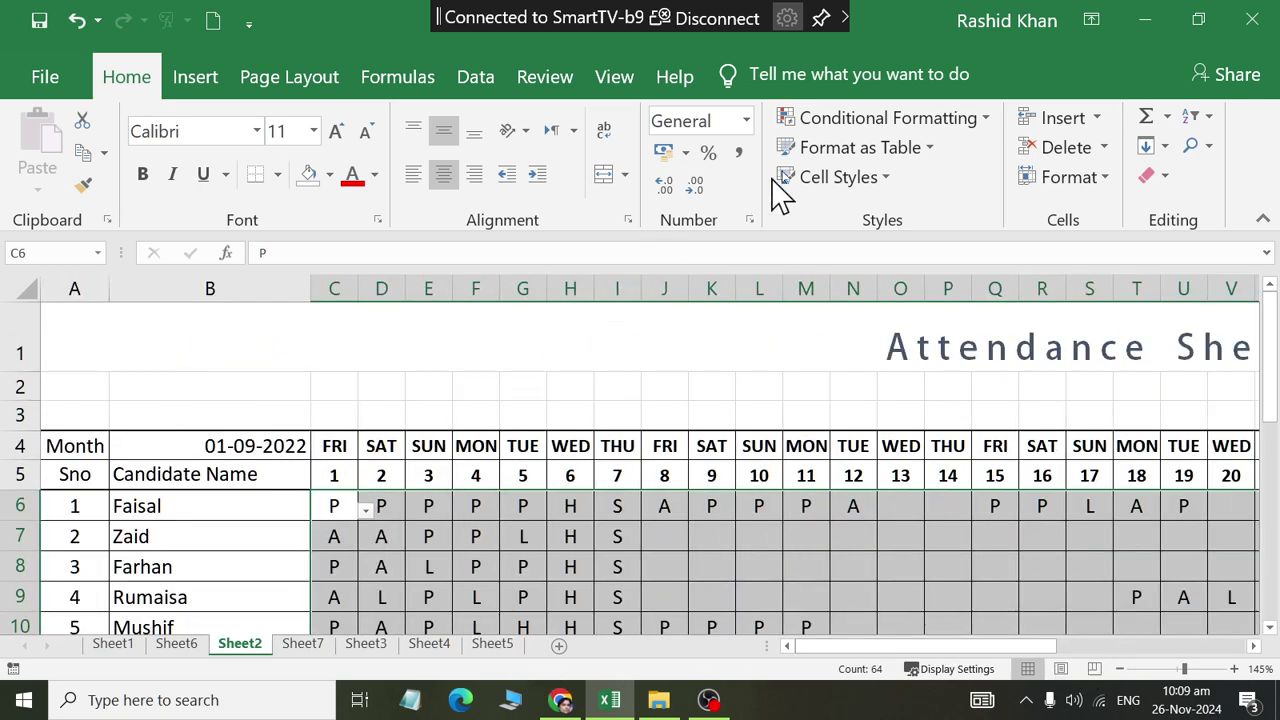
click(838, 118)
mouse_move(880, 166)
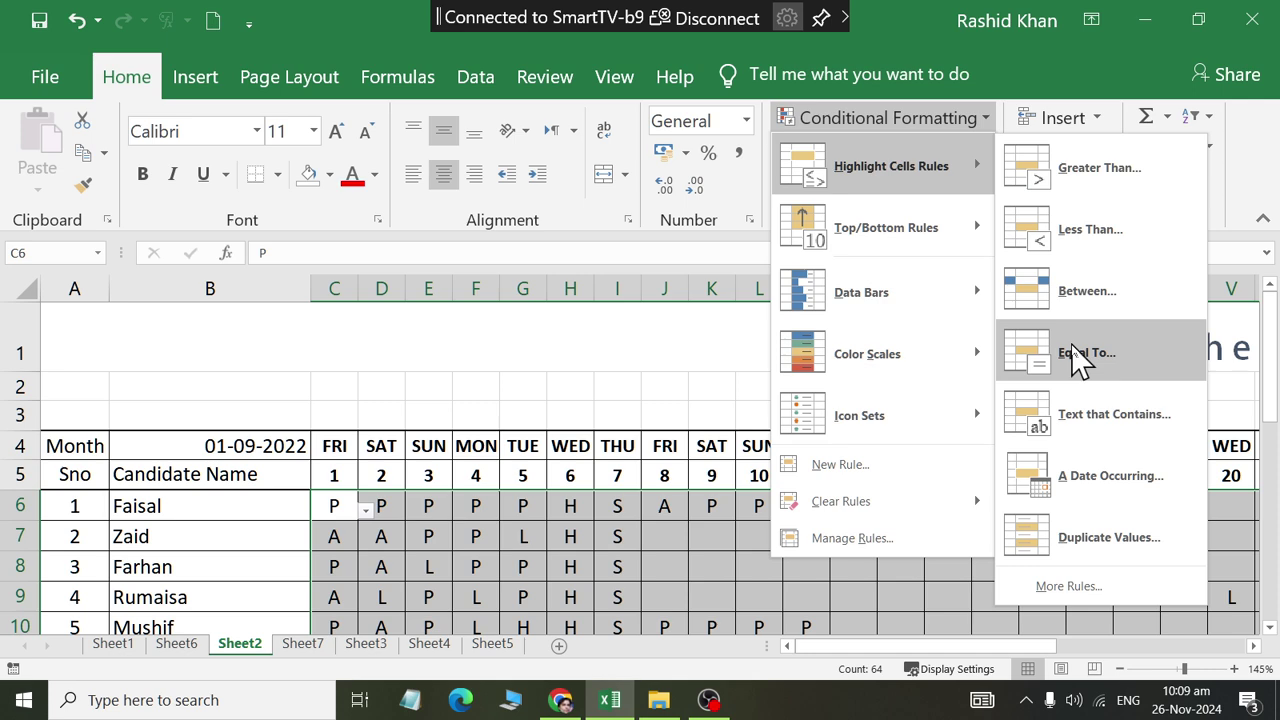
Highlight every P in the grid with Green Fill with Dark Green Text via an Equal To rule.
click(1080, 358)
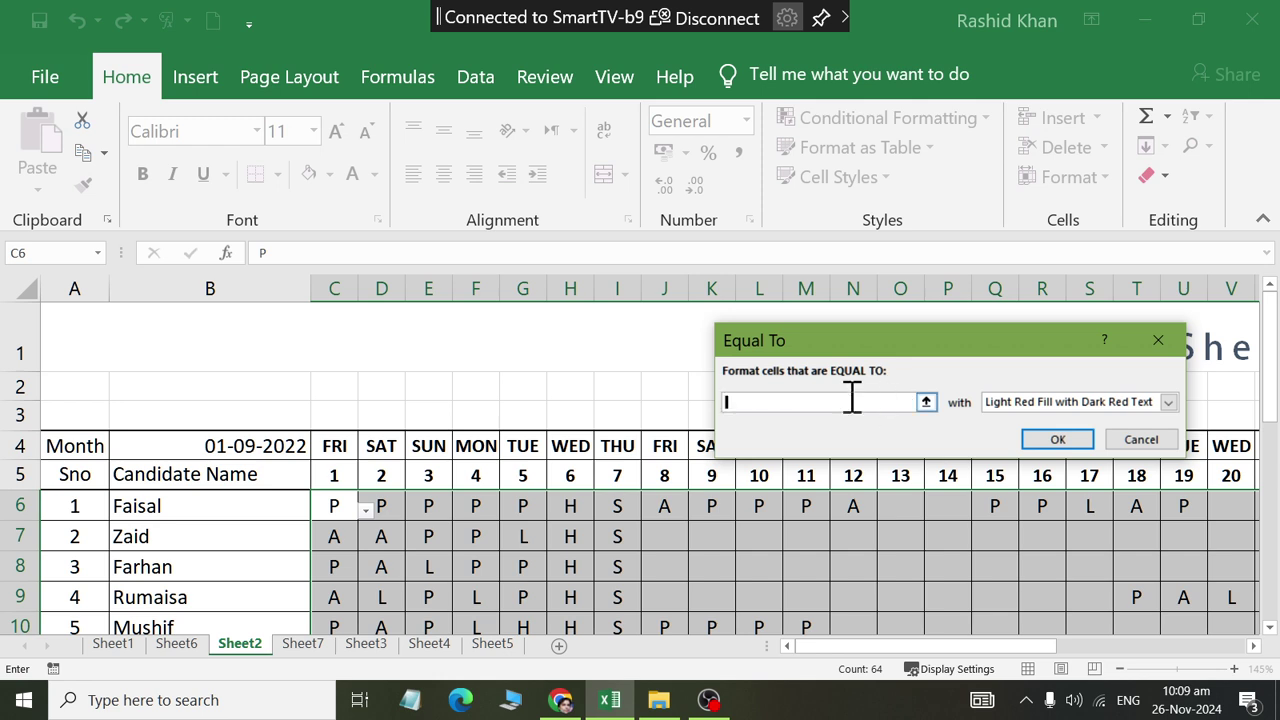
text(P)
key(BackSpace)
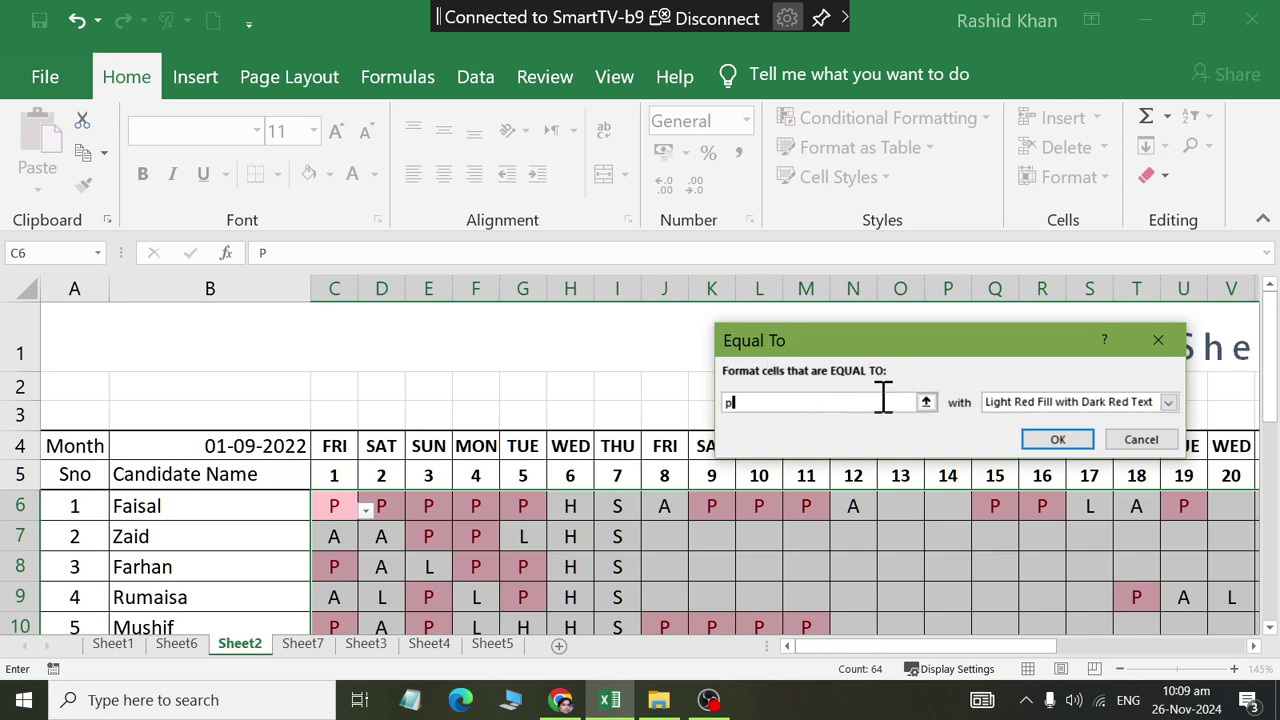
click(995, 402)
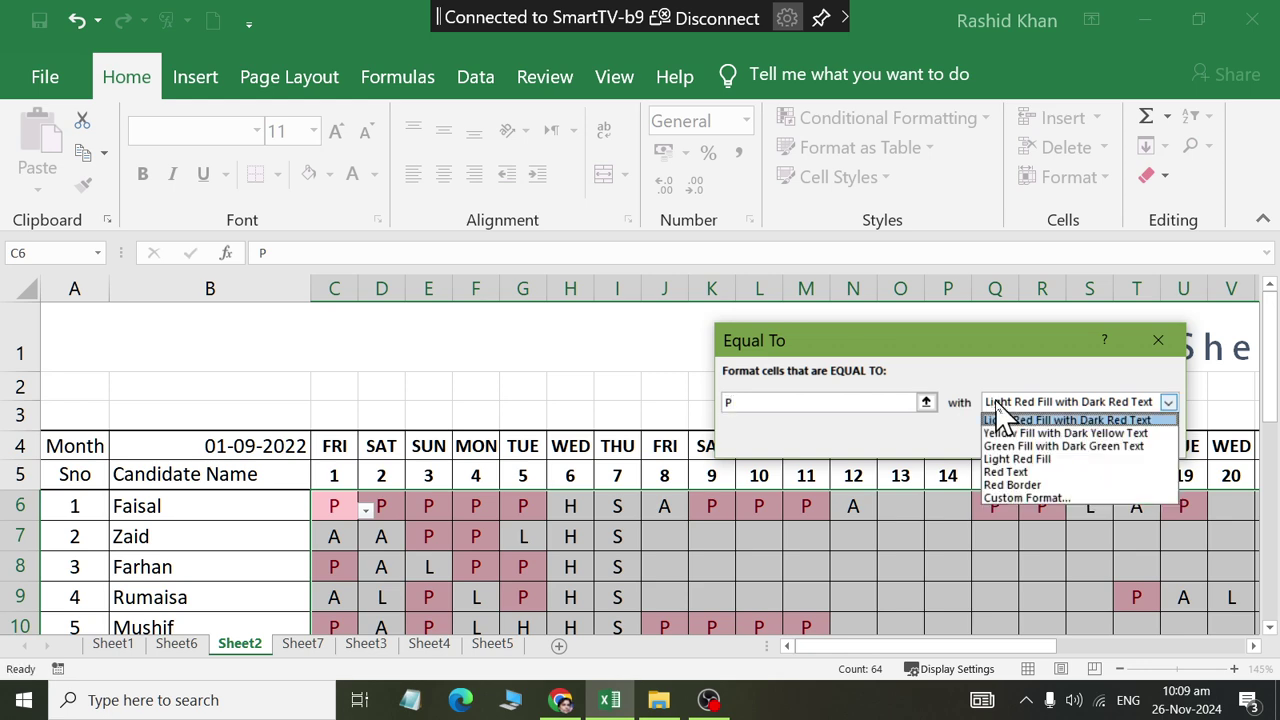
click(1005, 443)
click(1045, 462)
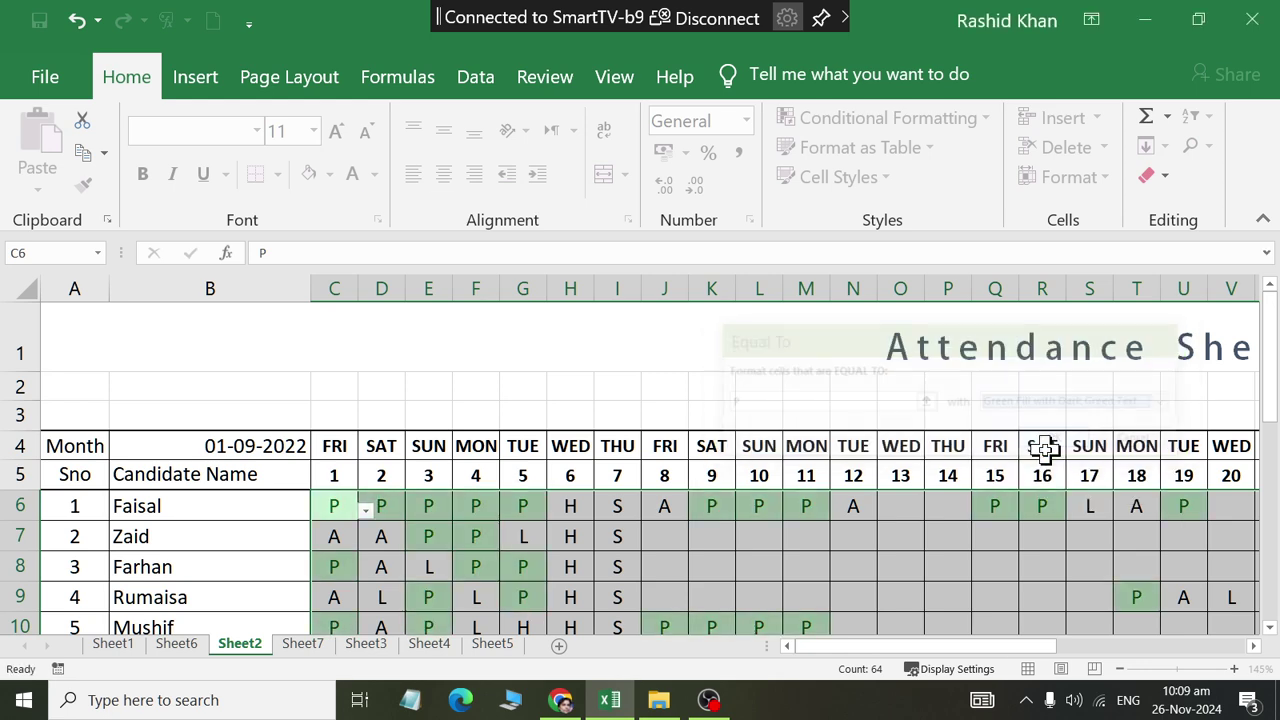
scroll(1040, 451, down, 2)
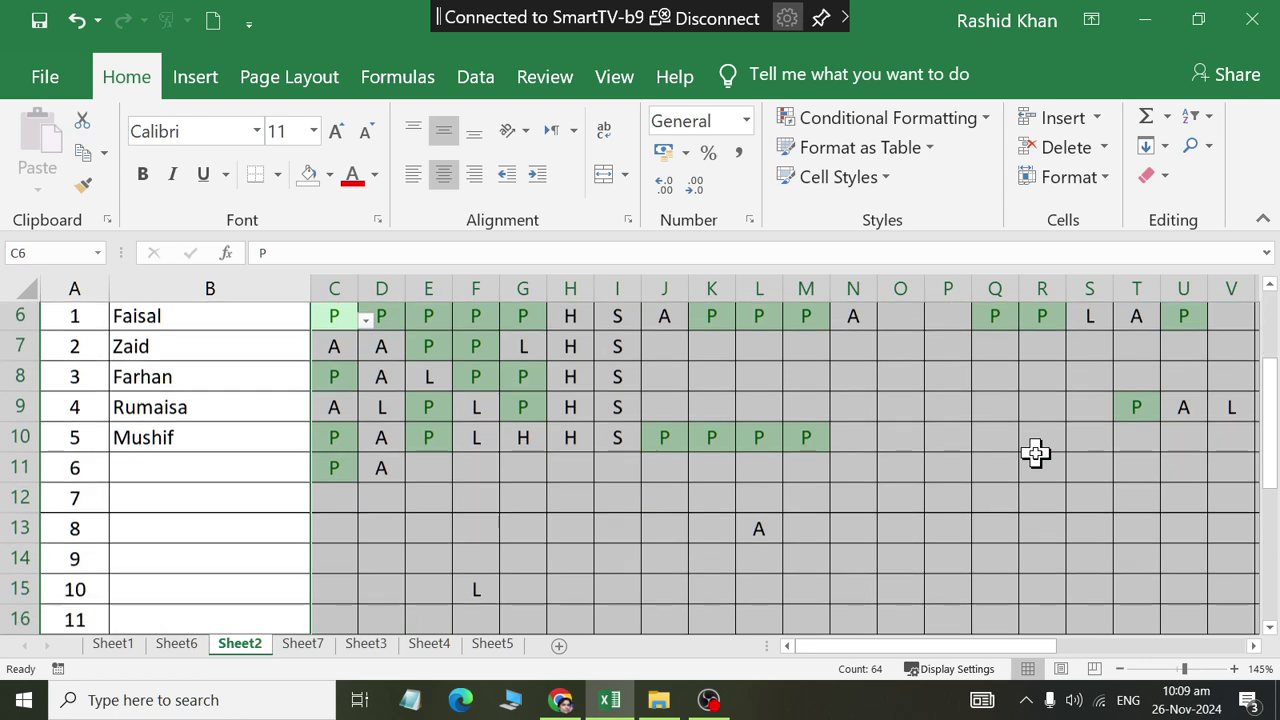
scroll(1034, 451, up, 1)
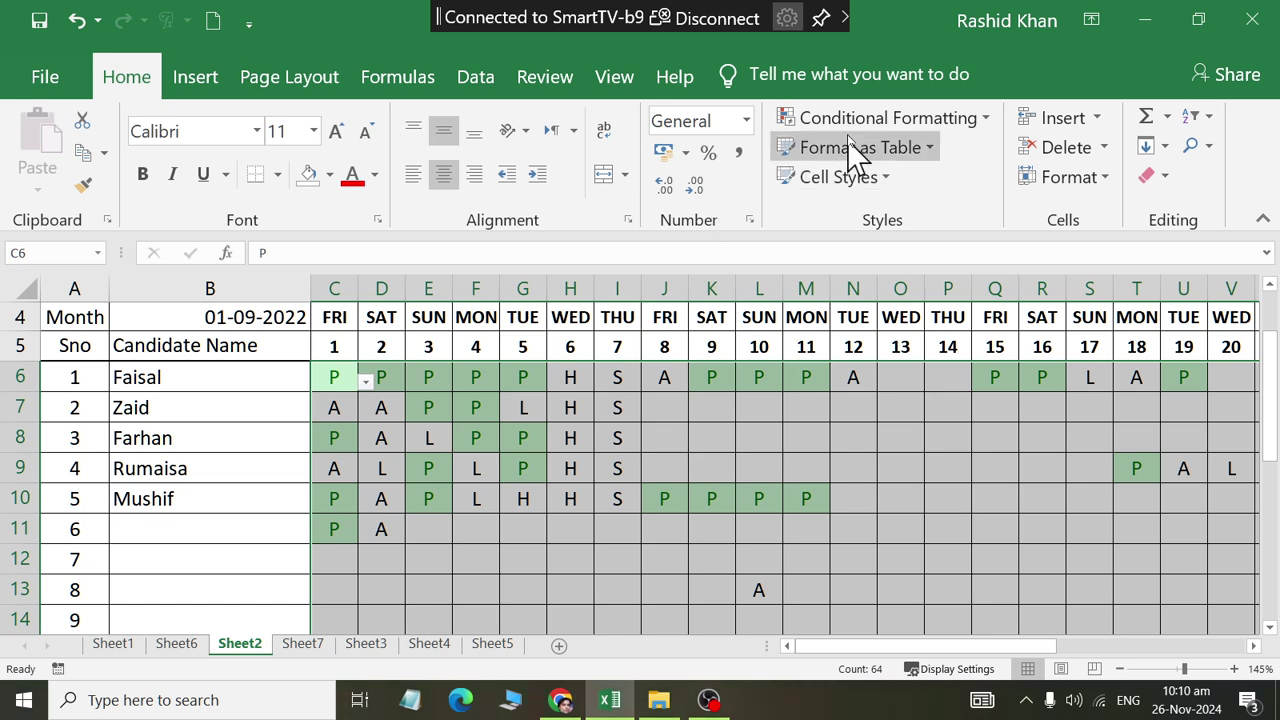
Add an Equal To rule giving A entries Light Red Fill with Dark Red Text.
click(860, 118)
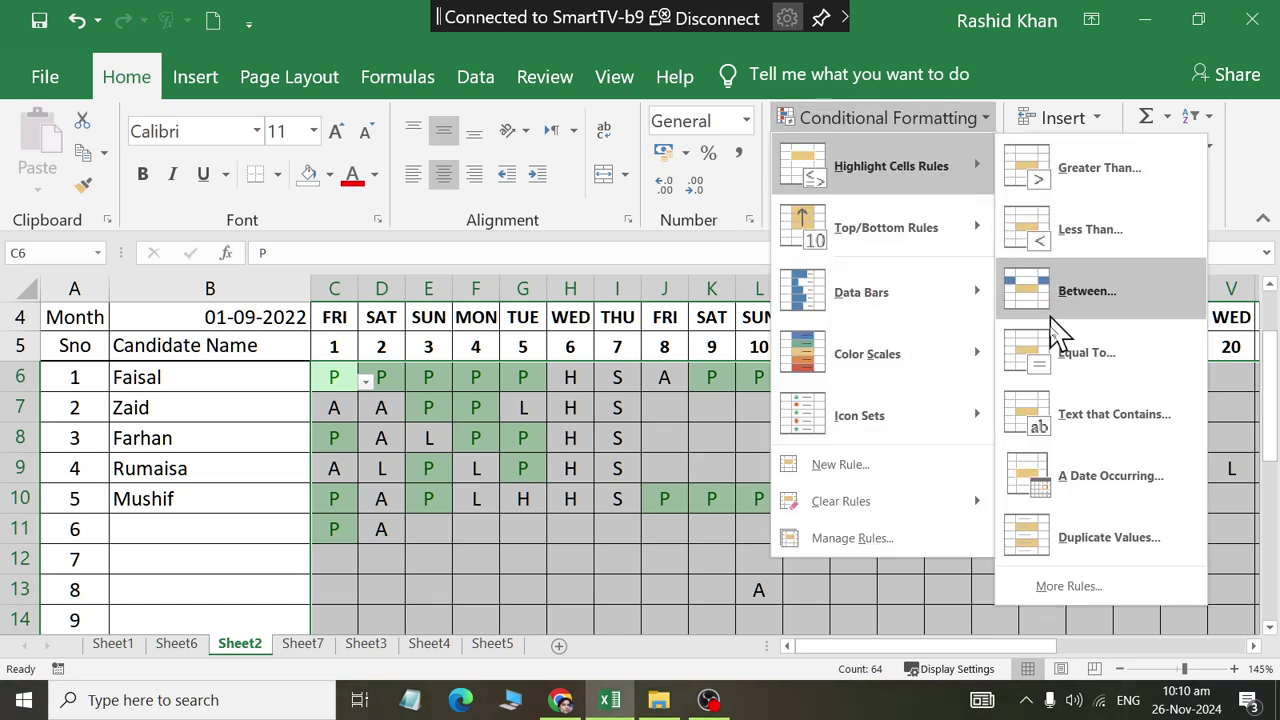
click(1060, 365)
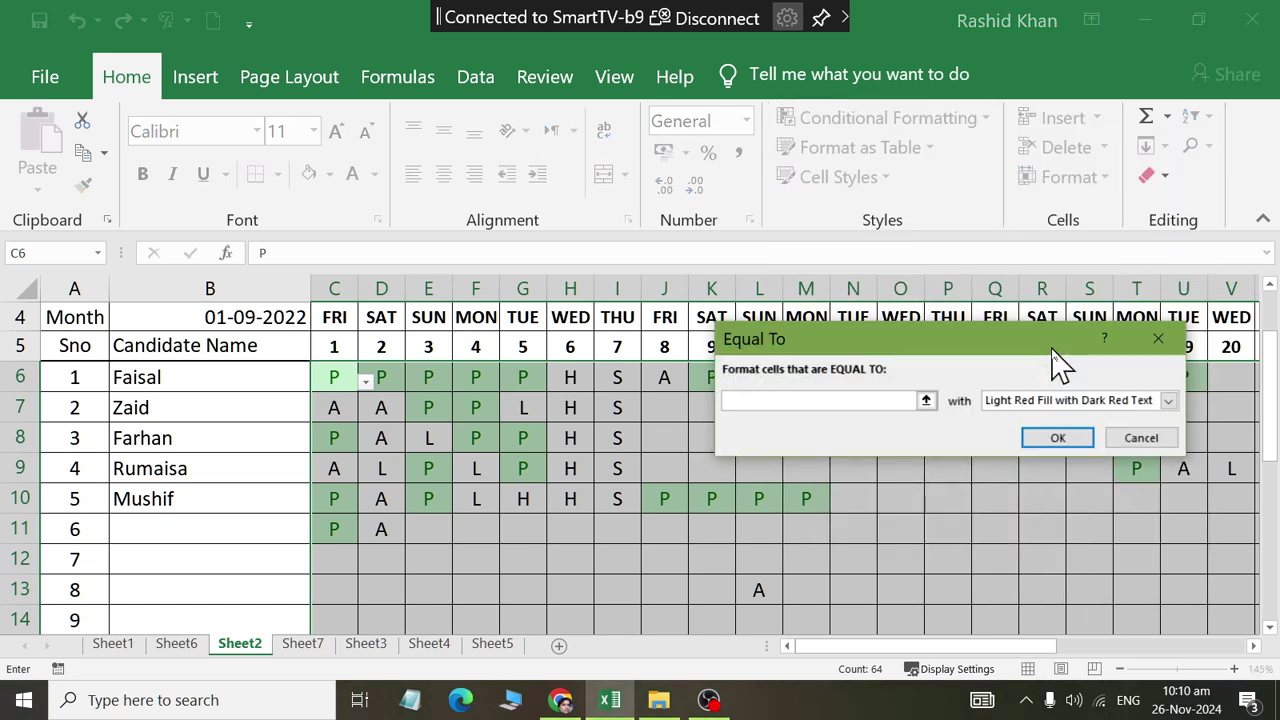
text(A)
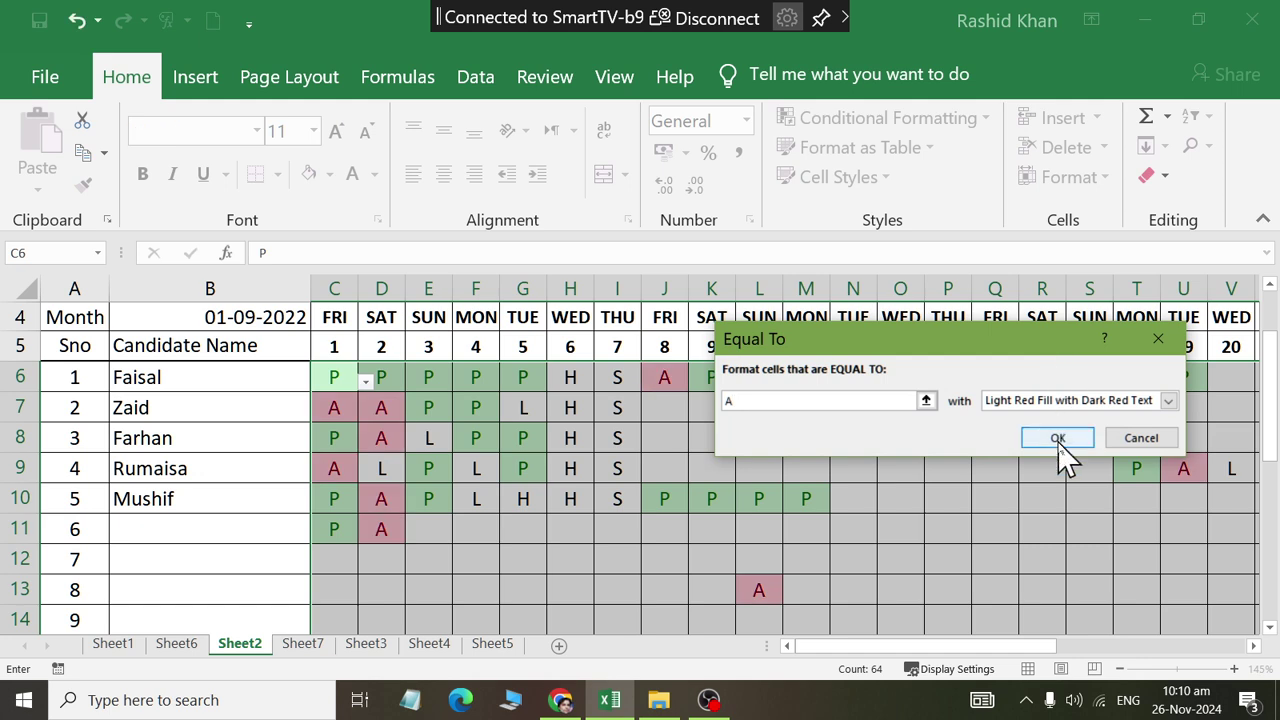
click(1058, 440)
Add an Equal To rule giving L entries Yellow Fill with Dark Yellow Text.
click(875, 120)
mouse_move(890, 166)
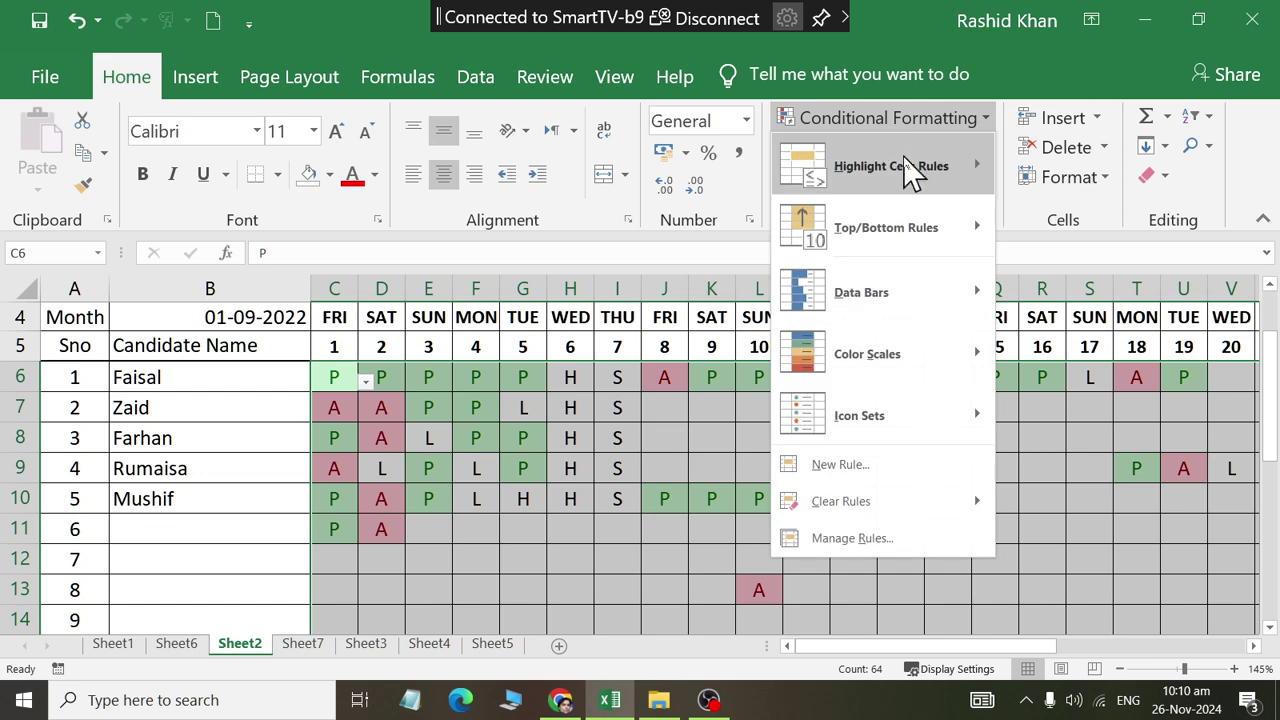
click(1050, 350)
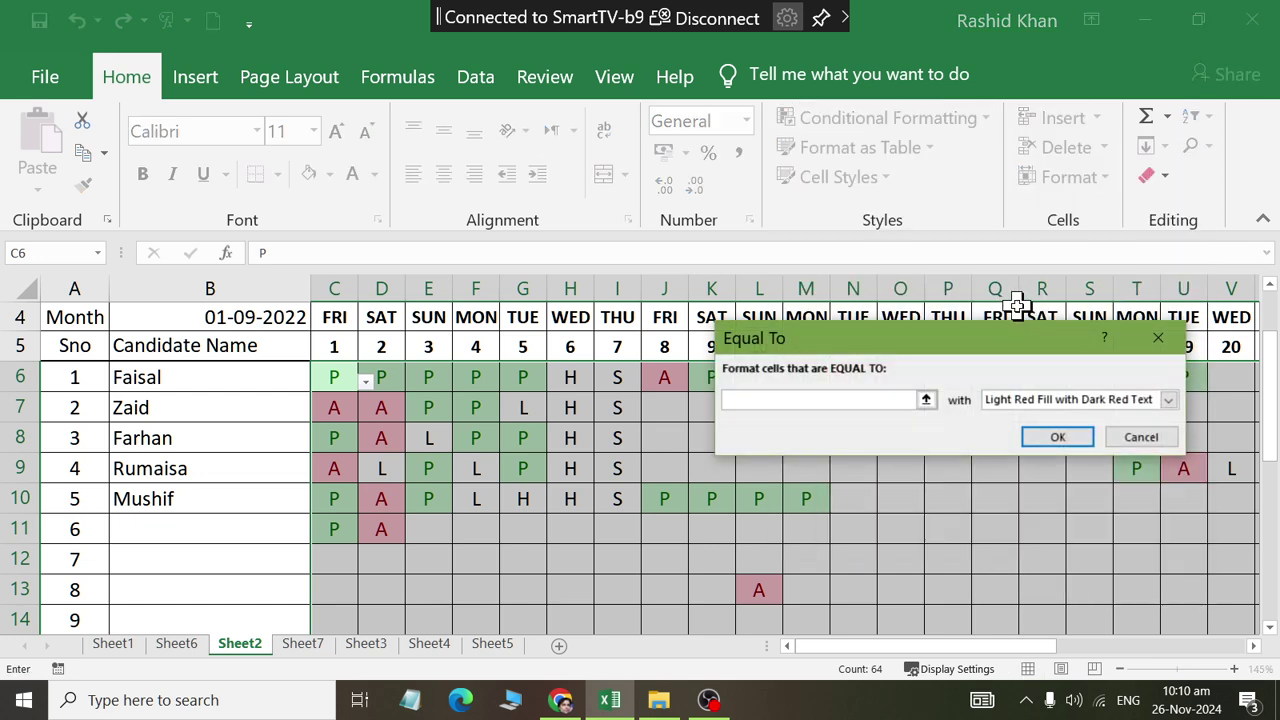
text(L)
click(1028, 400)
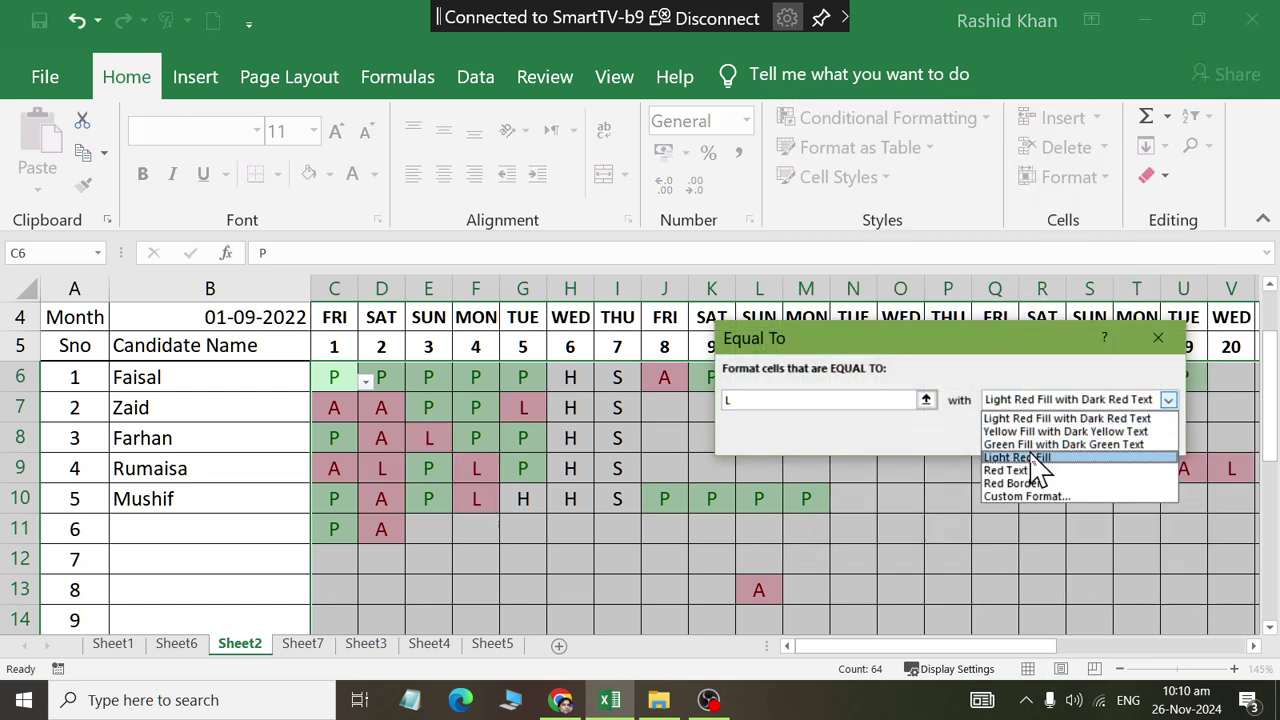
click(1025, 431)
click(1050, 434)
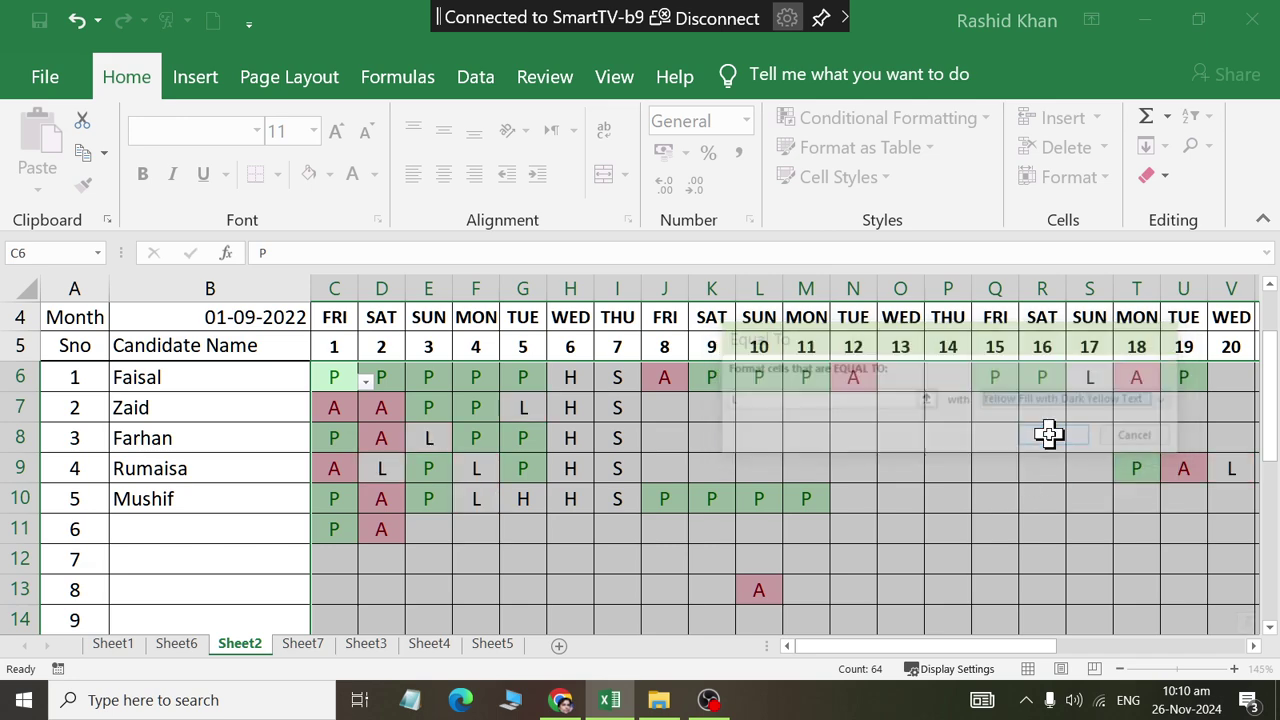
click(866, 120)
mouse_move(880, 166)
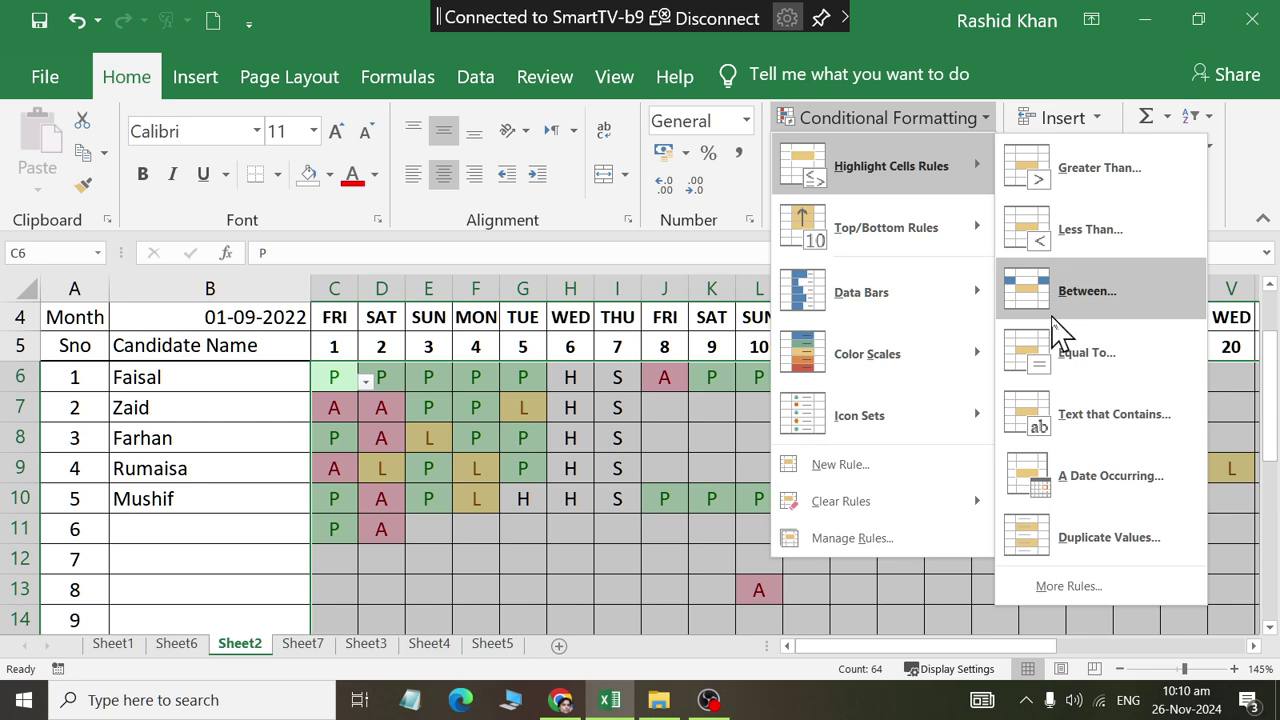
Add an Equal To rule for H with a custom format of black fill and white font.
click(1068, 370)
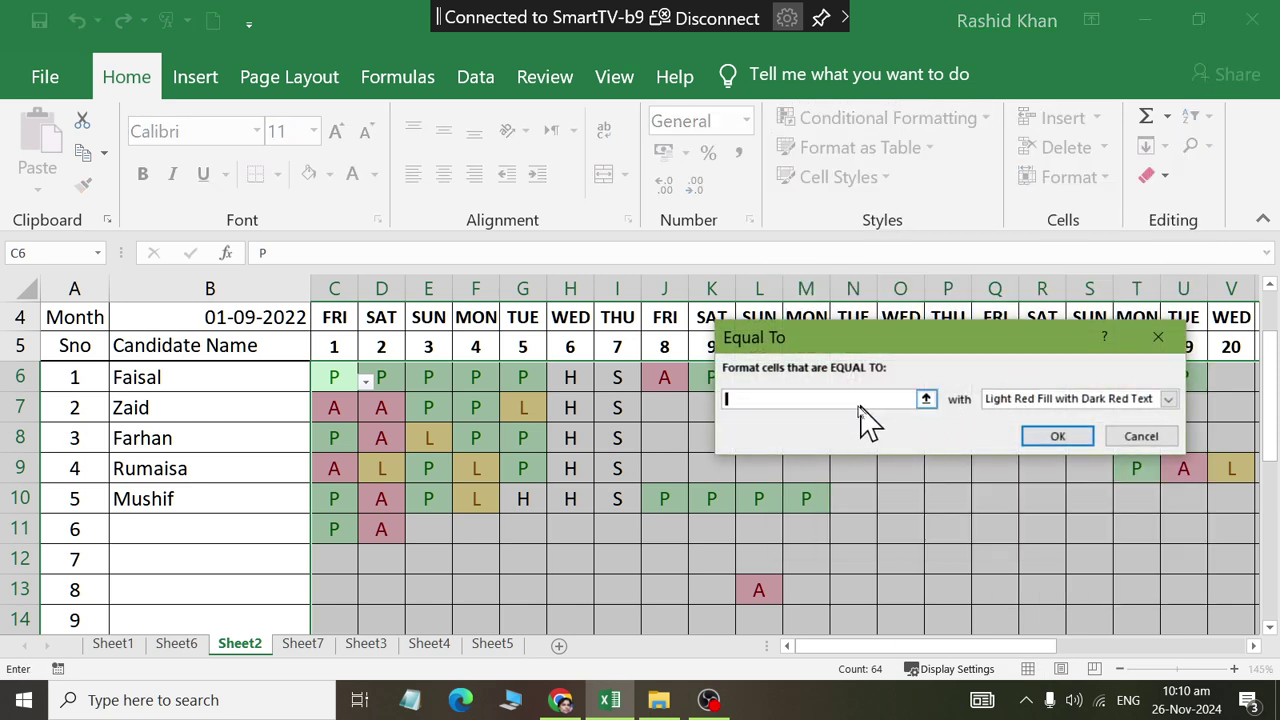
text(H)
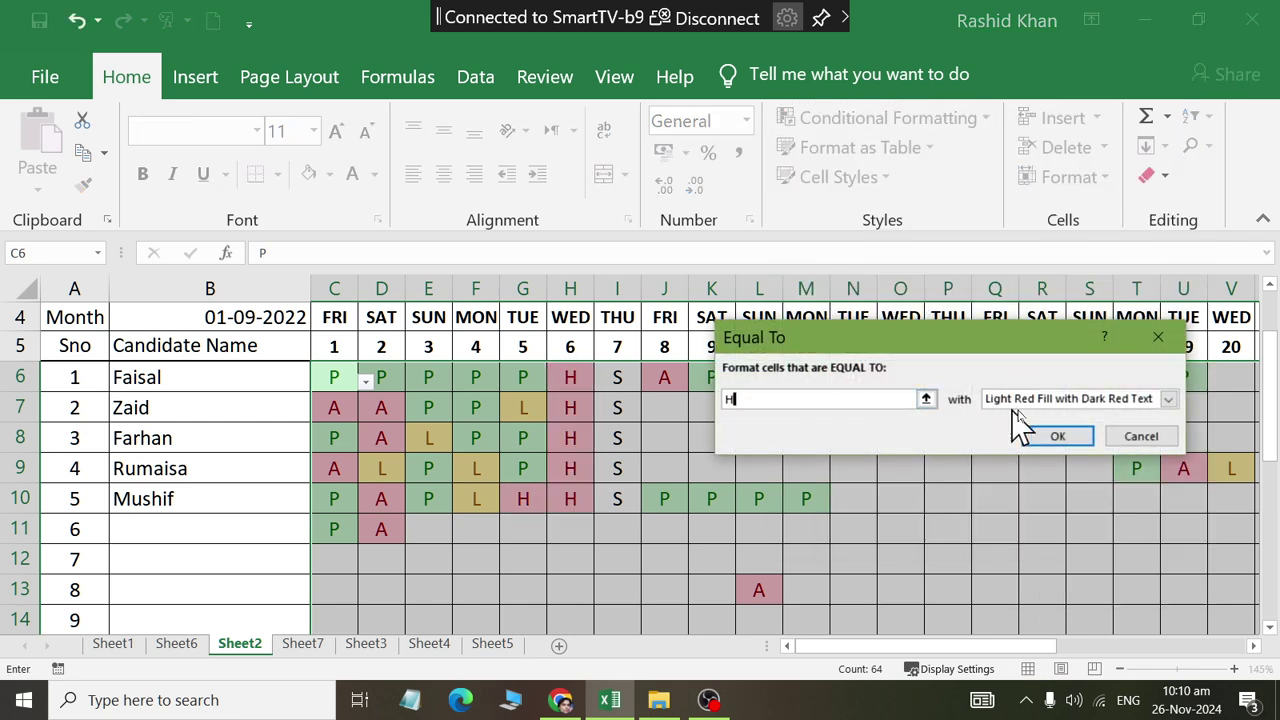
click(1167, 398)
click(1034, 496)
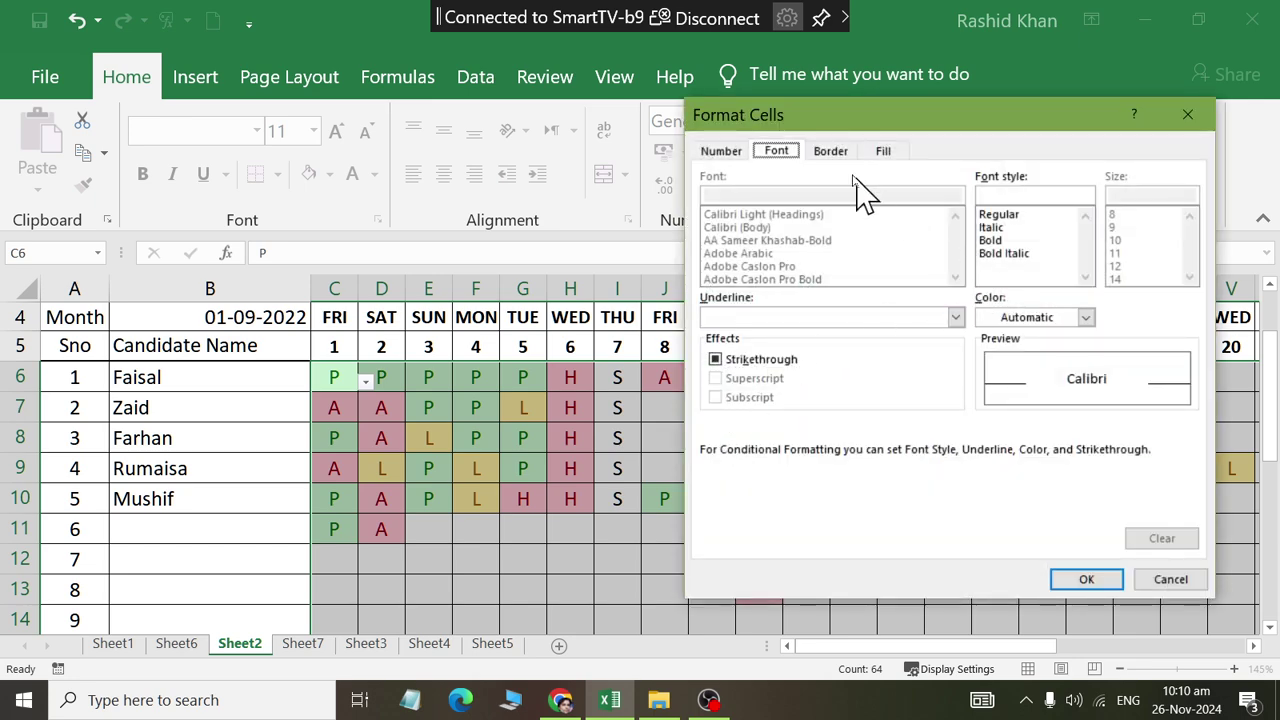
click(884, 151)
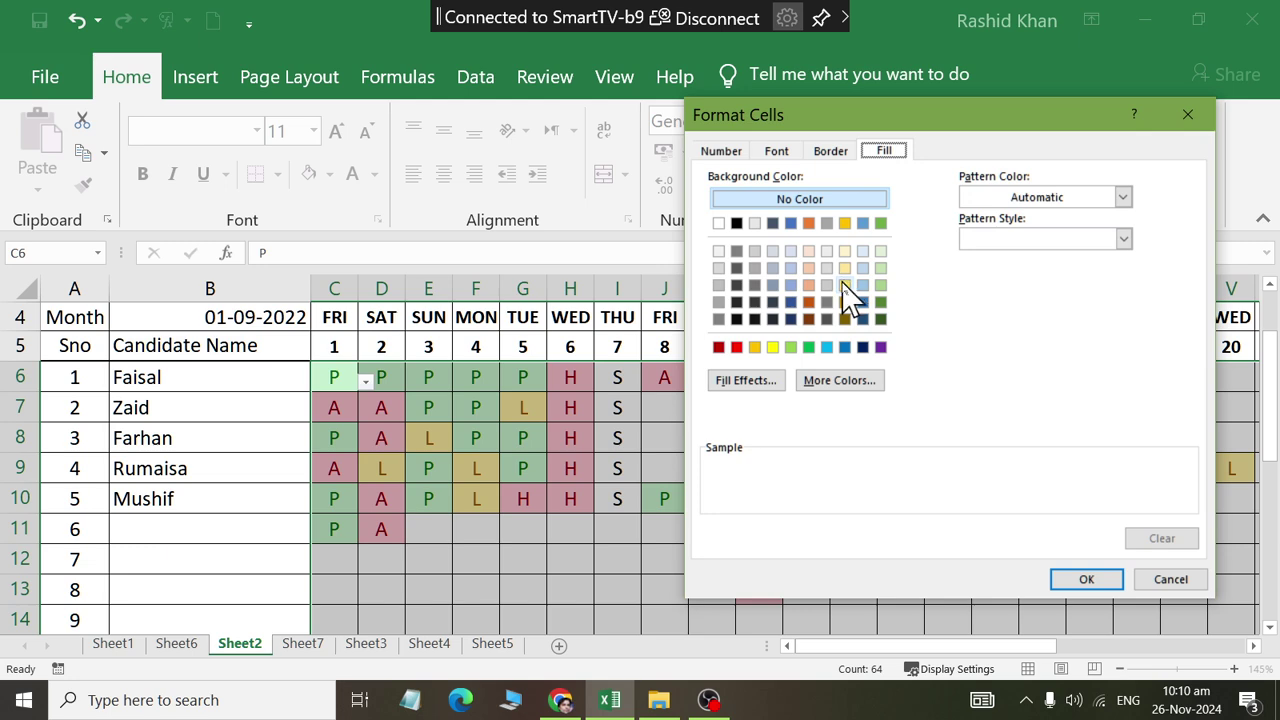
click(737, 319)
click(788, 153)
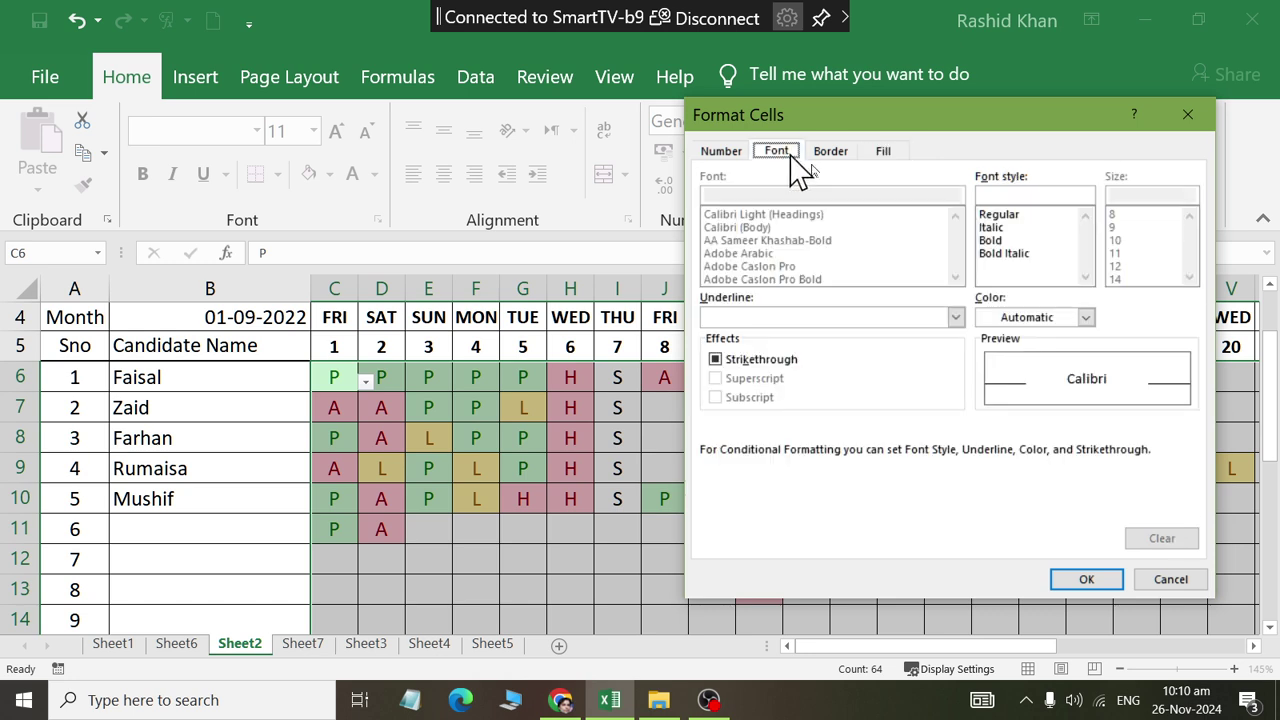
click(1030, 320)
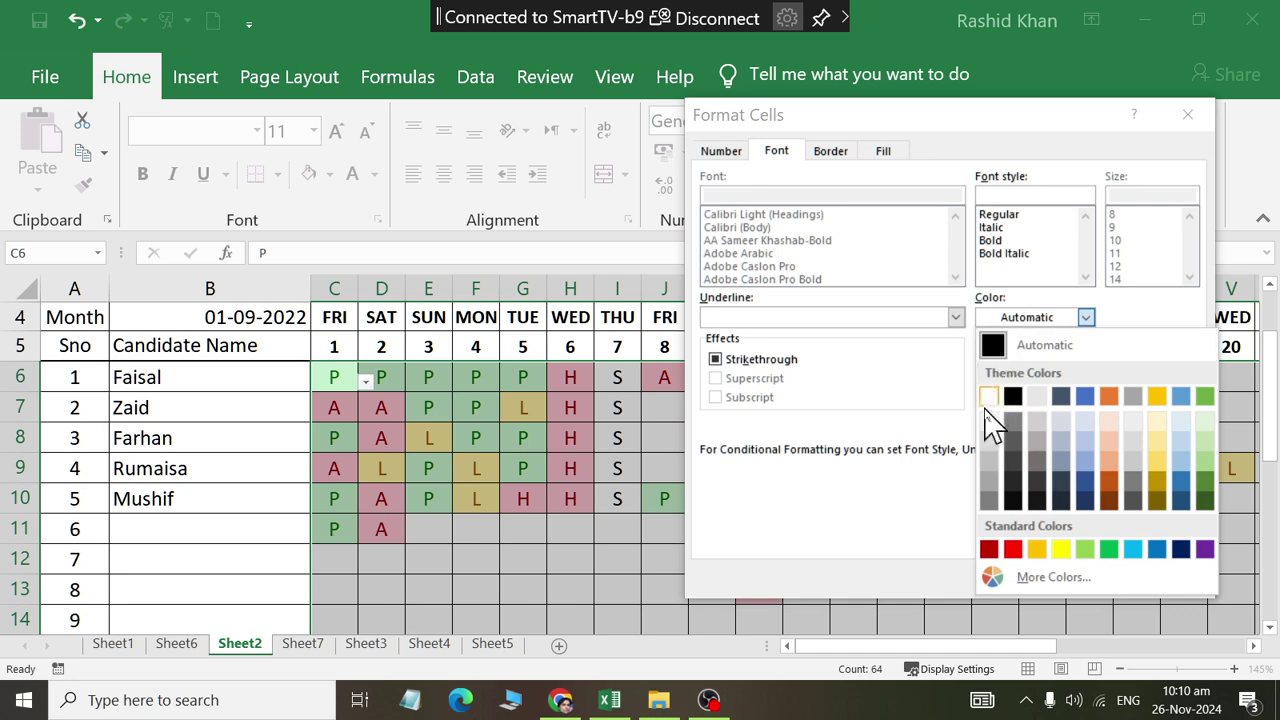
key(Escape)
click(990, 324)
click(992, 396)
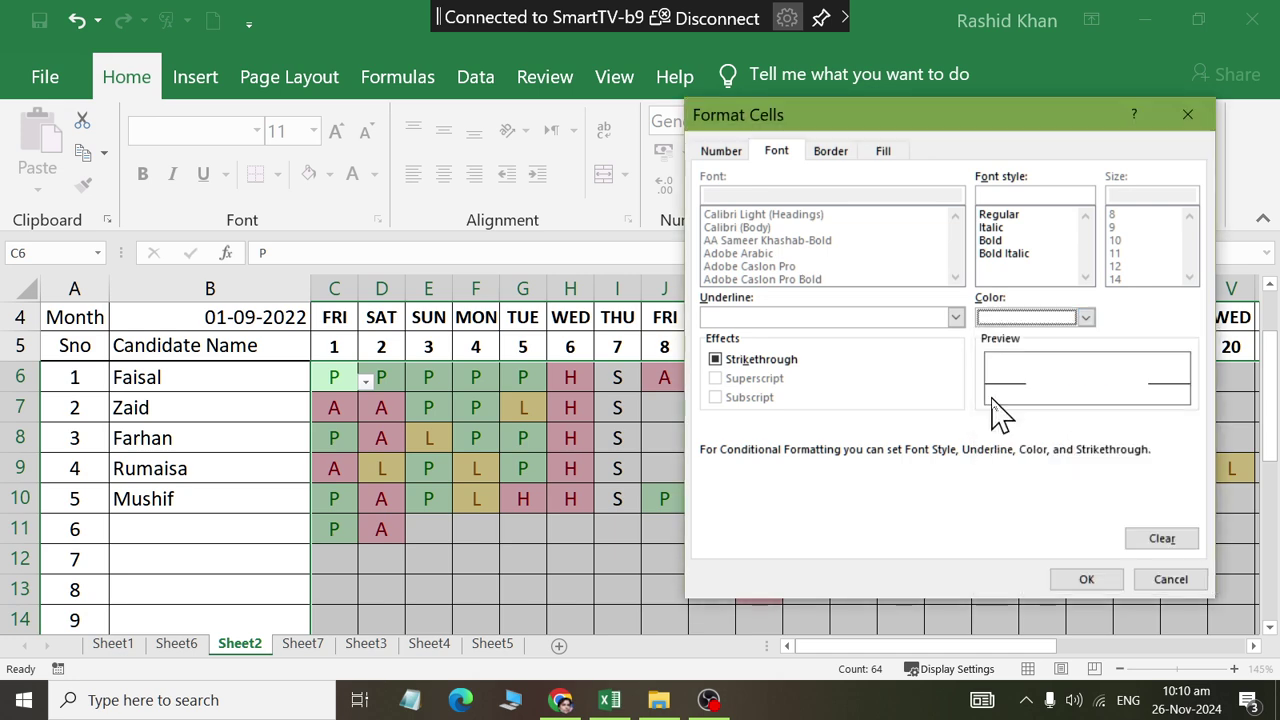
click(1085, 579)
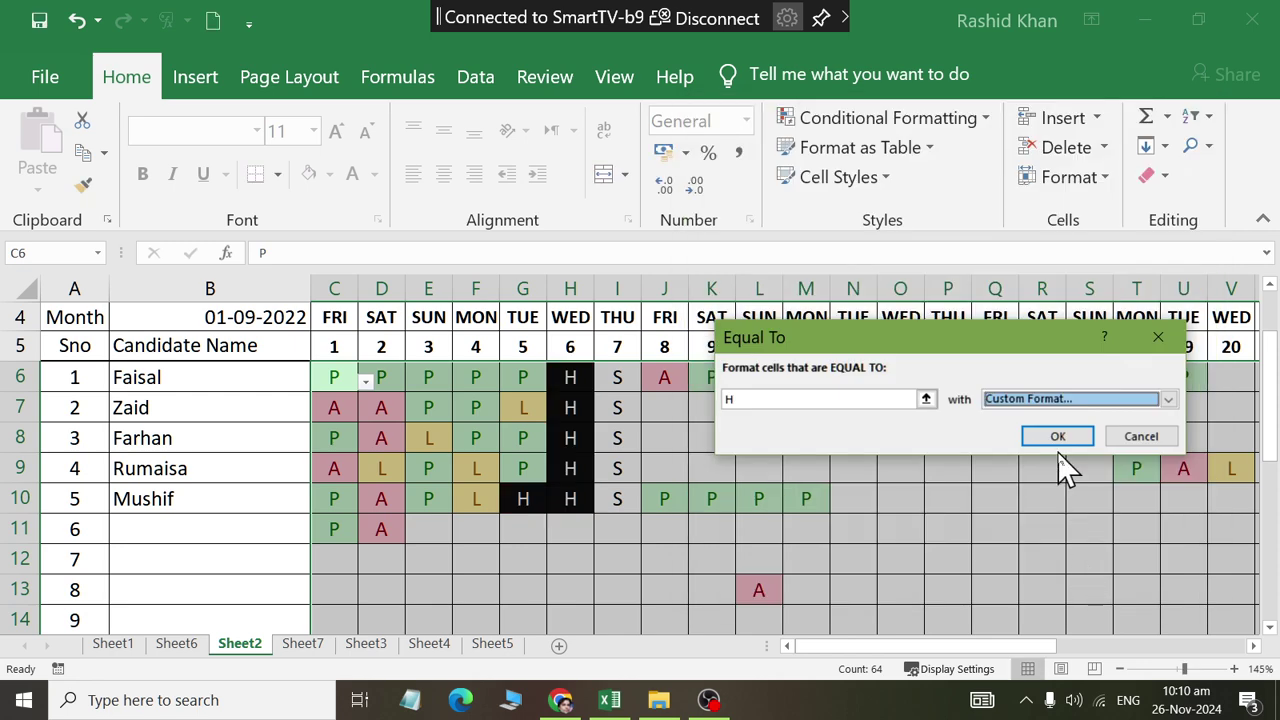
click(1058, 440)
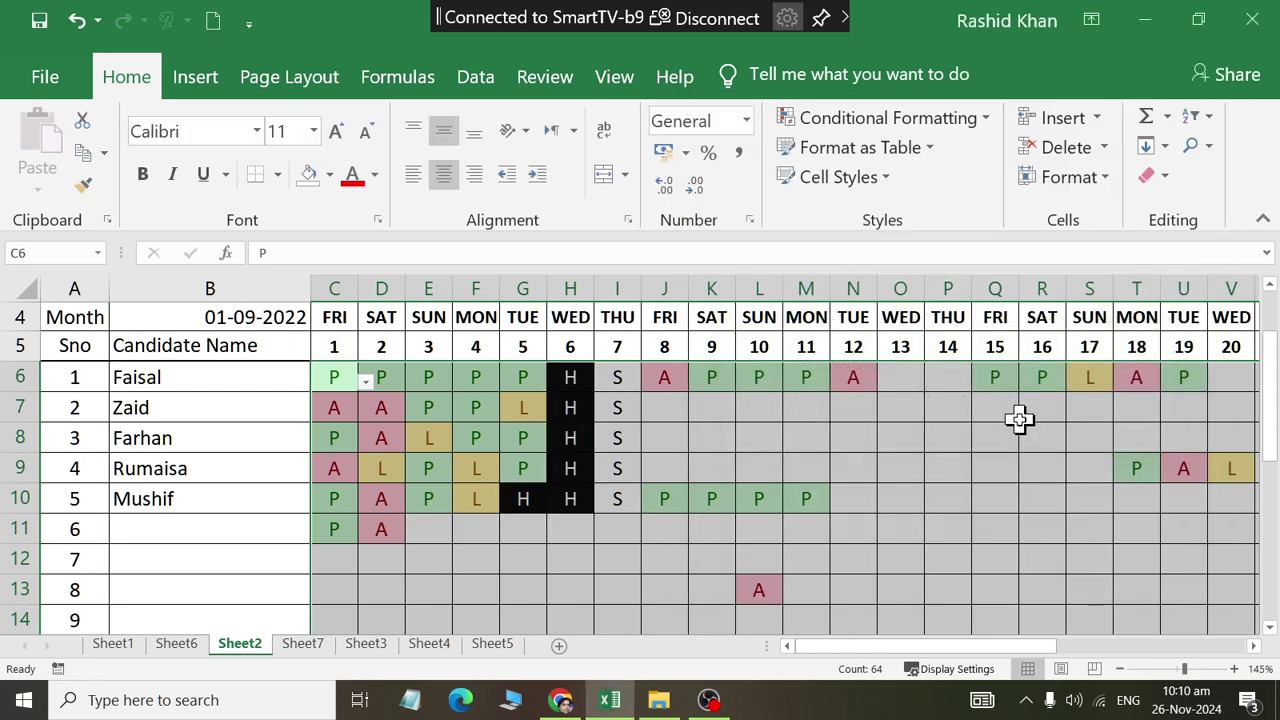
Add an Equal To rule for S with a custom format of dark navy fill and white font.
click(826, 118)
mouse_move(890, 166)
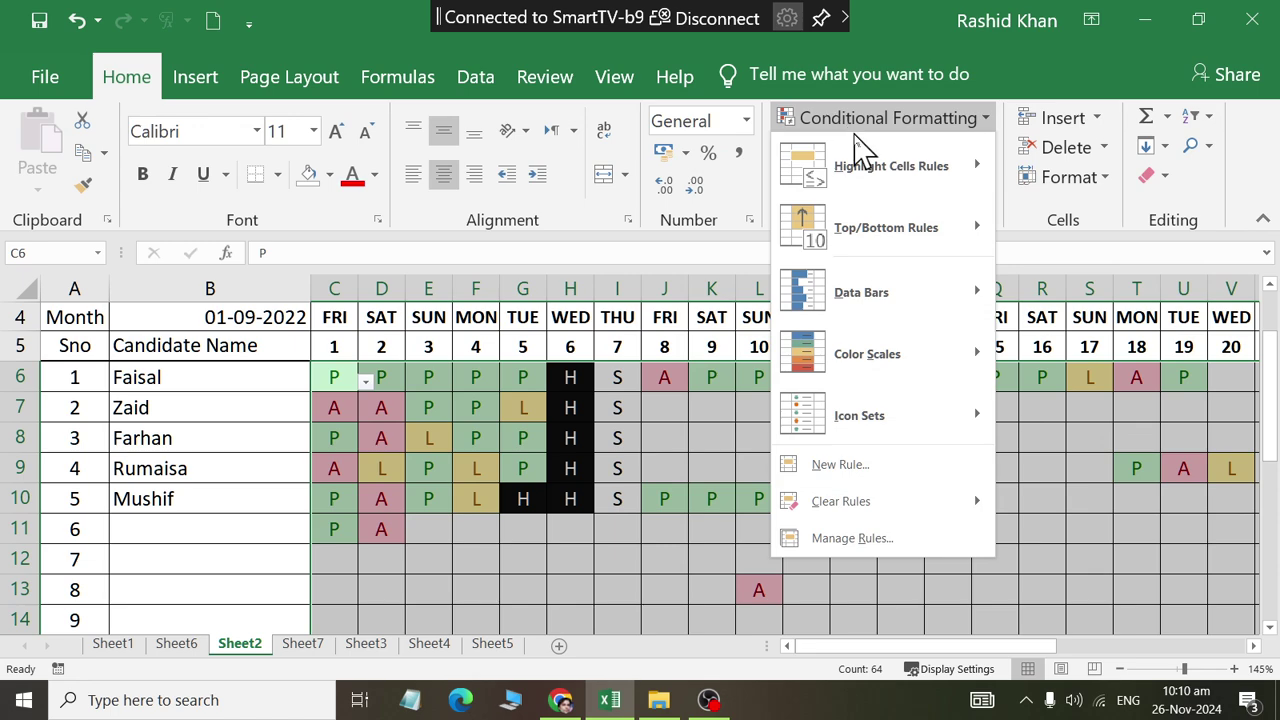
click(1088, 352)
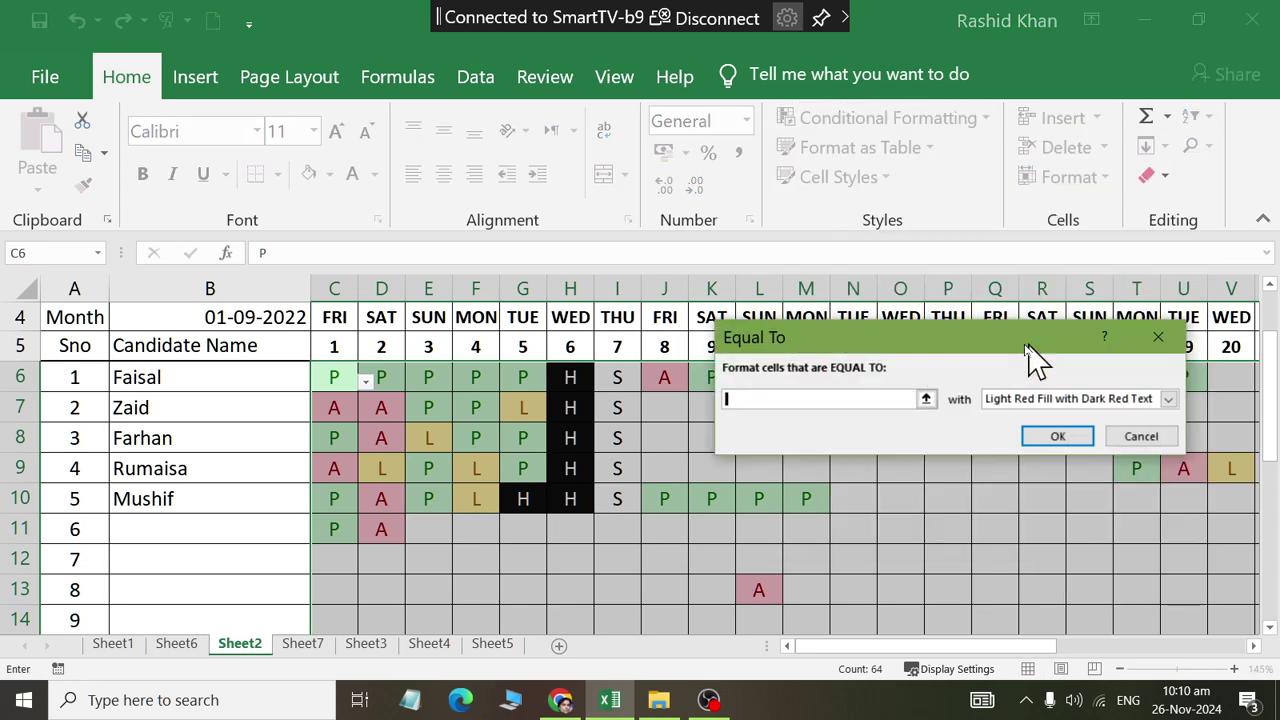
text(s)
click(1050, 400)
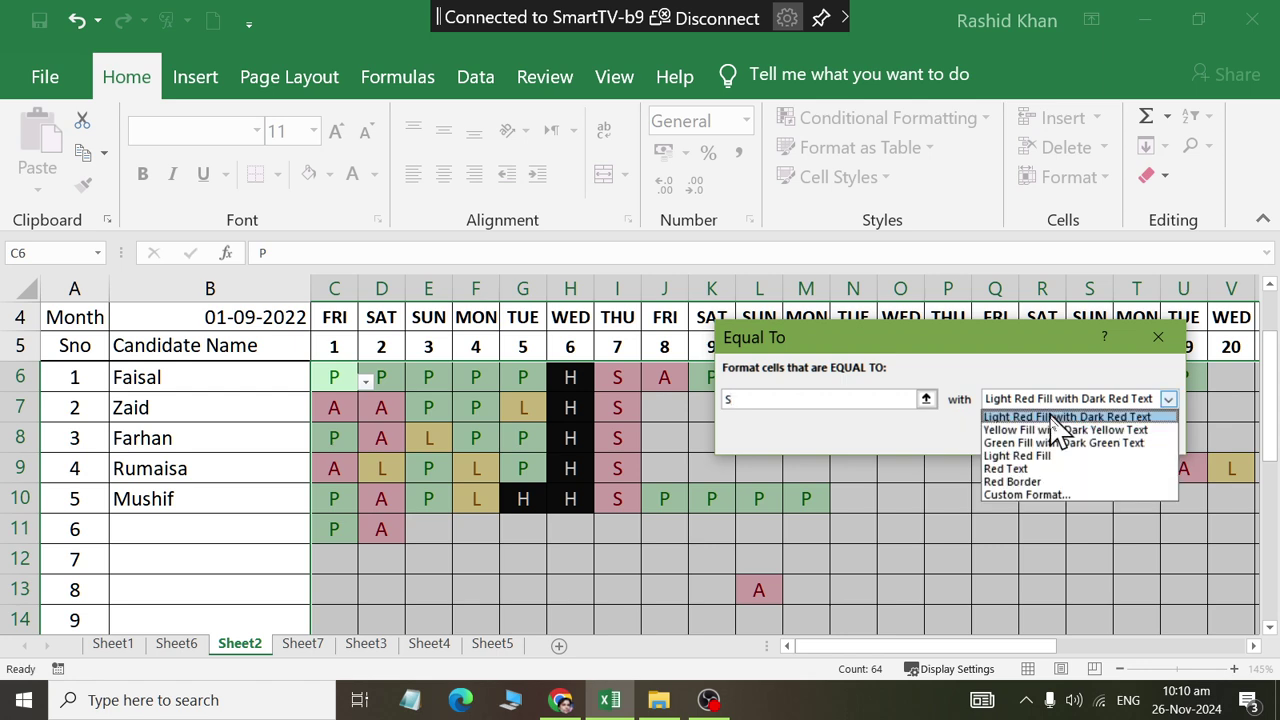
click(1059, 492)
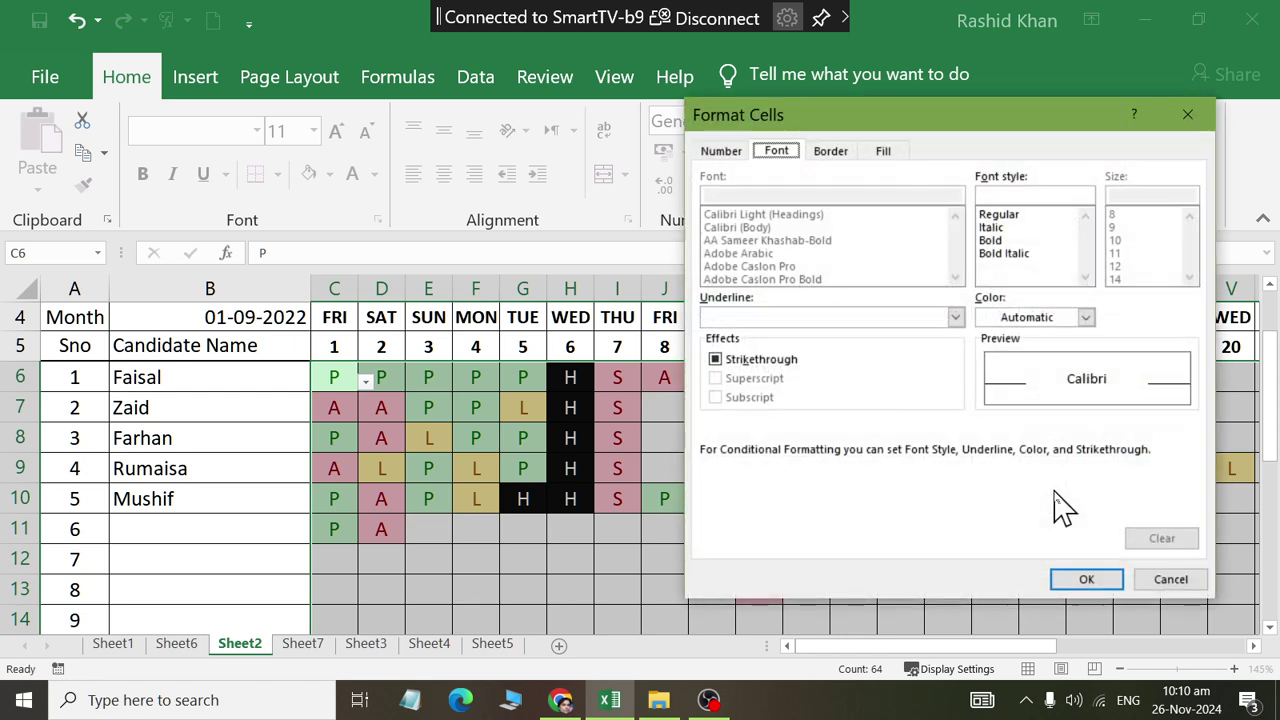
click(882, 151)
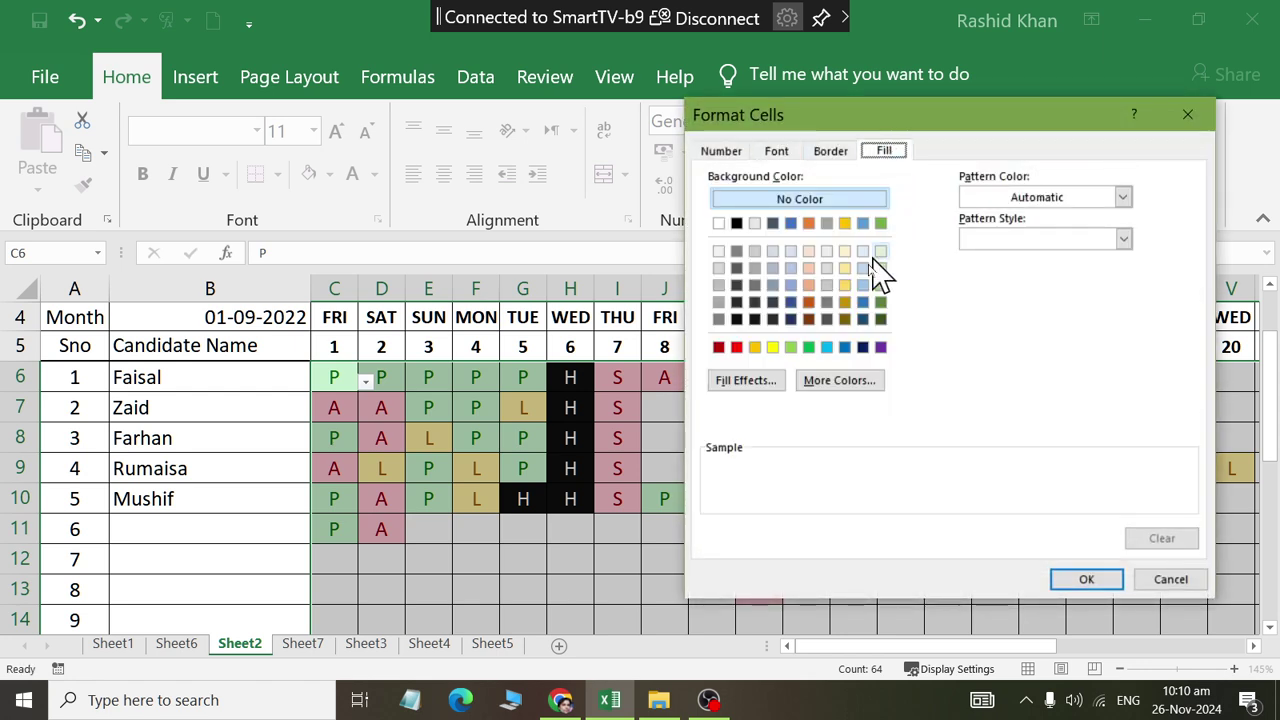
click(809, 302)
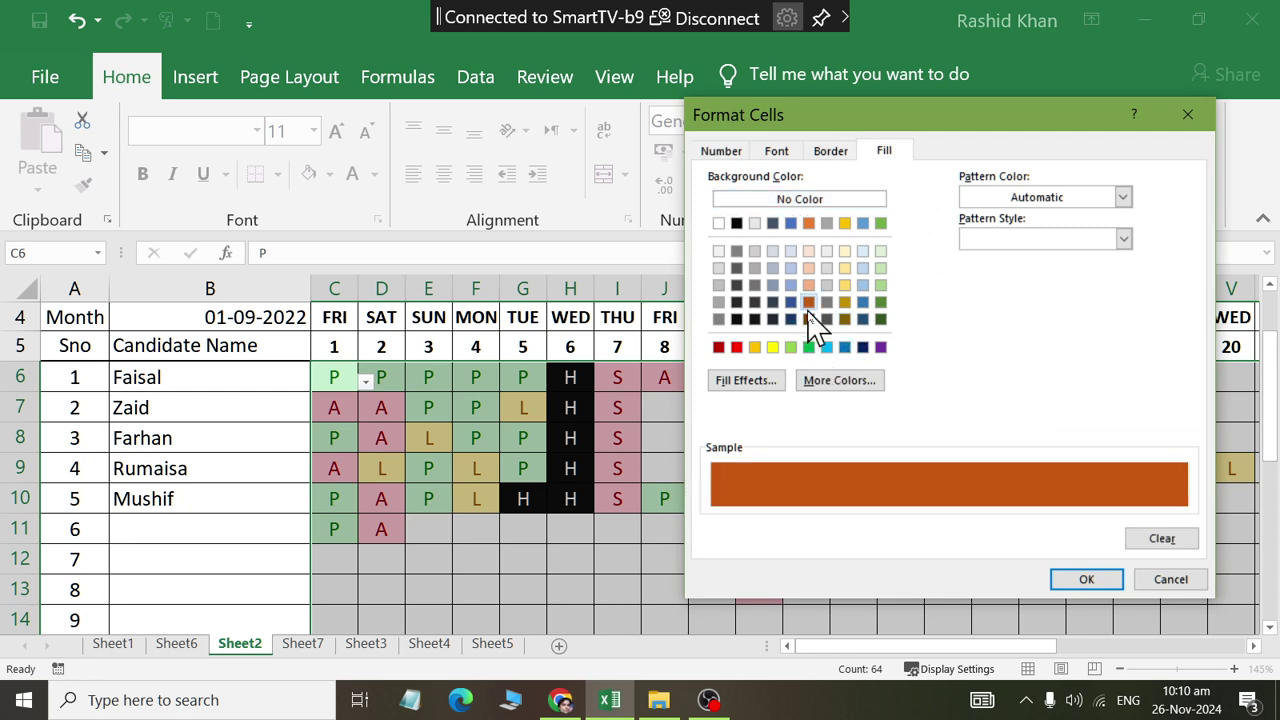
click(863, 319)
click(863, 347)
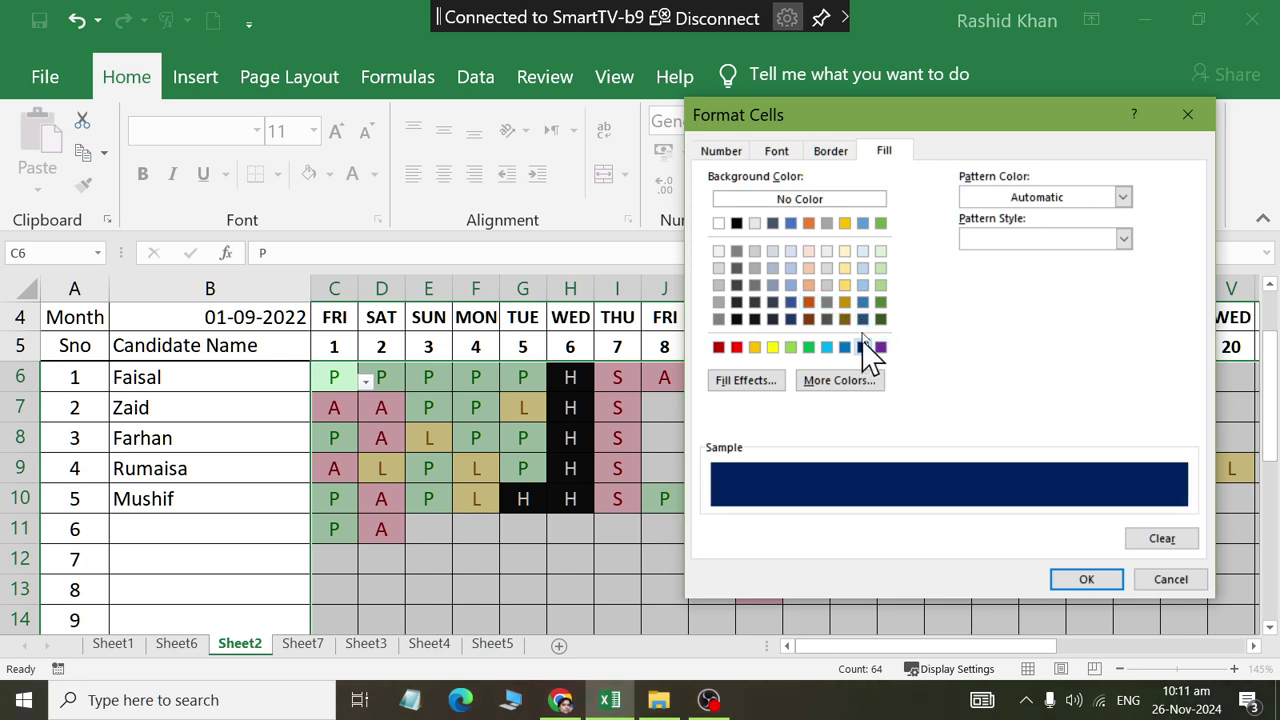
click(779, 153)
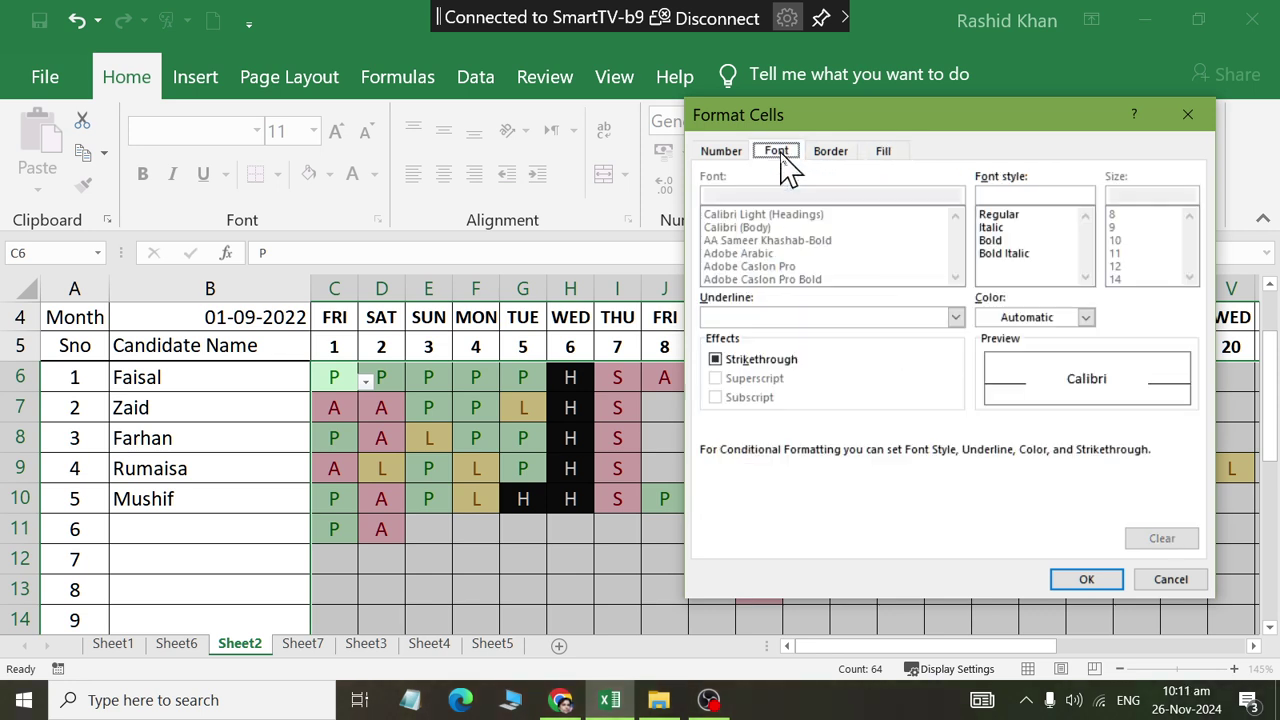
click(1028, 317)
click(990, 402)
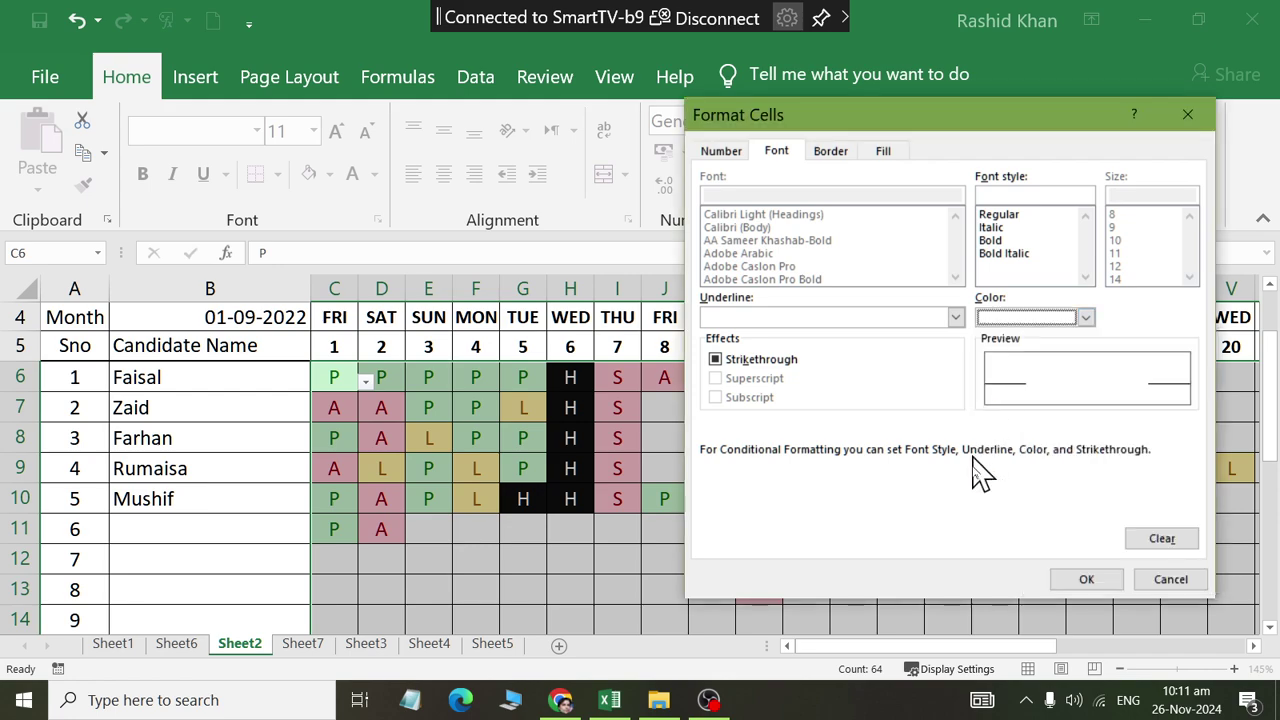
click(1071, 580)
click(1057, 437)
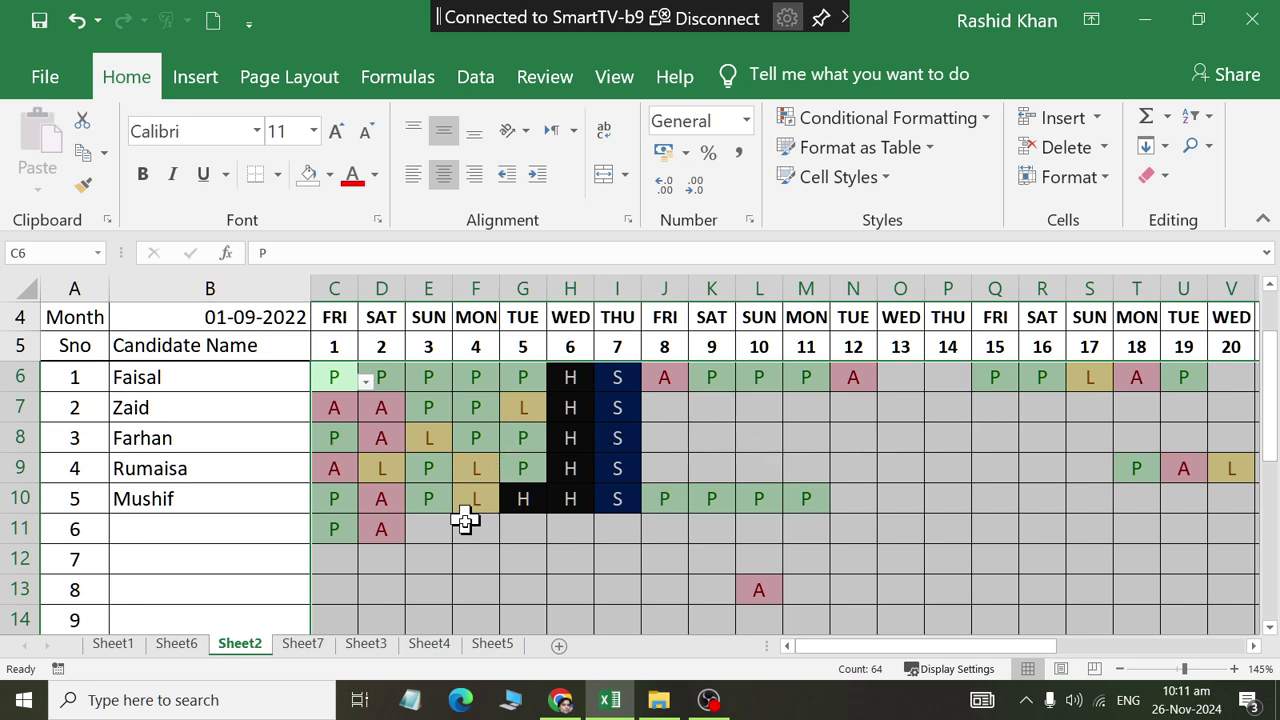
Test the highlight rules by switching cell E12 between P, S, H and finally S.
click(443, 557)
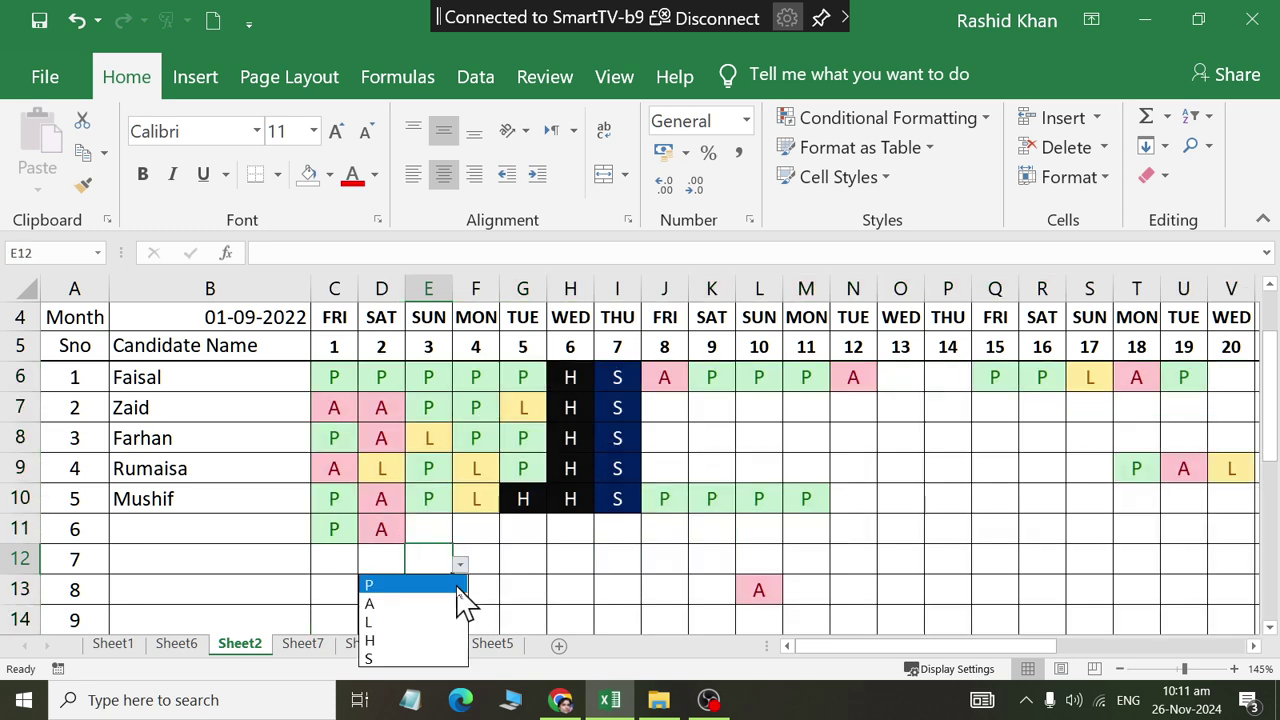
click(454, 584)
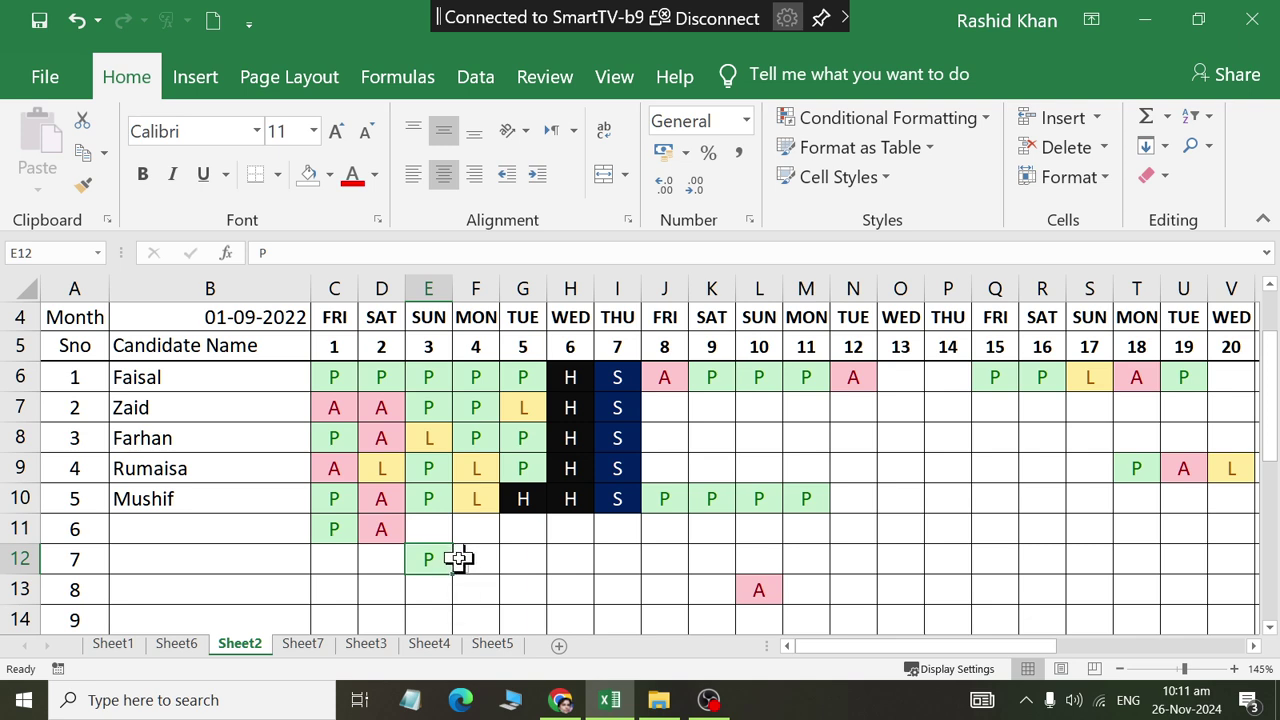
click(459, 564)
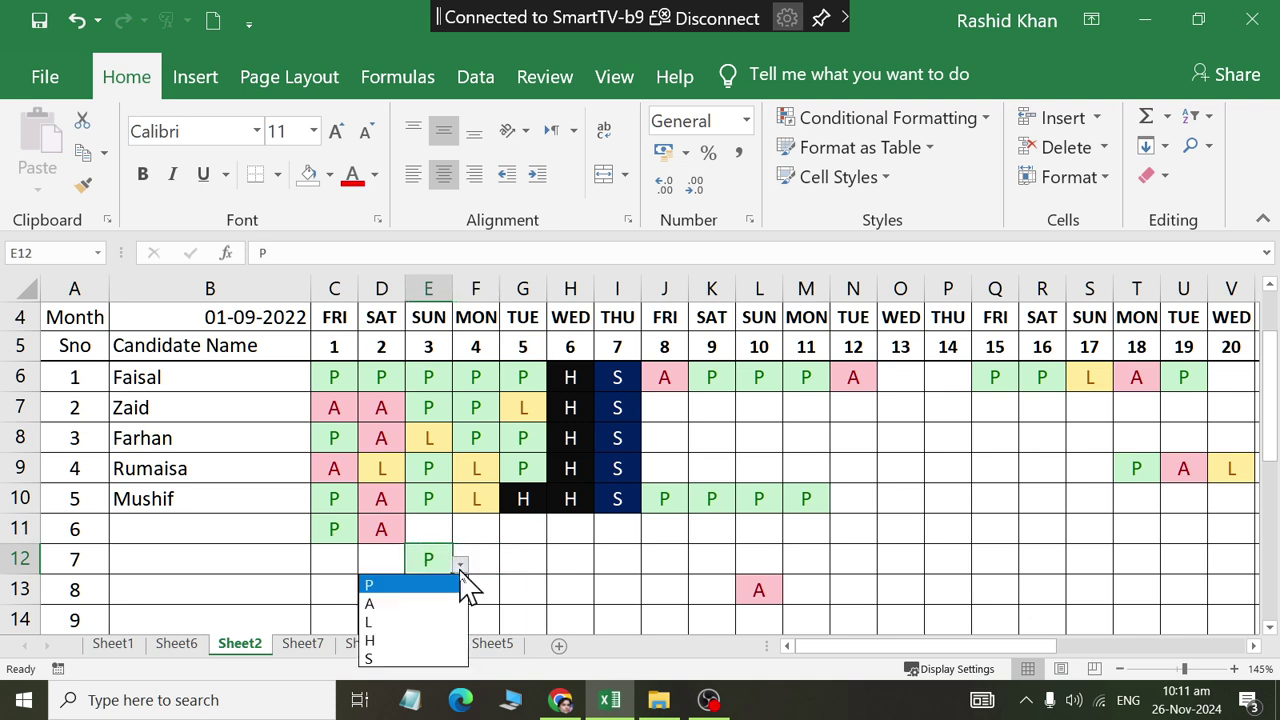
click(445, 658)
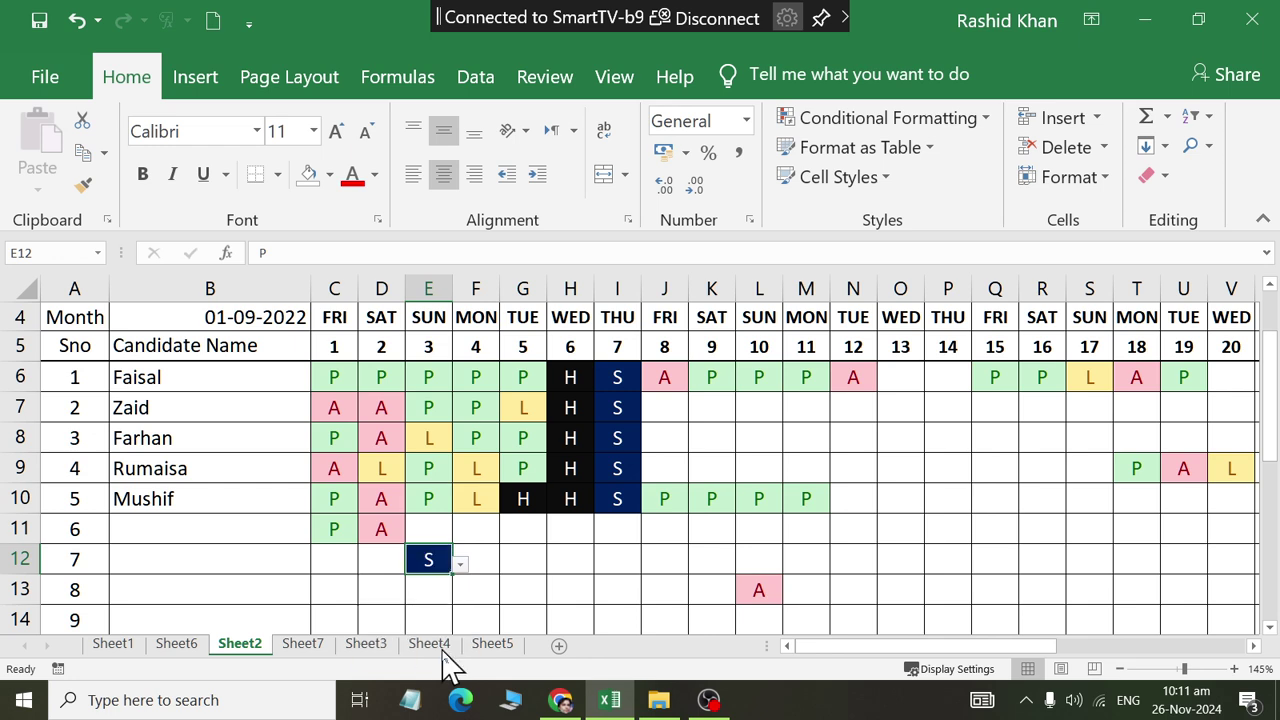
click(460, 565)
click(440, 641)
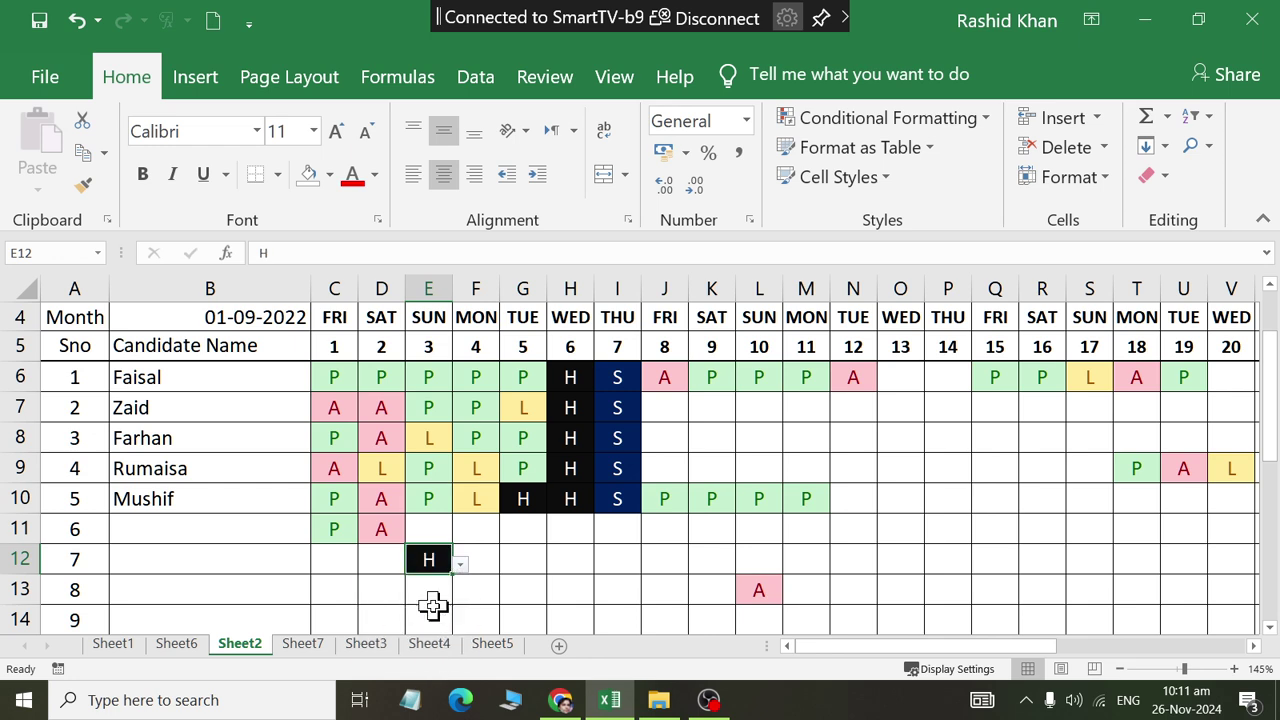
click(459, 564)
click(440, 585)
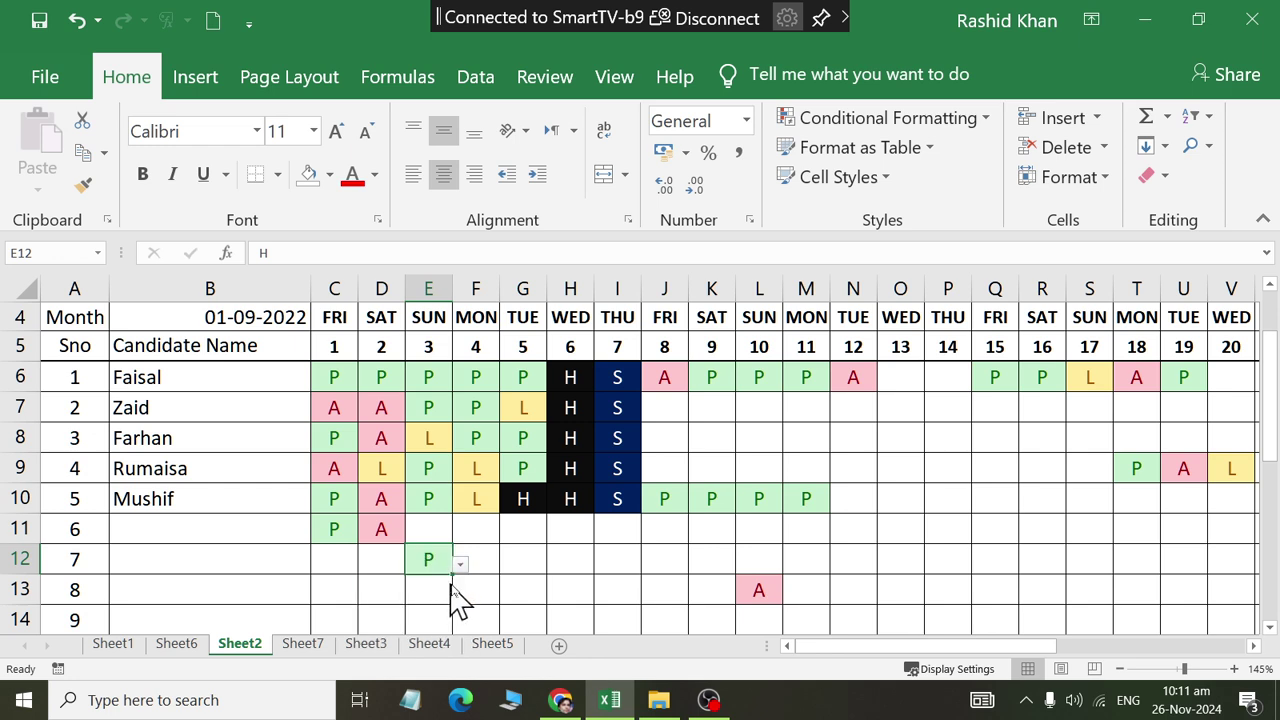
click(460, 565)
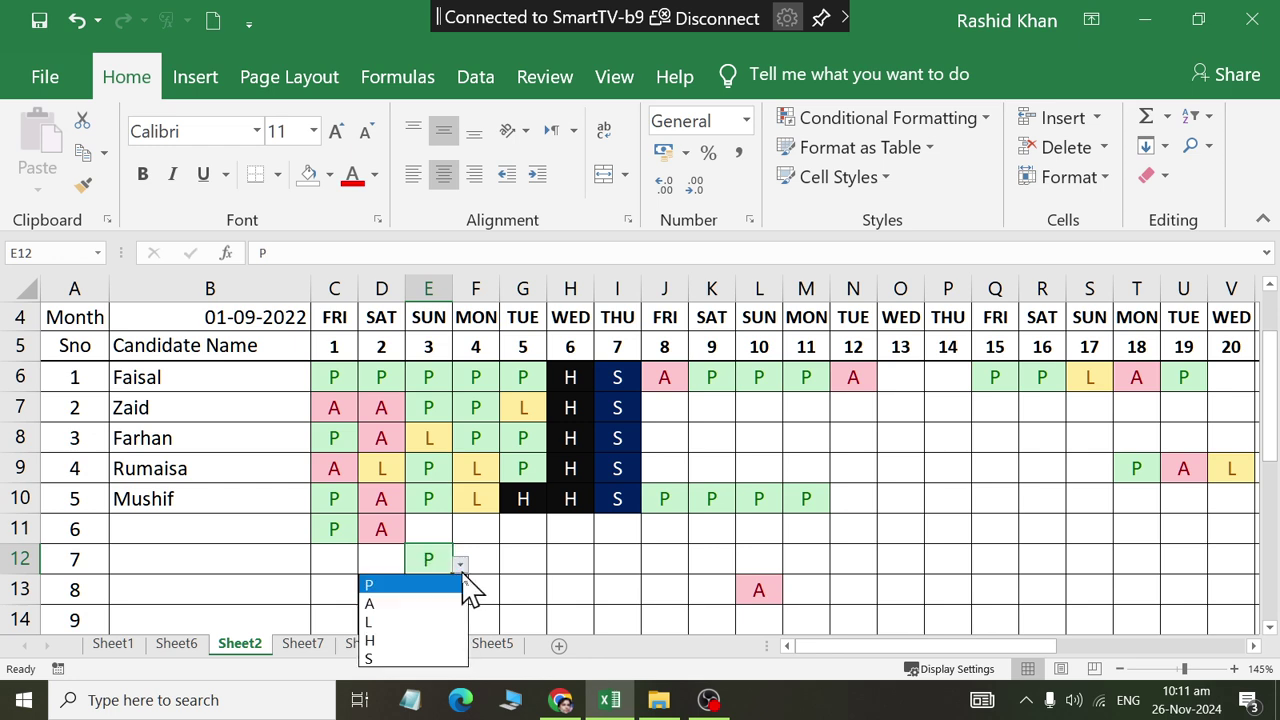
click(432, 658)
Enter S down column E starting at E6, dismissing one invalid-entry warning along the way.
click(428, 377)
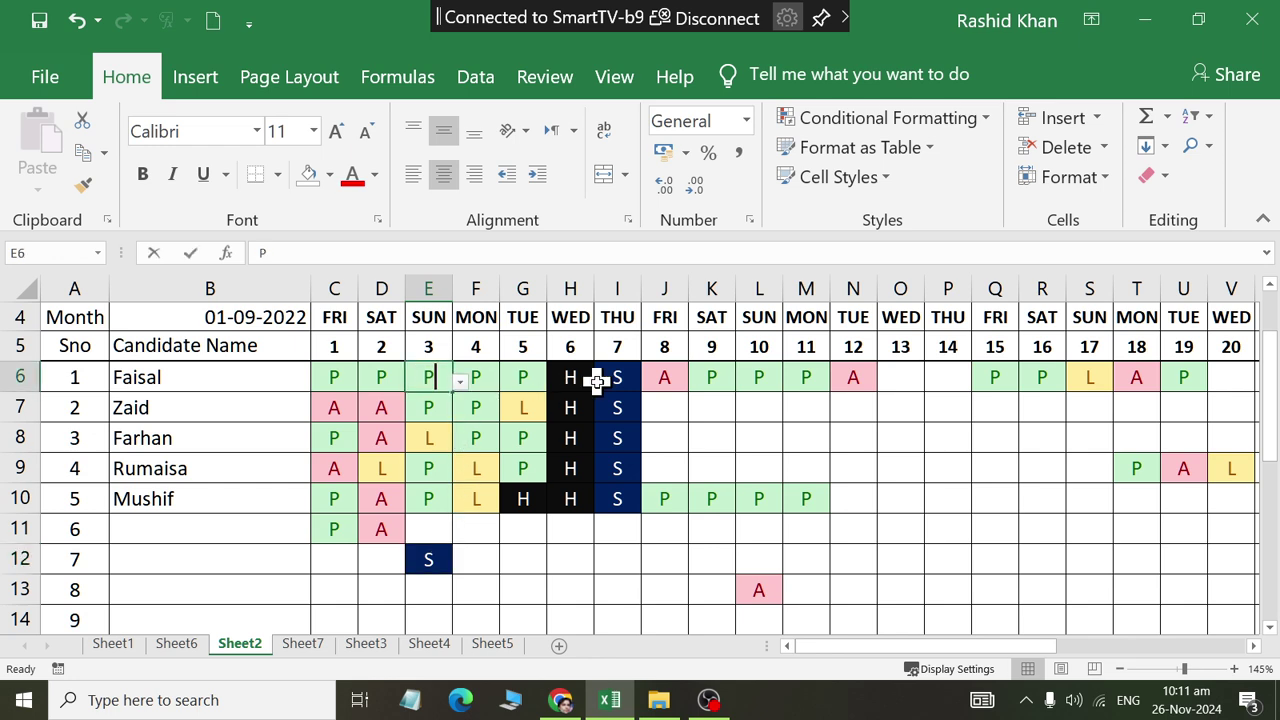
key(BackSpace)
text(S)
key(Return)
text(S)
key(Return)
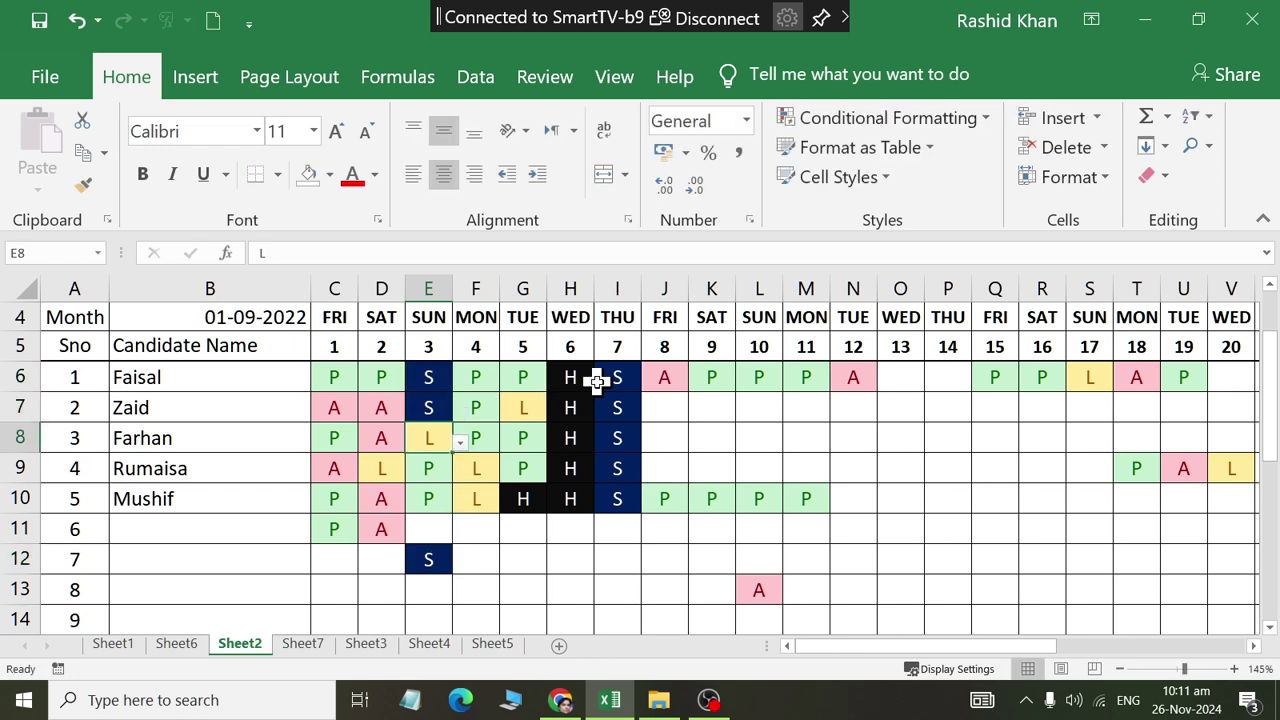
text(S)
key(Return)
text(S)
key(Return)
text(S)
key(Return)
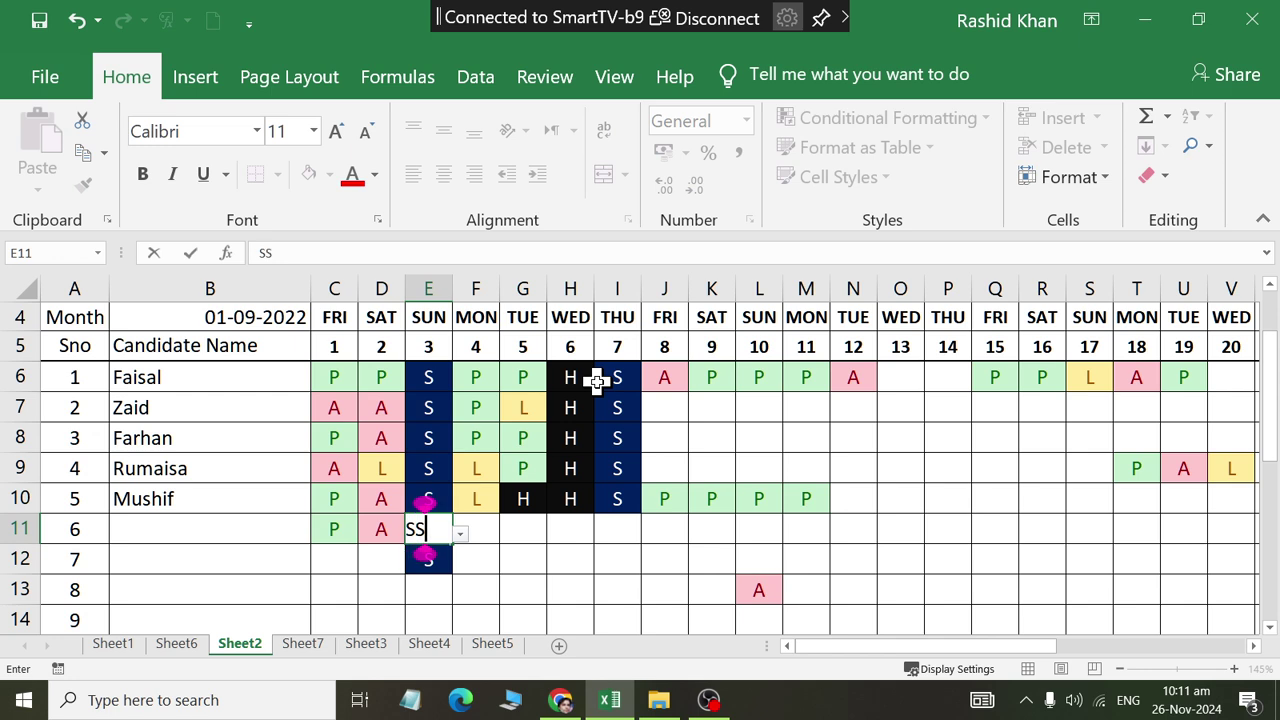
key(Return)
click(563, 407)
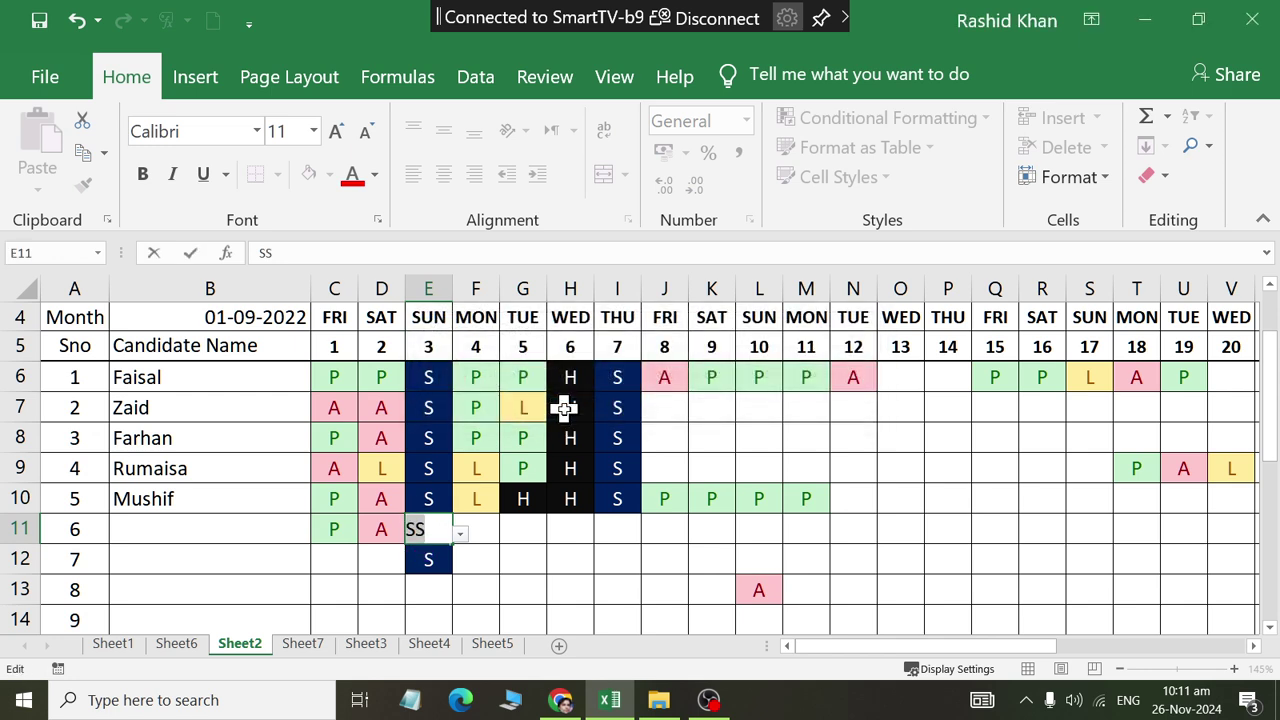
key(Return)
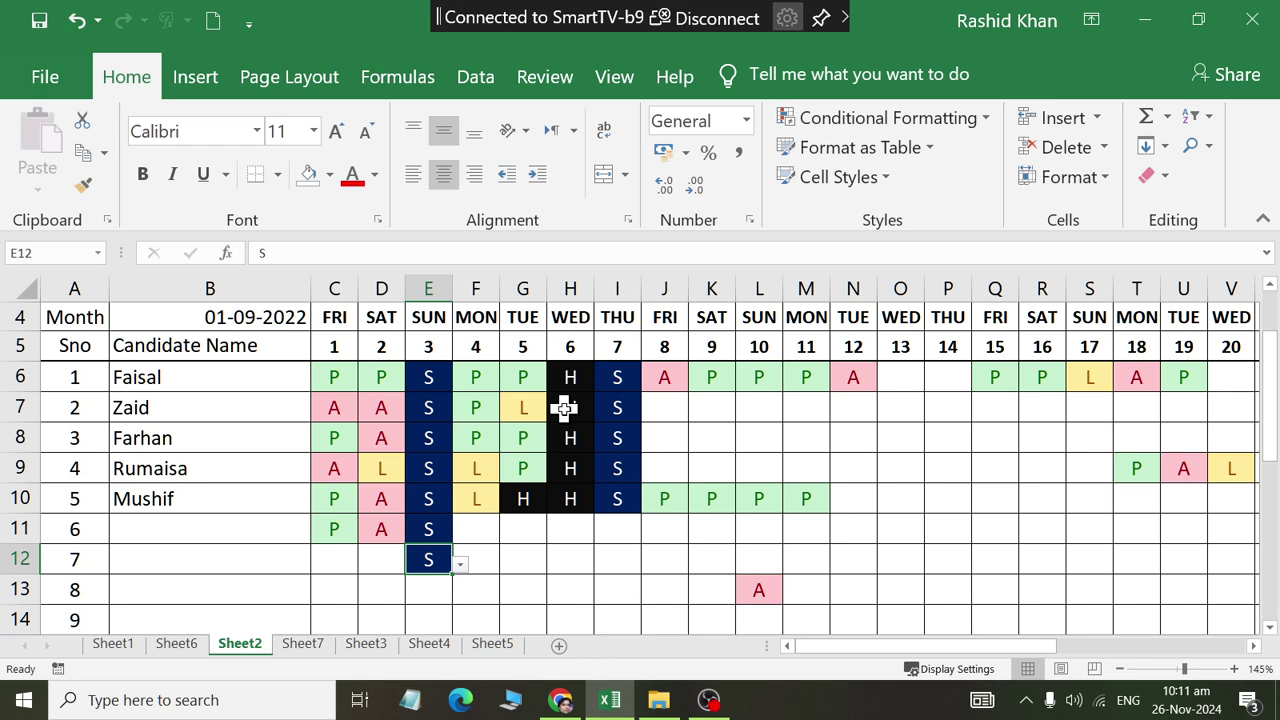
Enter H in column D for rows 6 through 13.
key(Left)
key(Up)
key(Up)
key(Up)
key(Up)
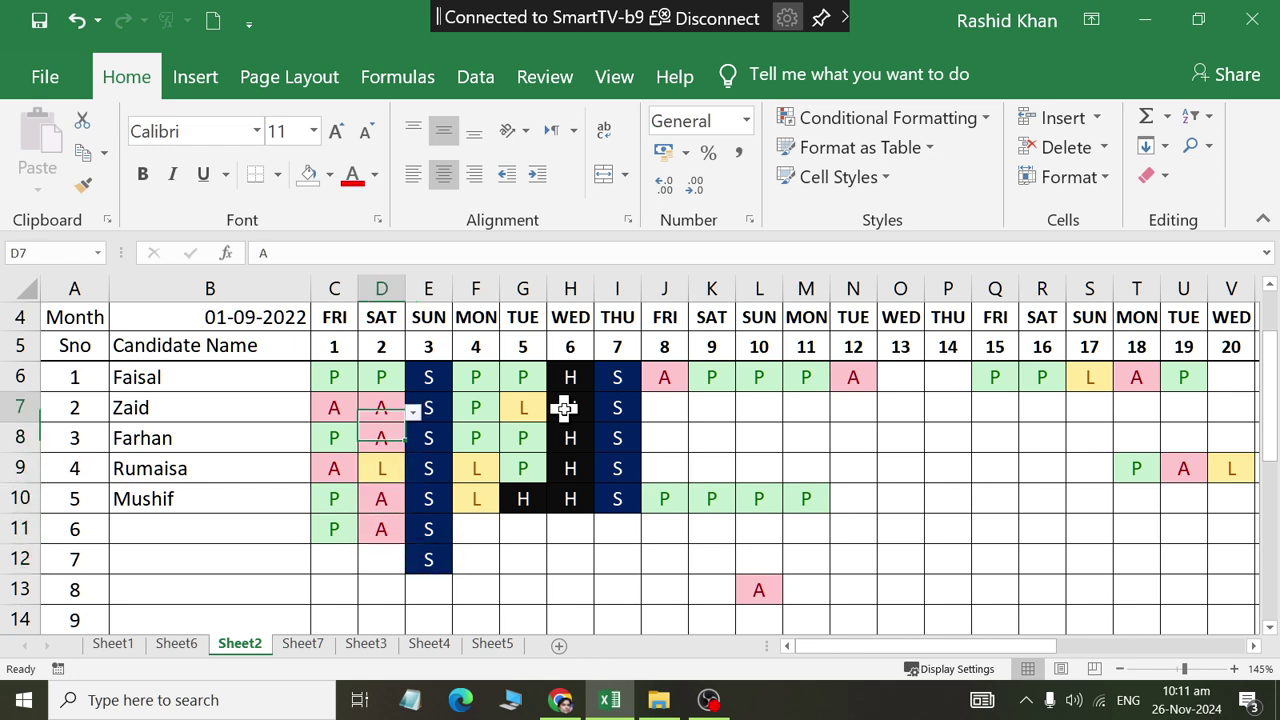
key(Up)
text(H)
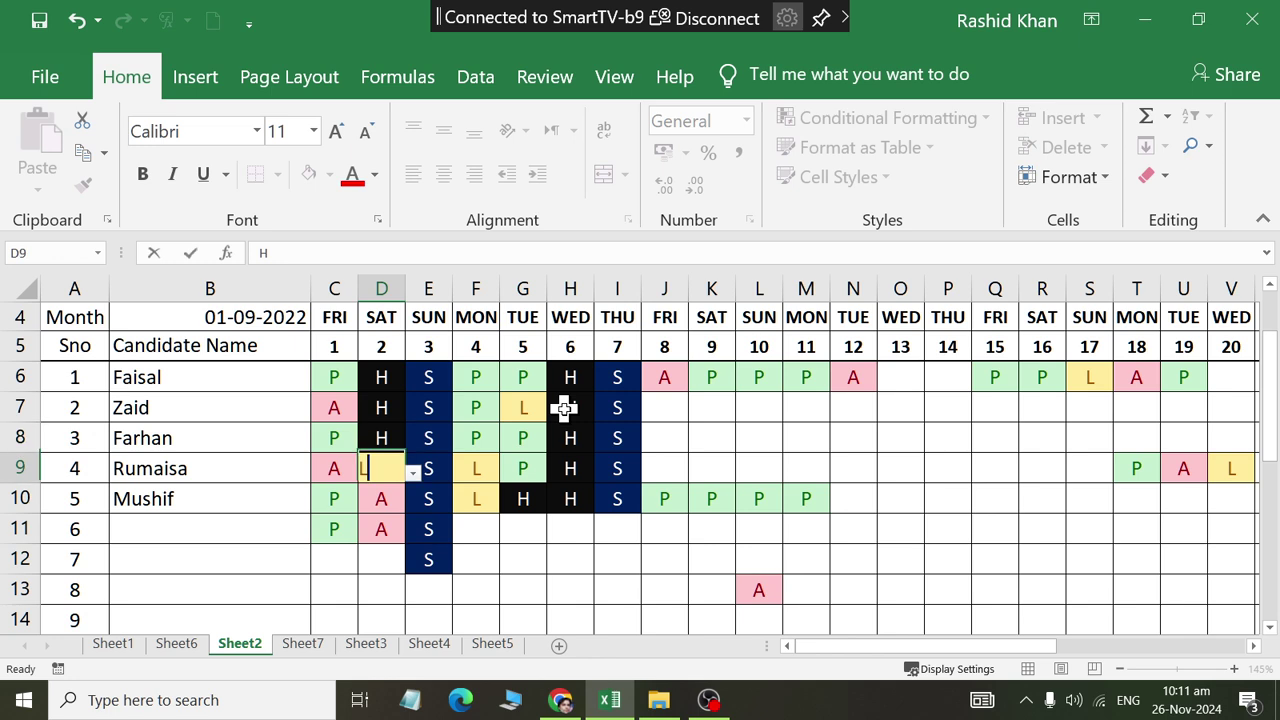
text( H H H H H H)
key(Return)
key(Right)
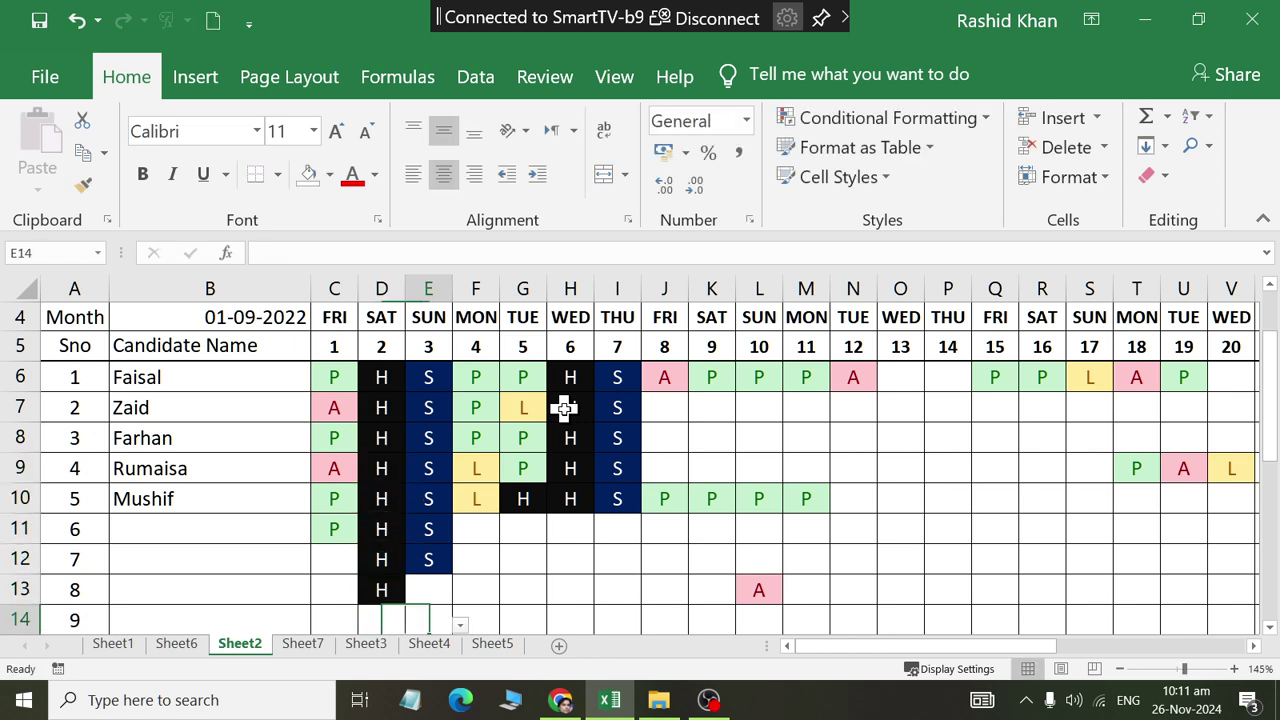
key(Right)
key(Right)
key(Right)
key(Right)
key(Right)
key(Right)
key(Right)
key(Right)
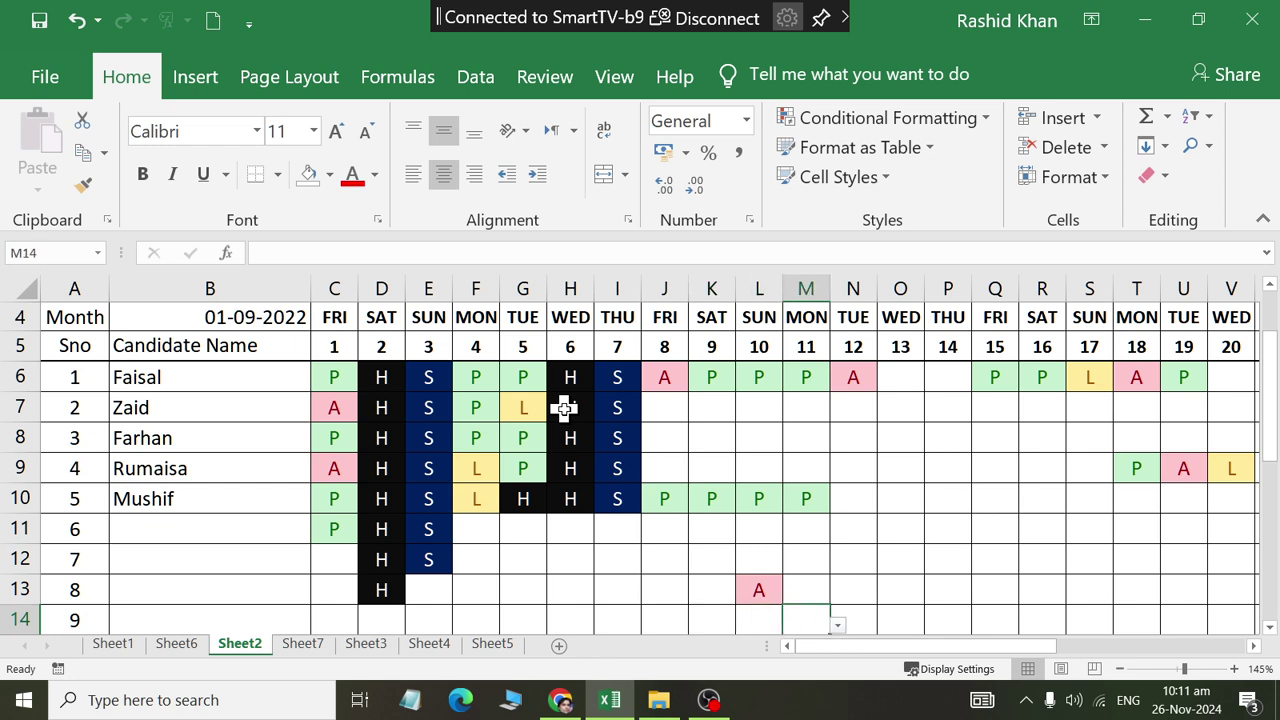
mouse_move(337, 376)
mouse_down()
mouse_move(1270, 648)
mouse_move(780, 712)
mouse_move(798, 578)
mouse_move(778, 598)
mouse_up()
drag(760, 594, 760, 594)
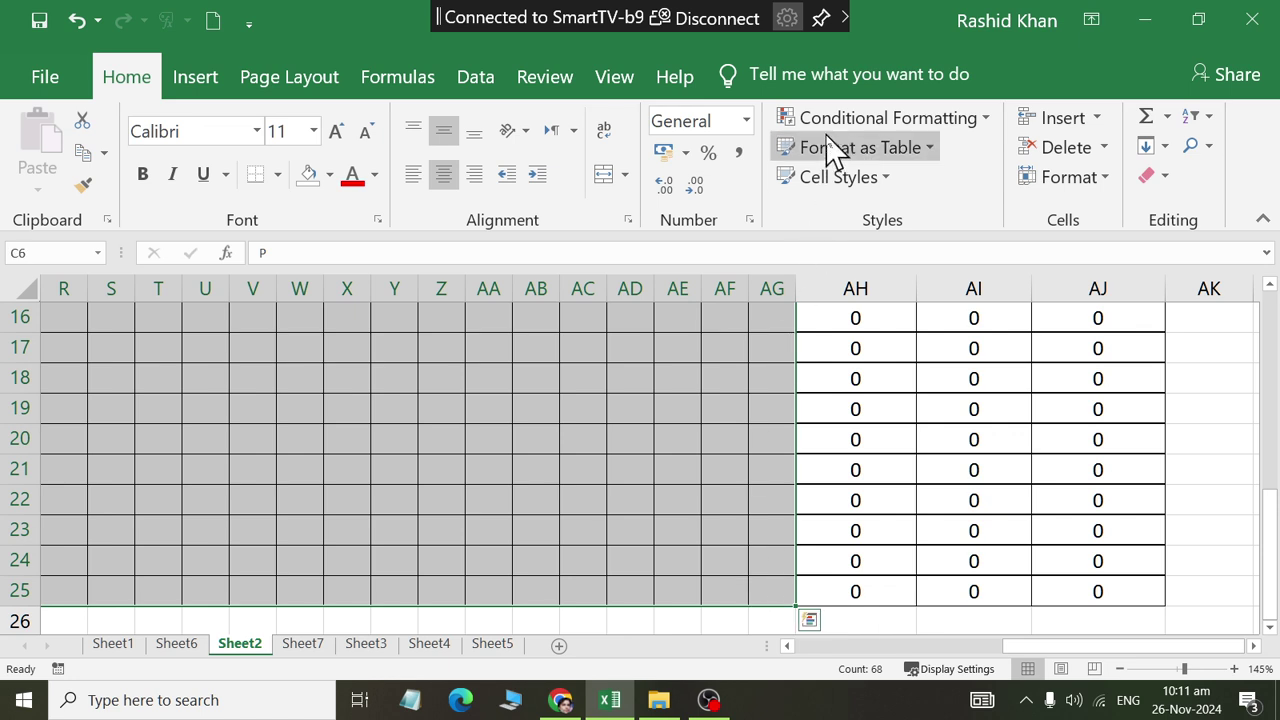
click(970, 120)
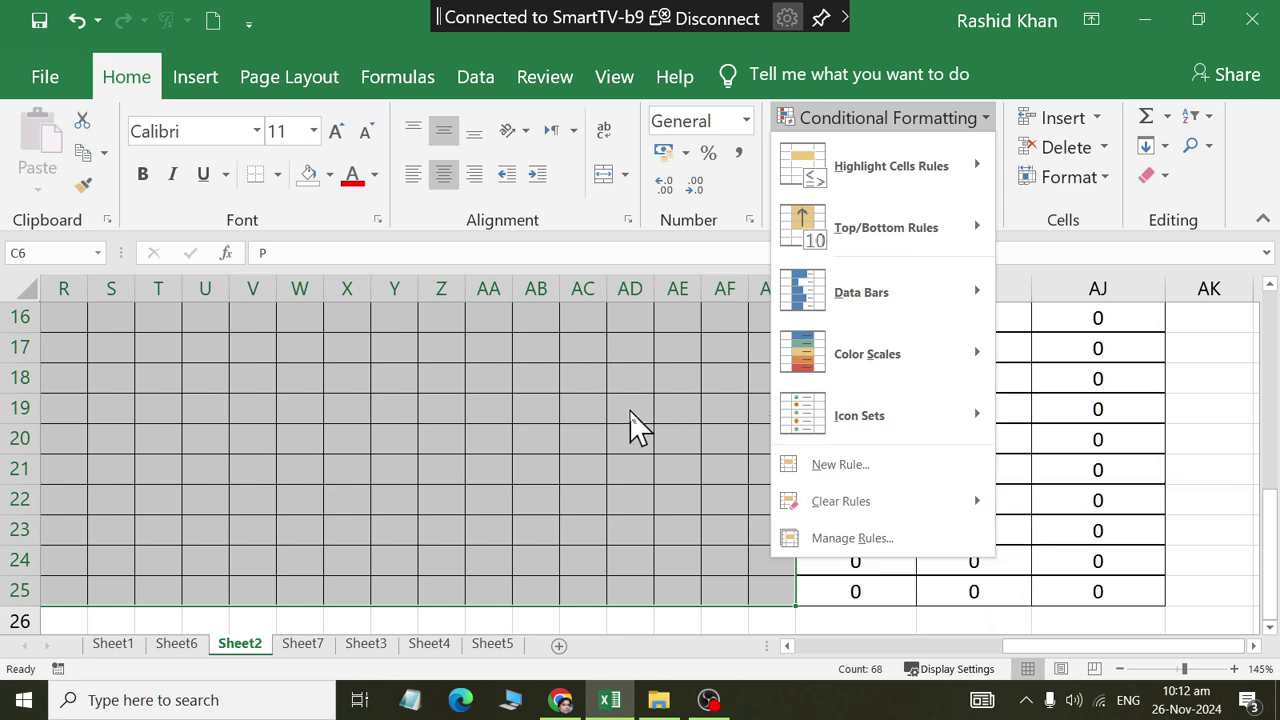
key(Escape)
scroll(1054, 460, up, 3)
scroll(1050, 460, up, 2)
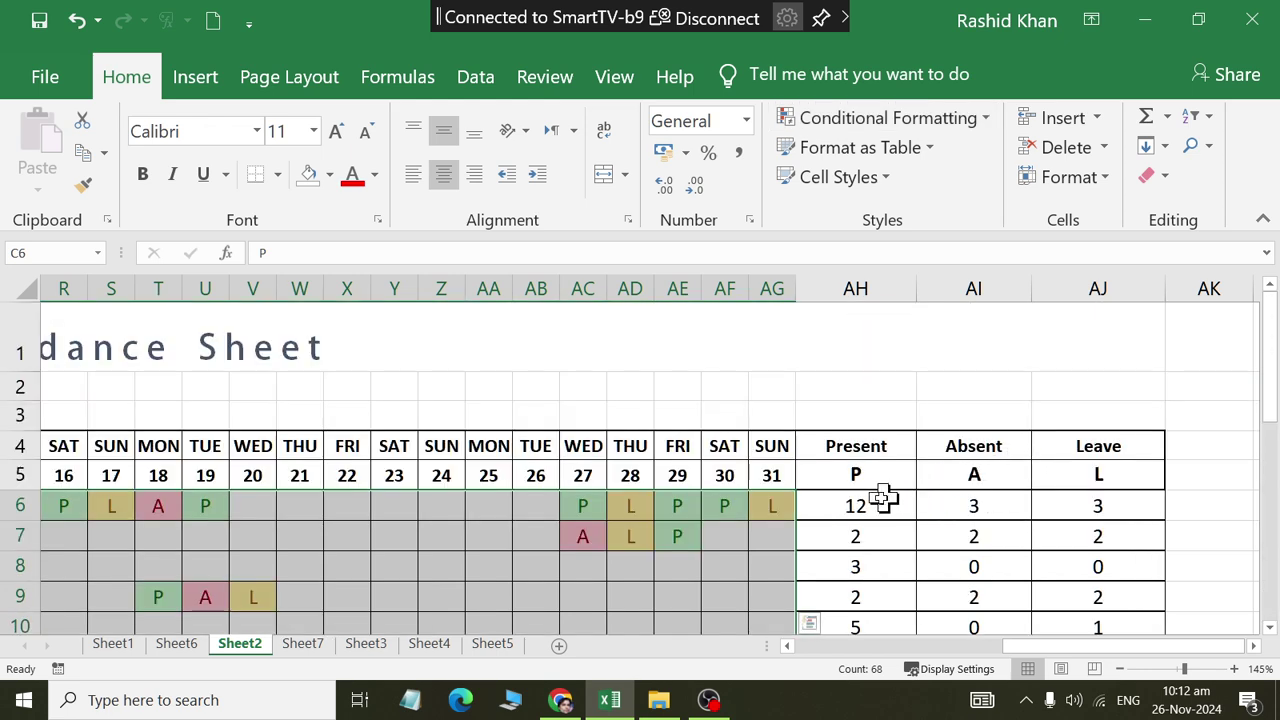
drag(882, 500, 1097, 712)
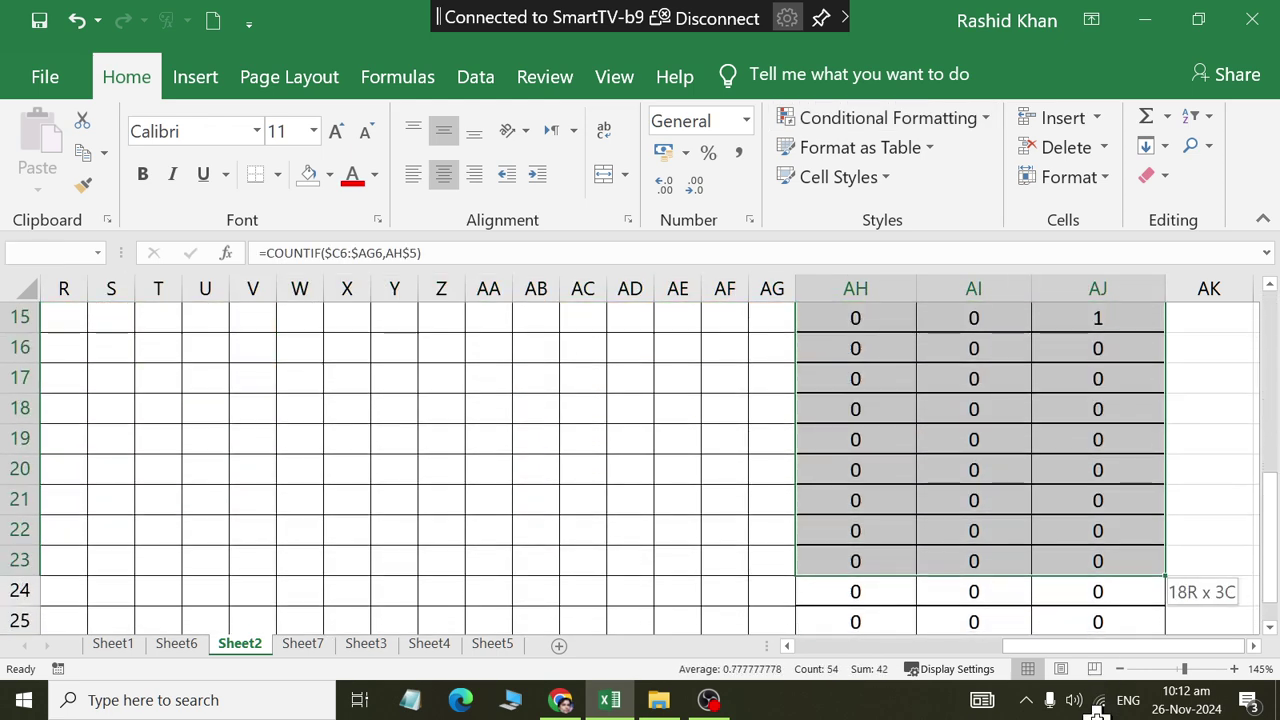
drag(1097, 712, 1080, 598)
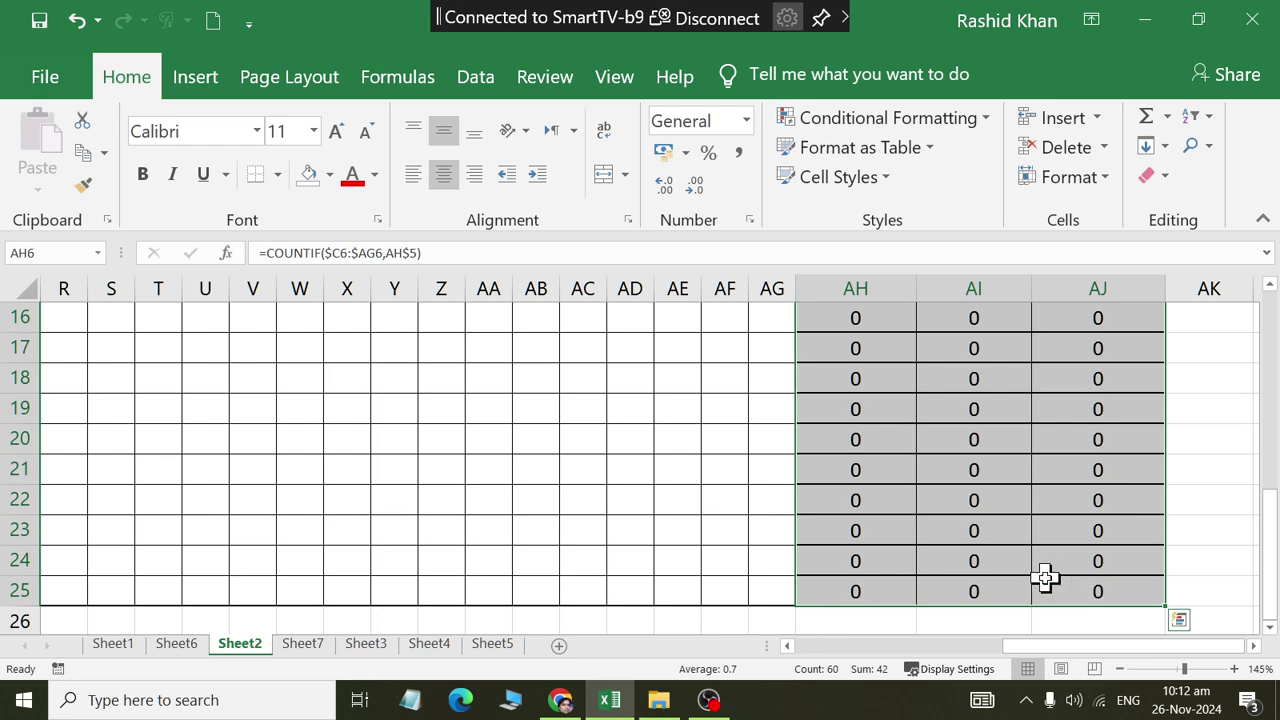
scroll(1040, 575, up, 5)
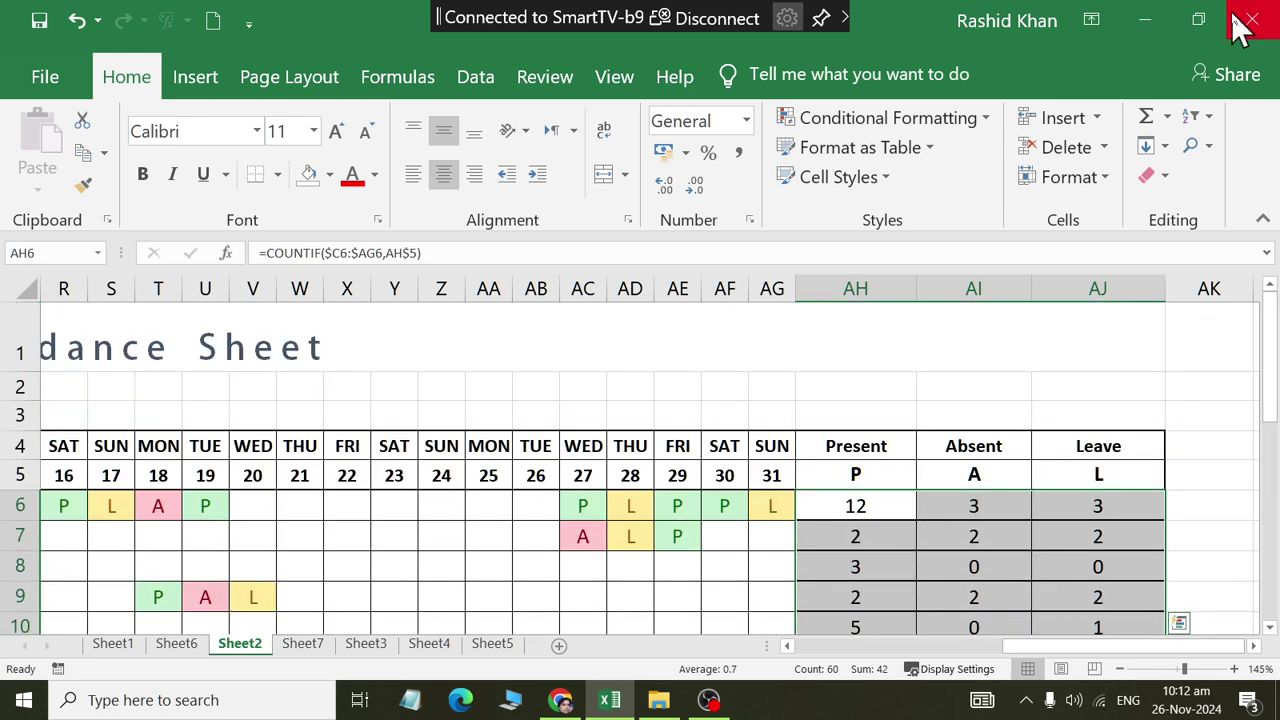
Switch to the ExcelFiles folder window and open Result_CompiledSheet.xlsx.
key(alt+Tab)
key(alt+Tab)
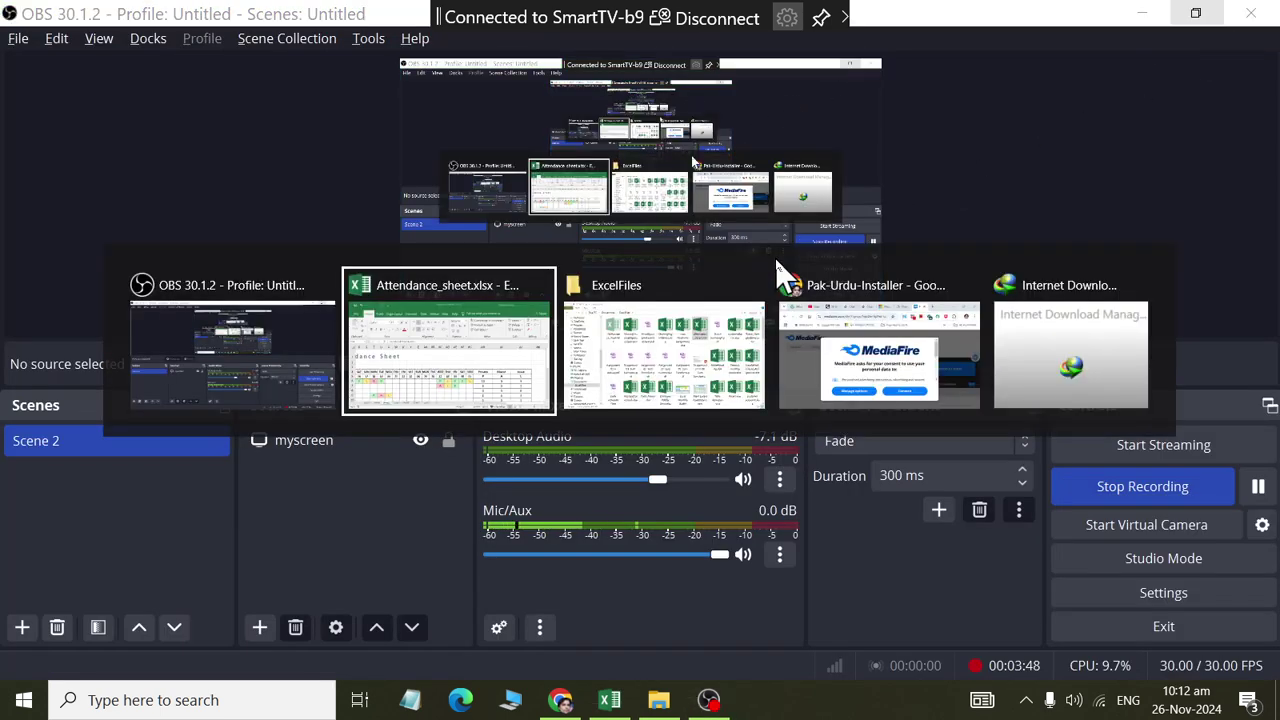
key(alt+Tab)
click(529, 286)
key(Right)
key(Right)
key(Right)
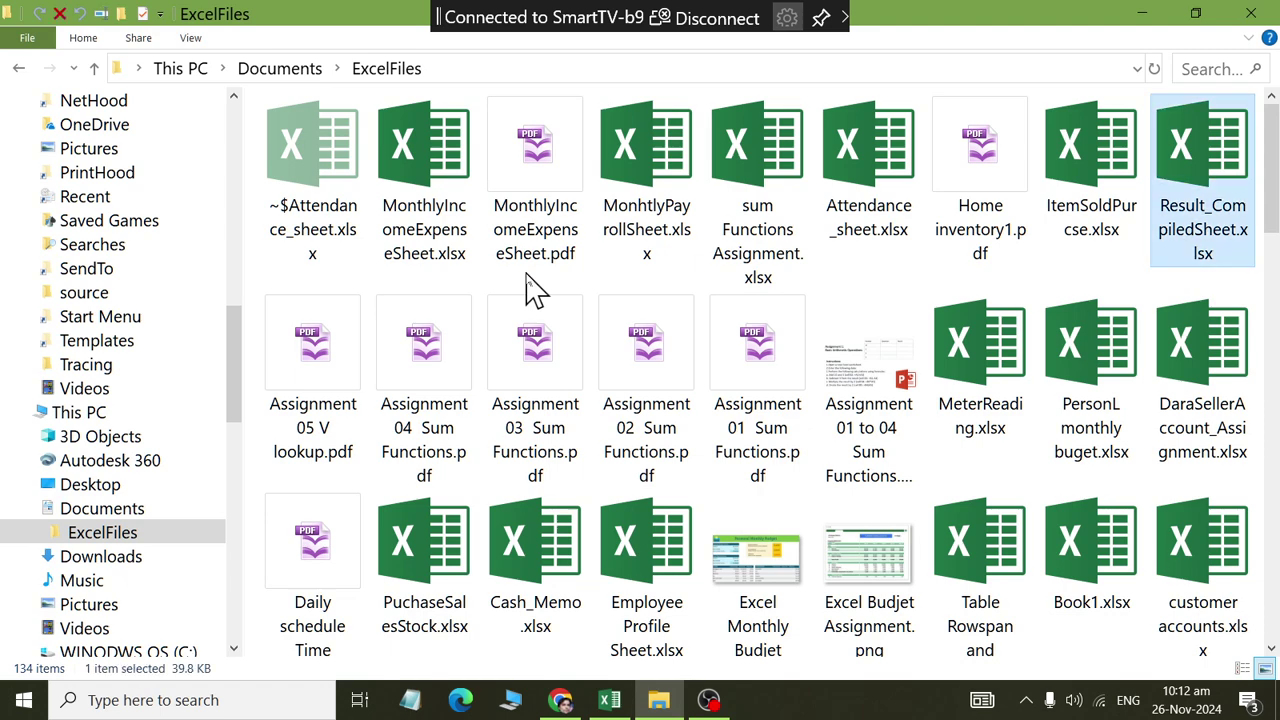
double_click(1205, 212)
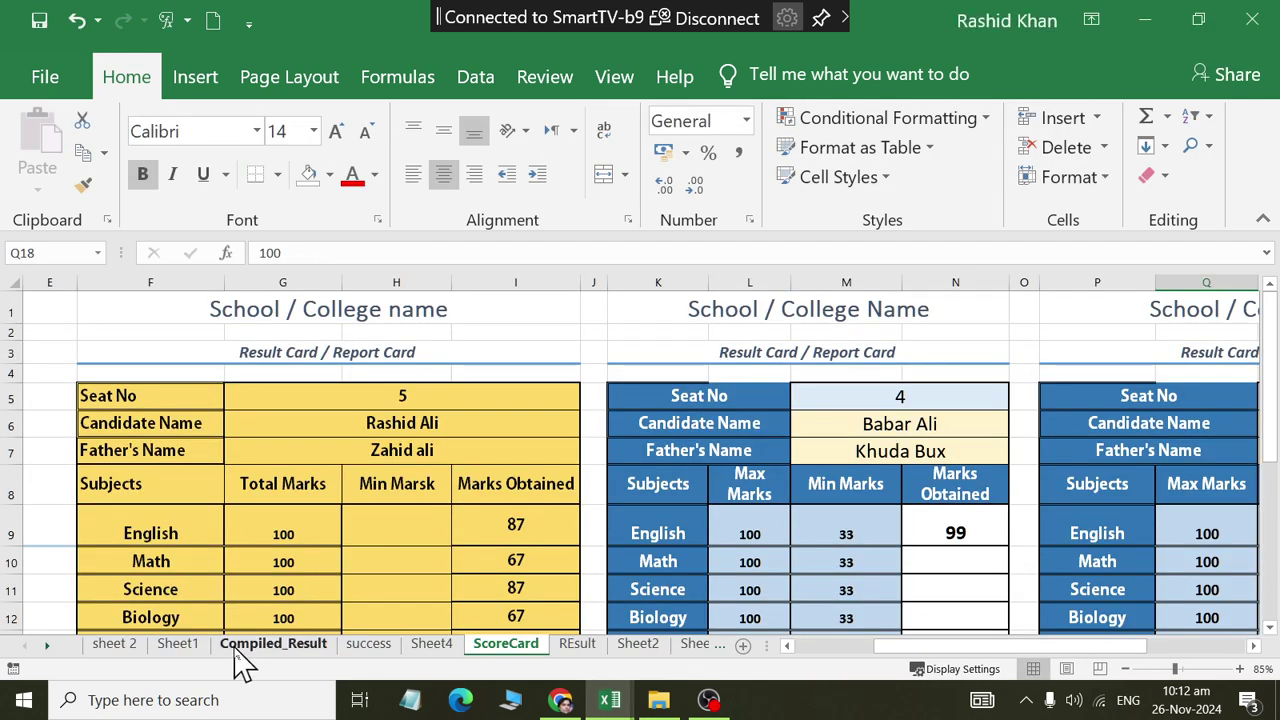
Go to the Compiled_Result sheet and select the students' subject marks D4:N10.
click(246, 646)
scroll(378, 402, down, 1)
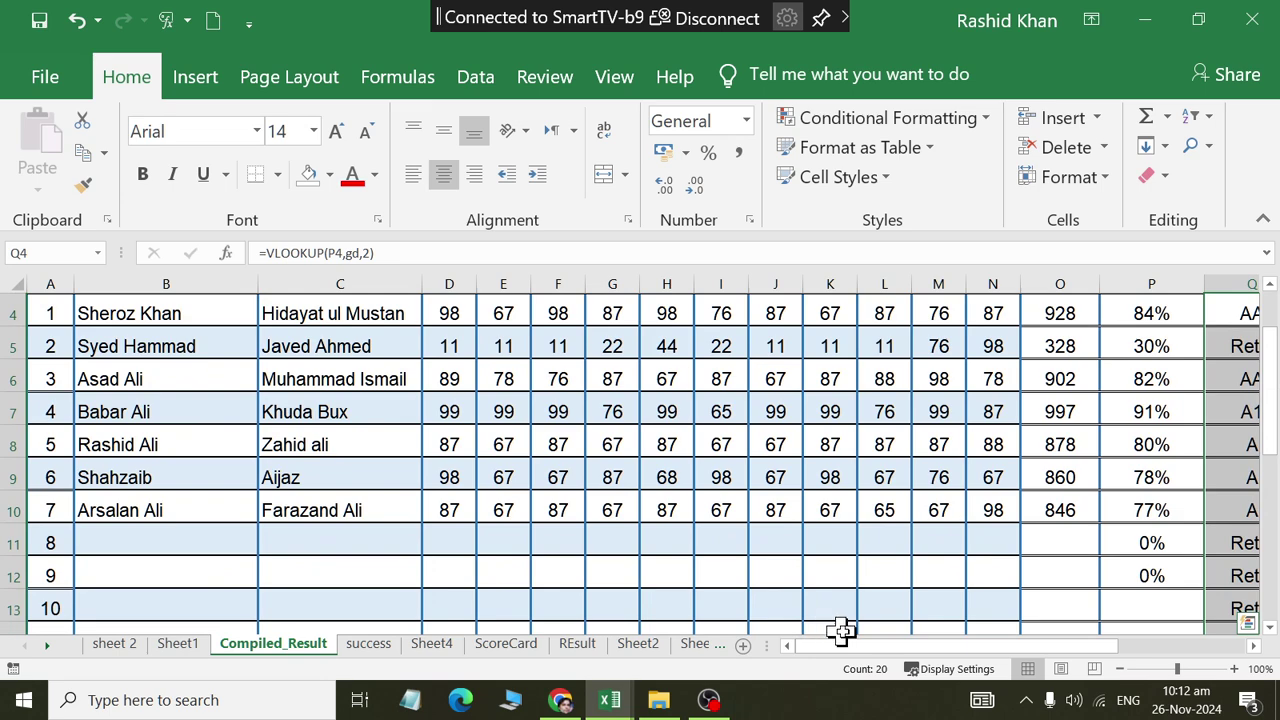
mouse_move(840, 646)
mouse_down()
mouse_move(965, 695)
mouse_move(915, 705)
mouse_up()
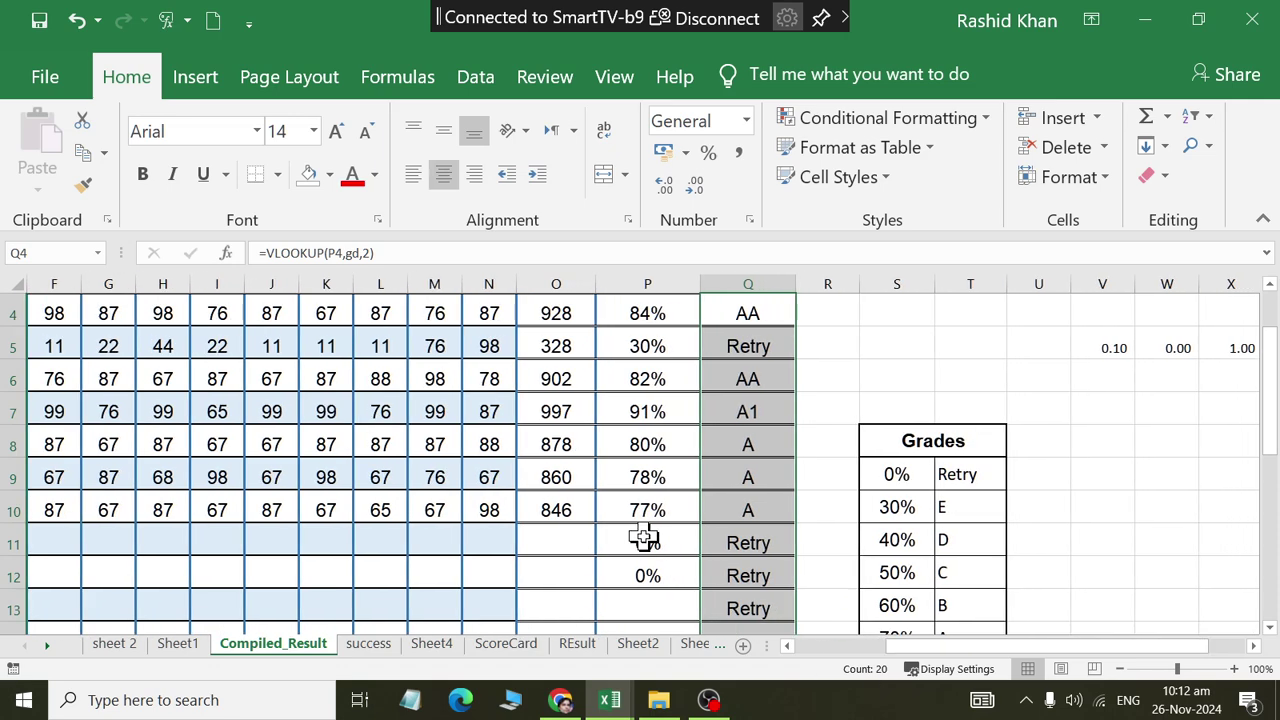
scroll(600, 534, up, 1)
mouse_move(493, 505)
mouse_down()
mouse_move(480, 380)
mouse_move(402, 418)
mouse_up()
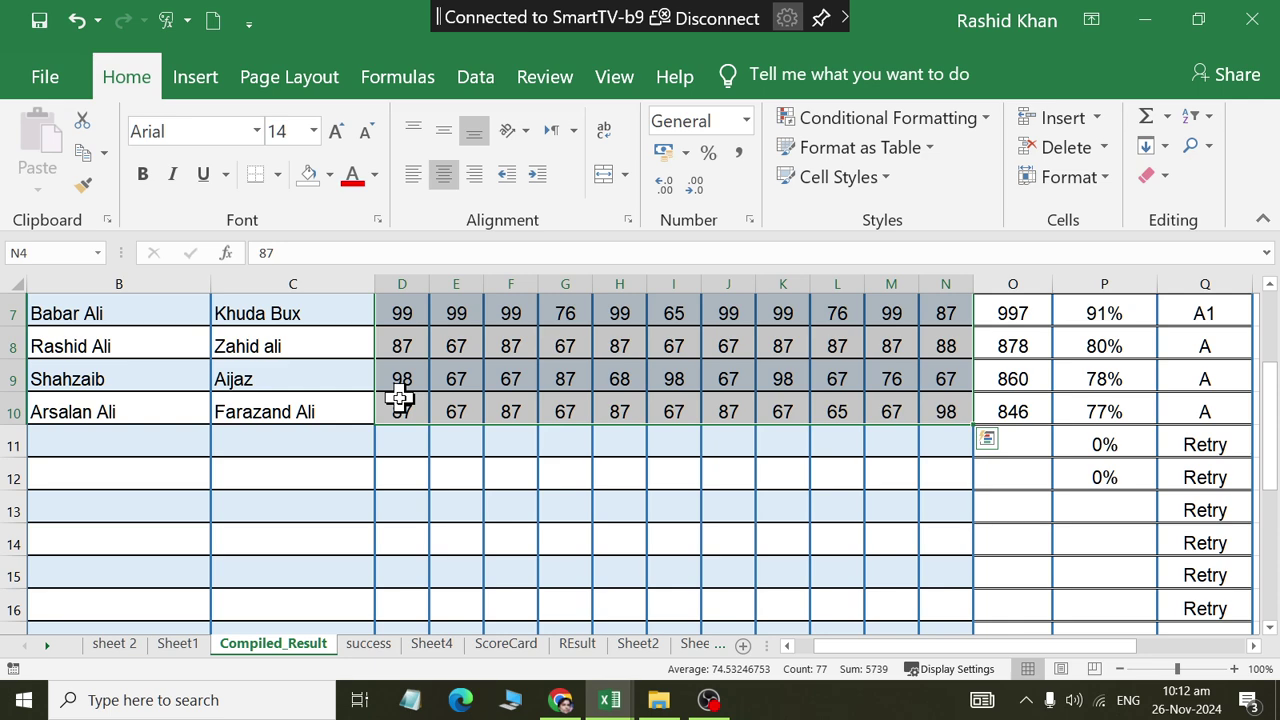
click(428, 79)
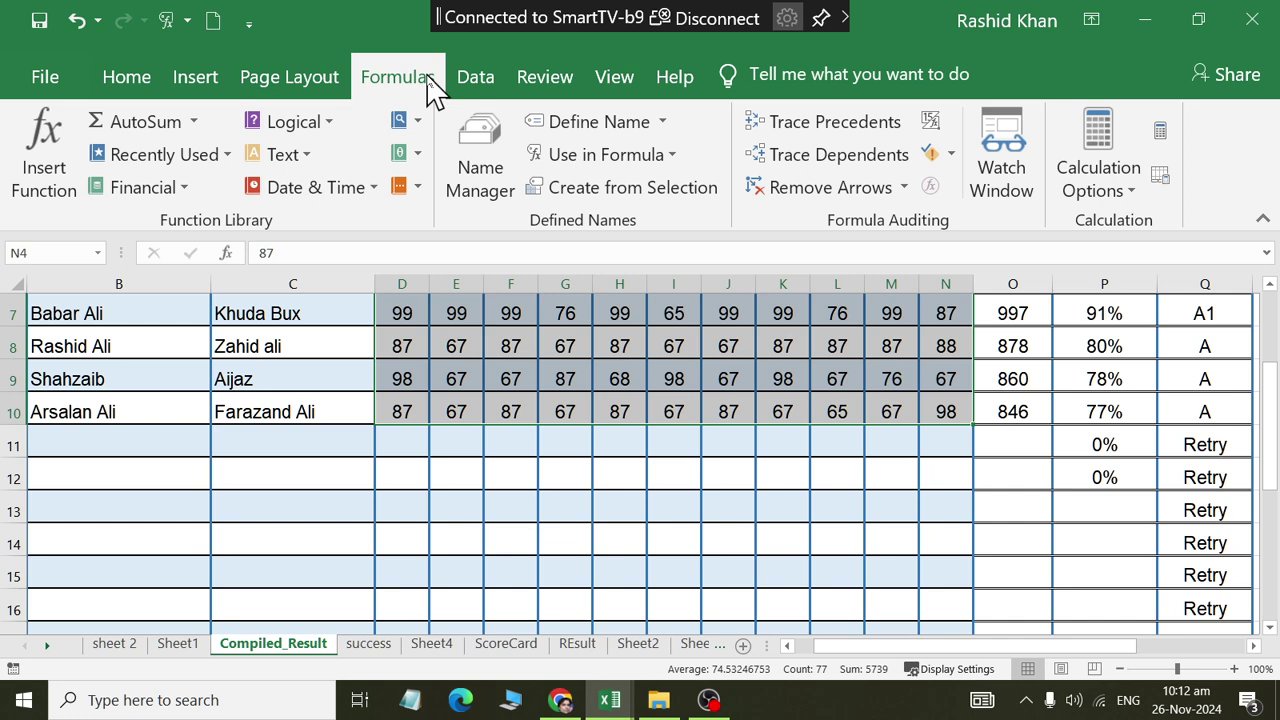
click(128, 79)
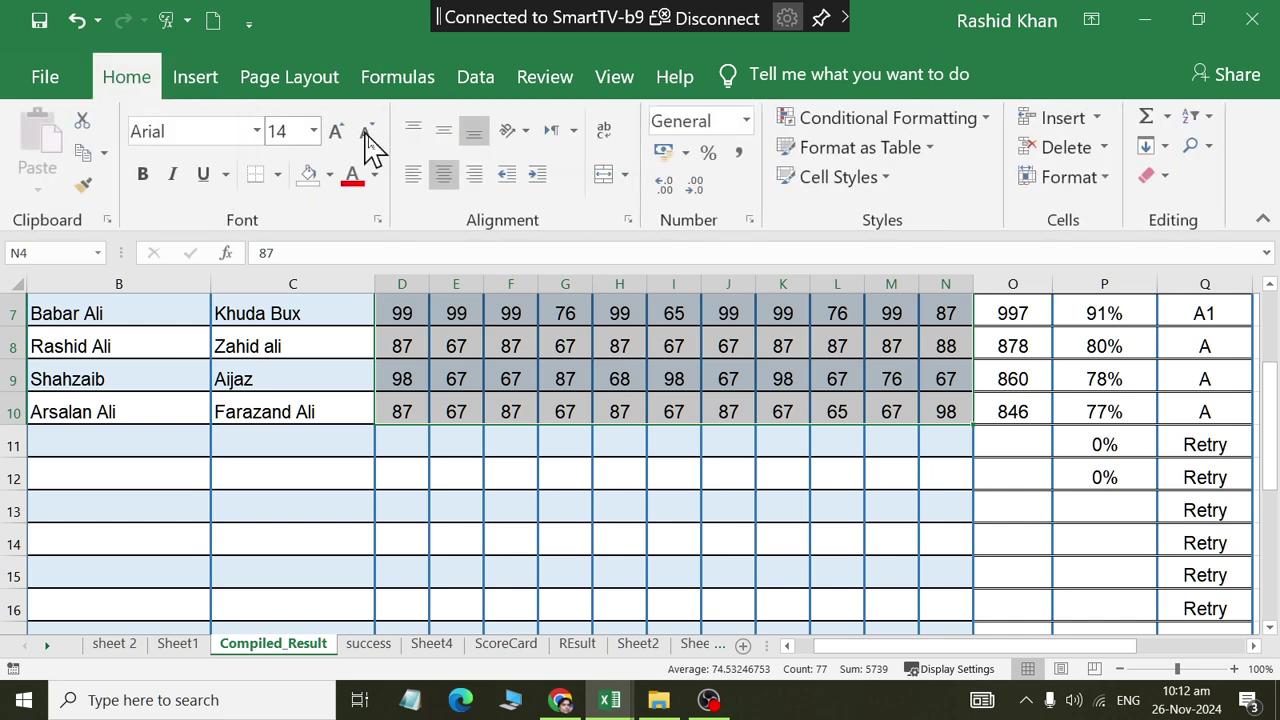
Add a Less Than 40 rule to the subject marks with a custom light peach fill.
click(830, 118)
mouse_move(880, 166)
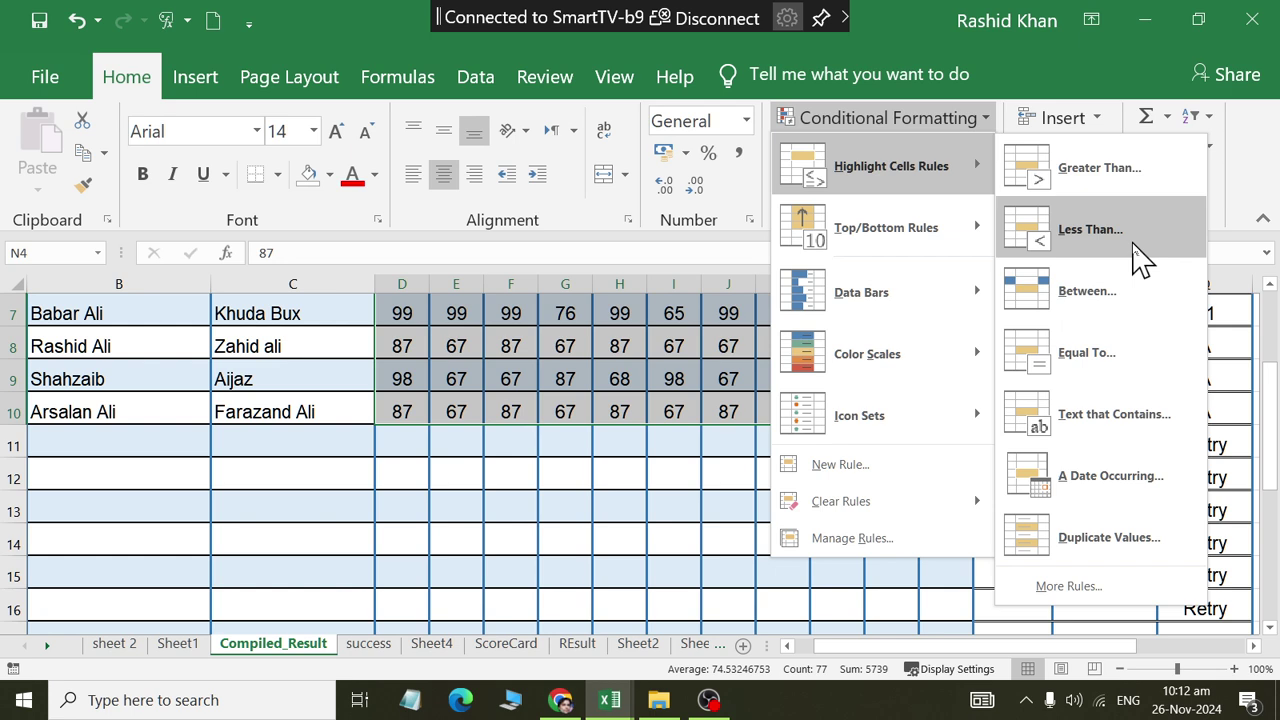
click(1134, 244)
text(4)
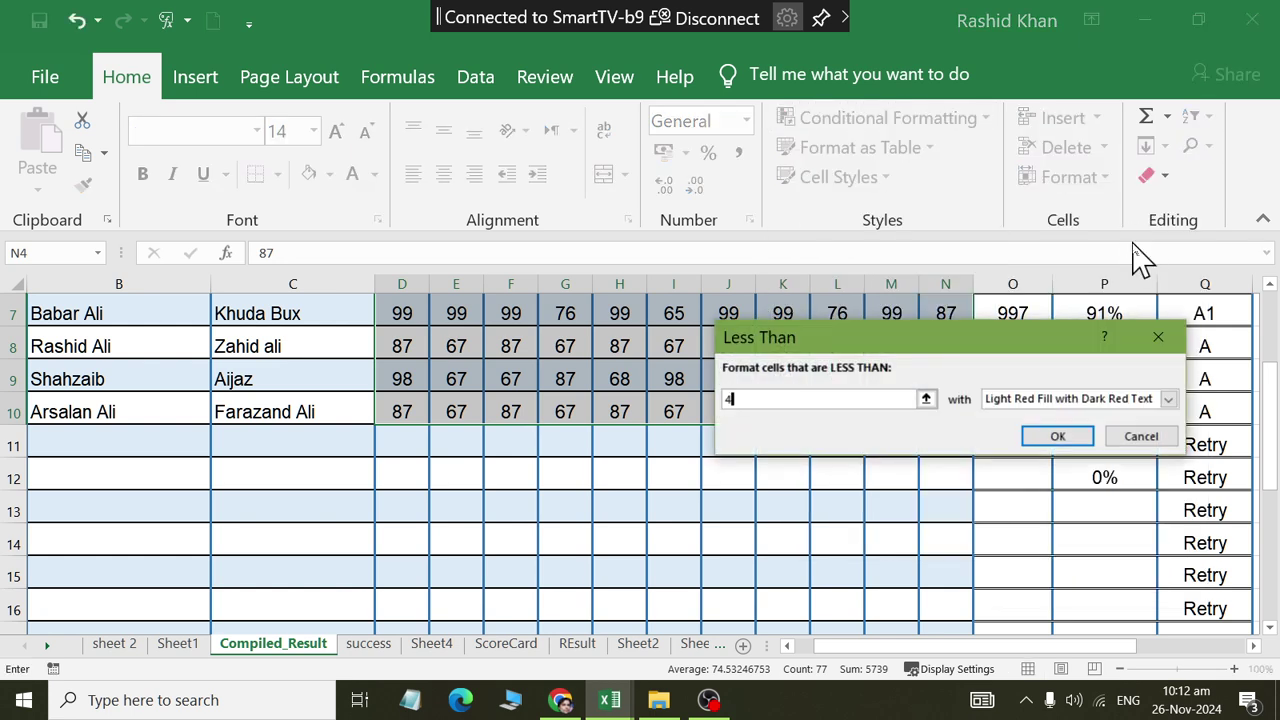
text(0)
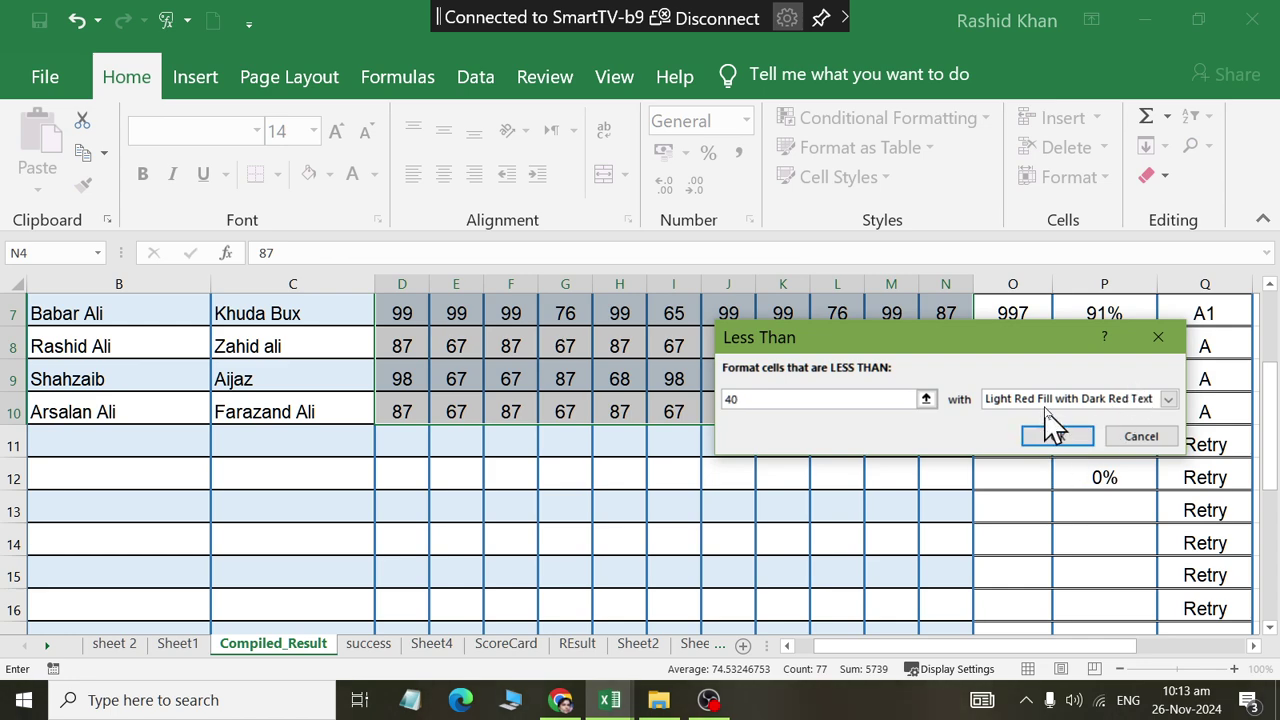
click(1046, 400)
click(1043, 497)
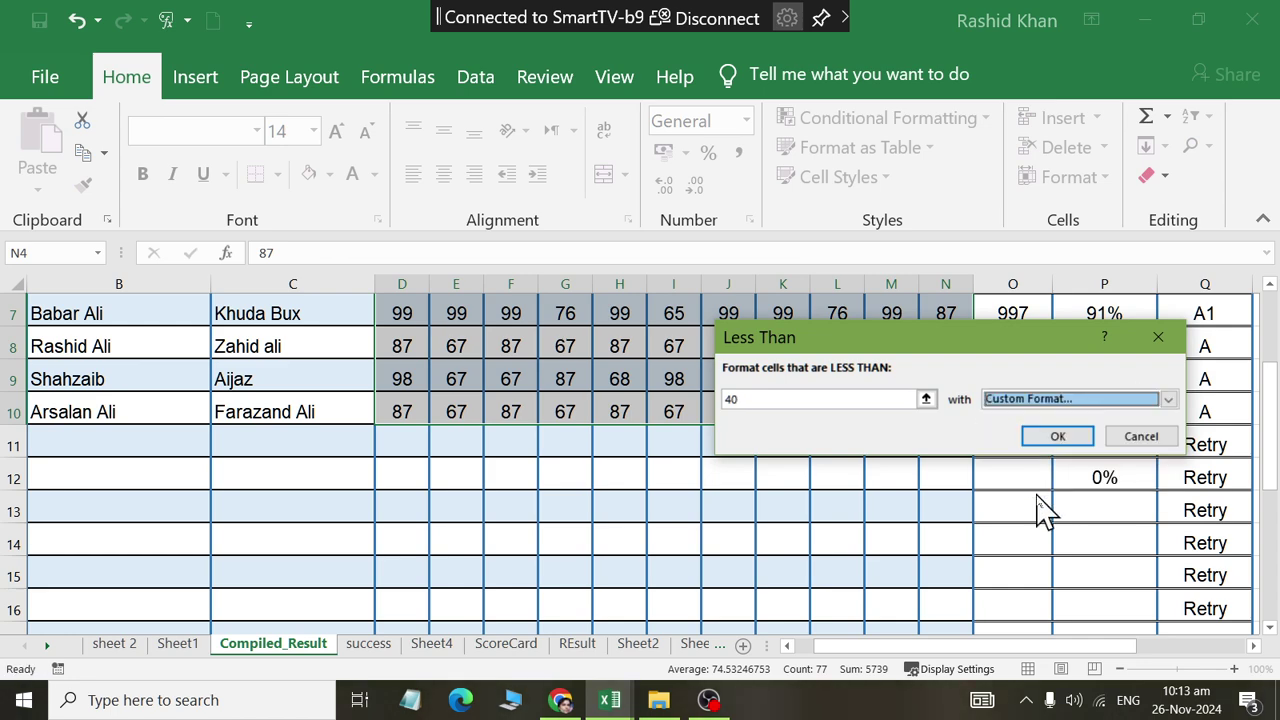
click(884, 150)
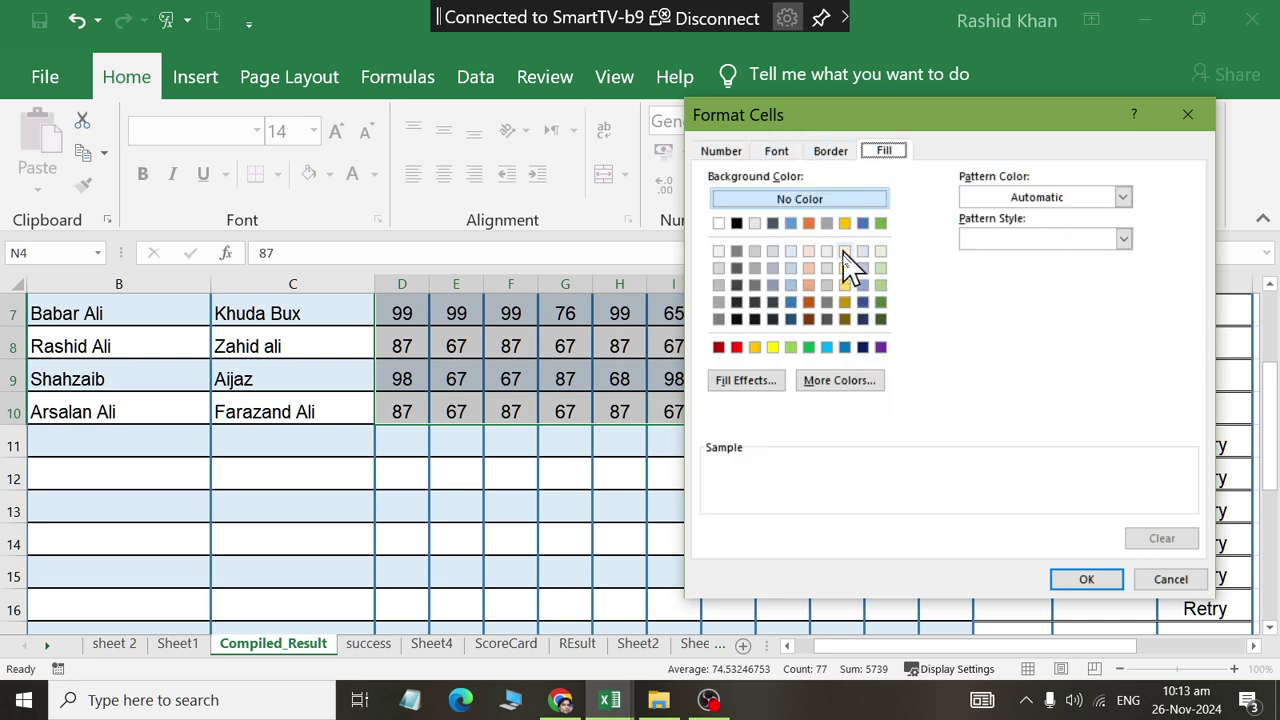
click(808, 268)
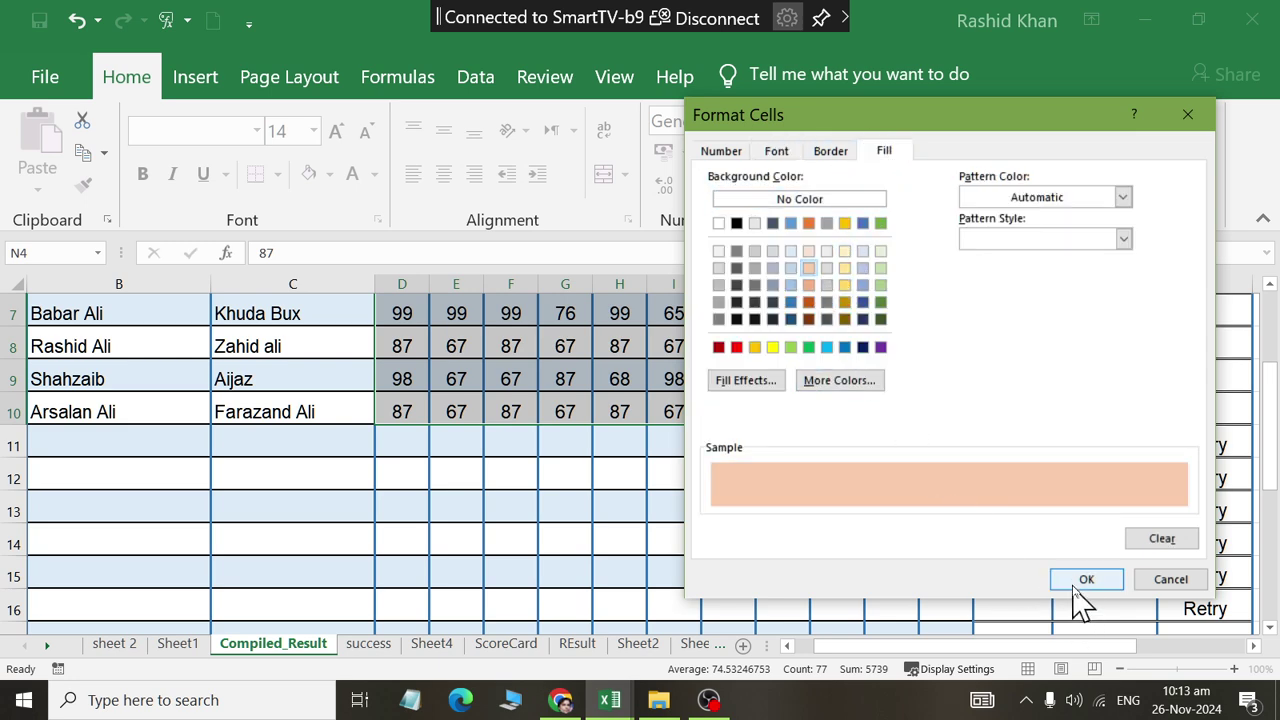
click(1084, 580)
click(1050, 437)
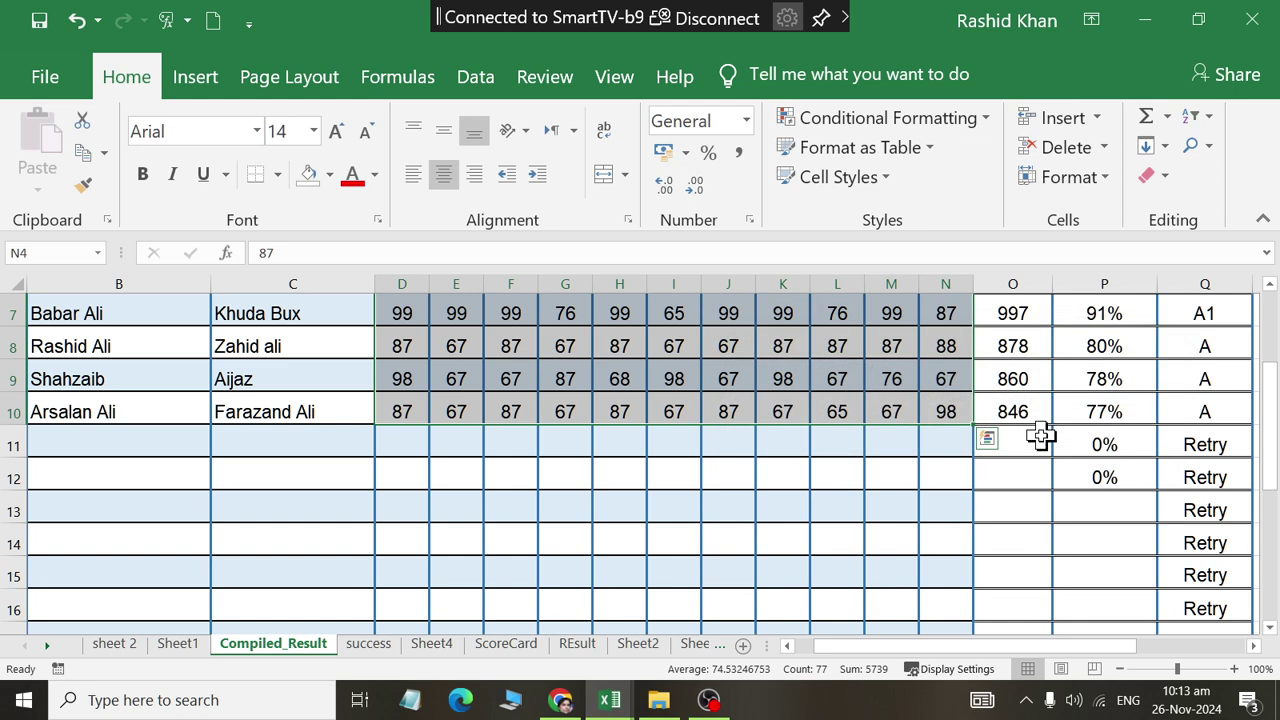
click(835, 118)
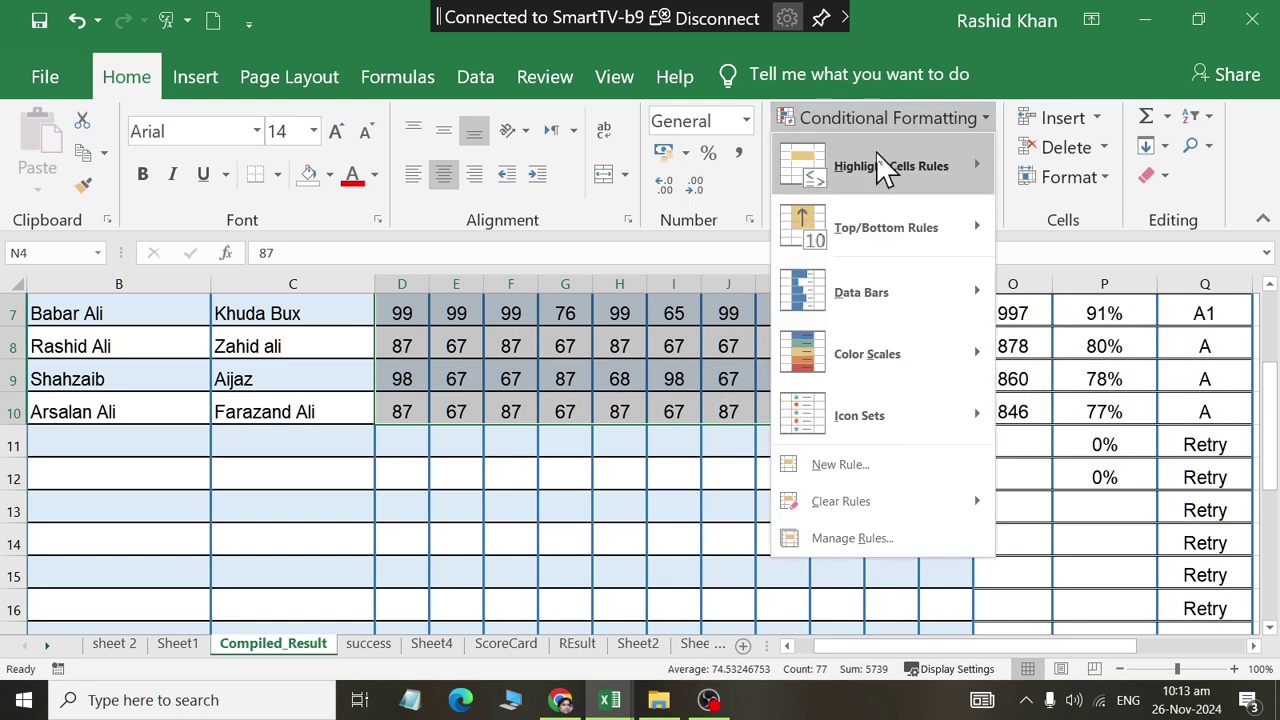
mouse_move(890, 166)
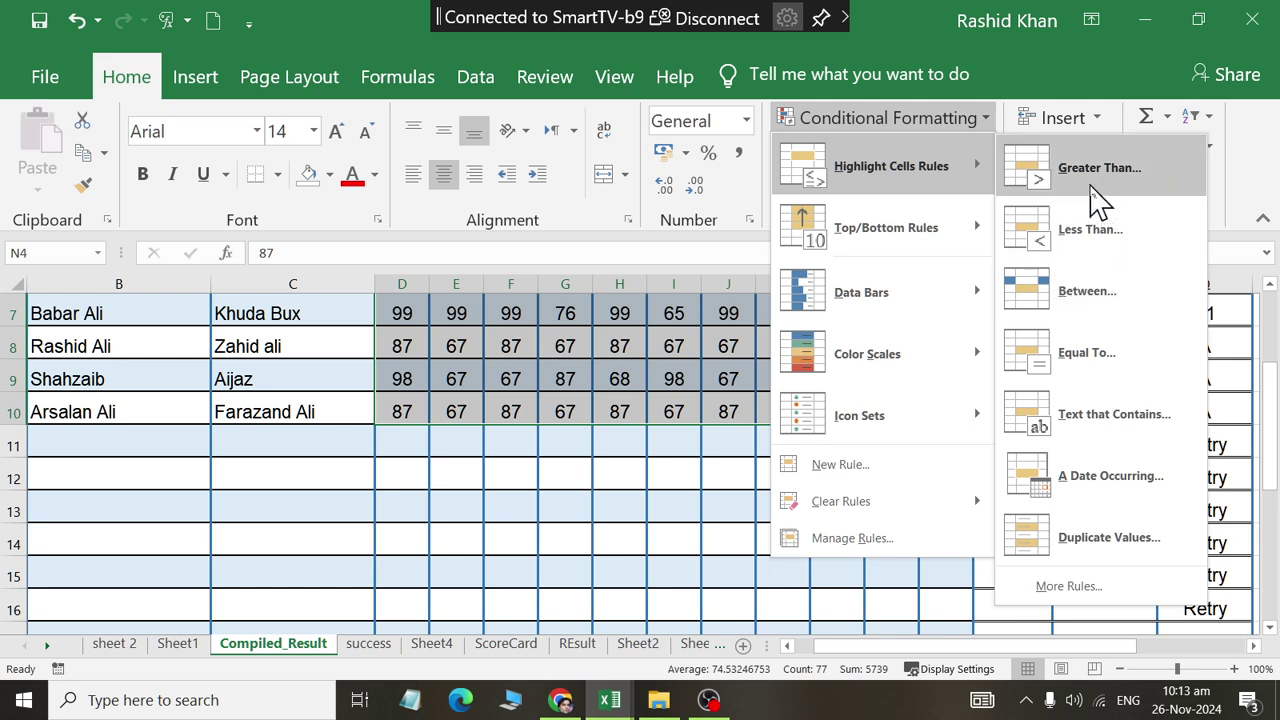
Highlight subject marks greater than 40 with Yellow Fill with Dark Yellow Text.
click(1093, 196)
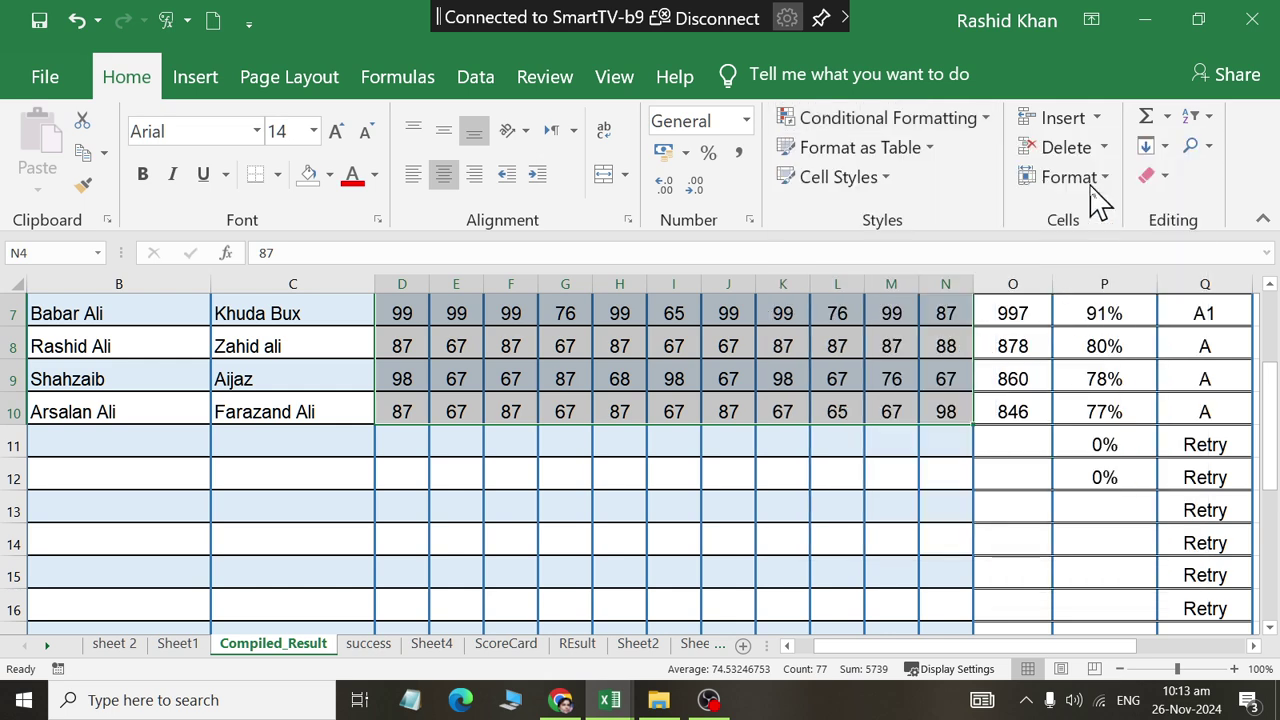
text(554)
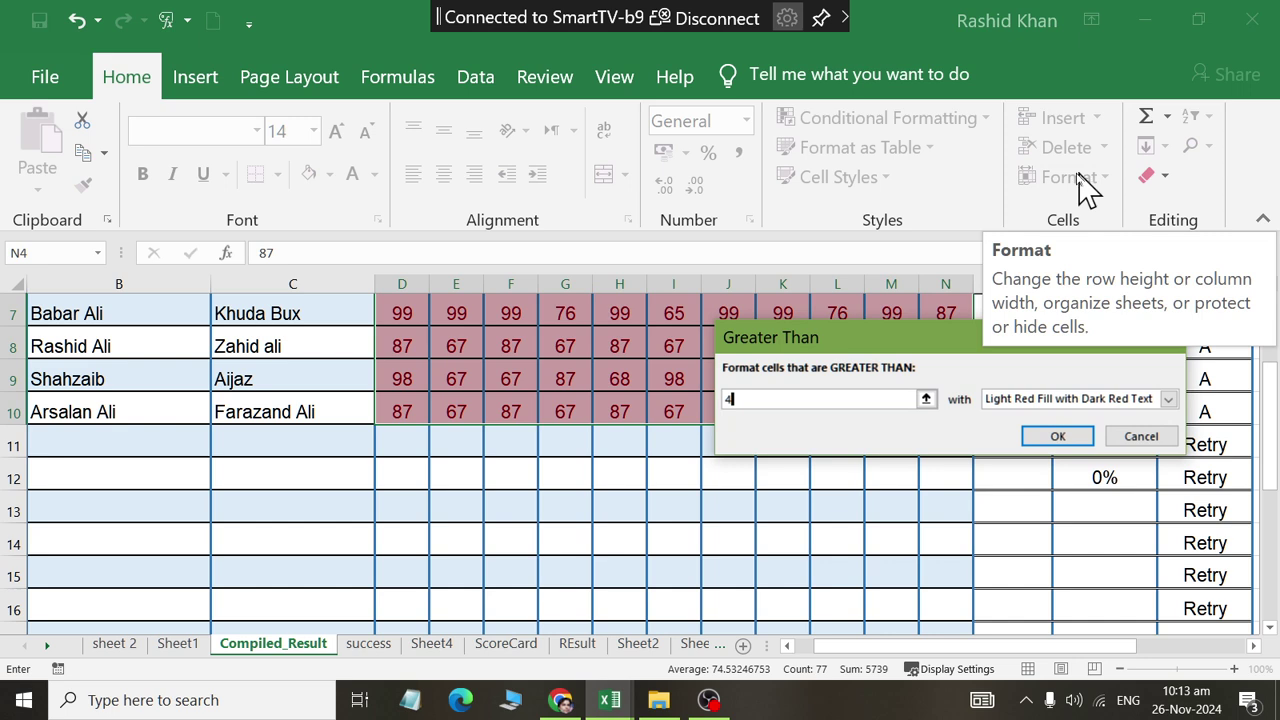
text(0)
click(1043, 401)
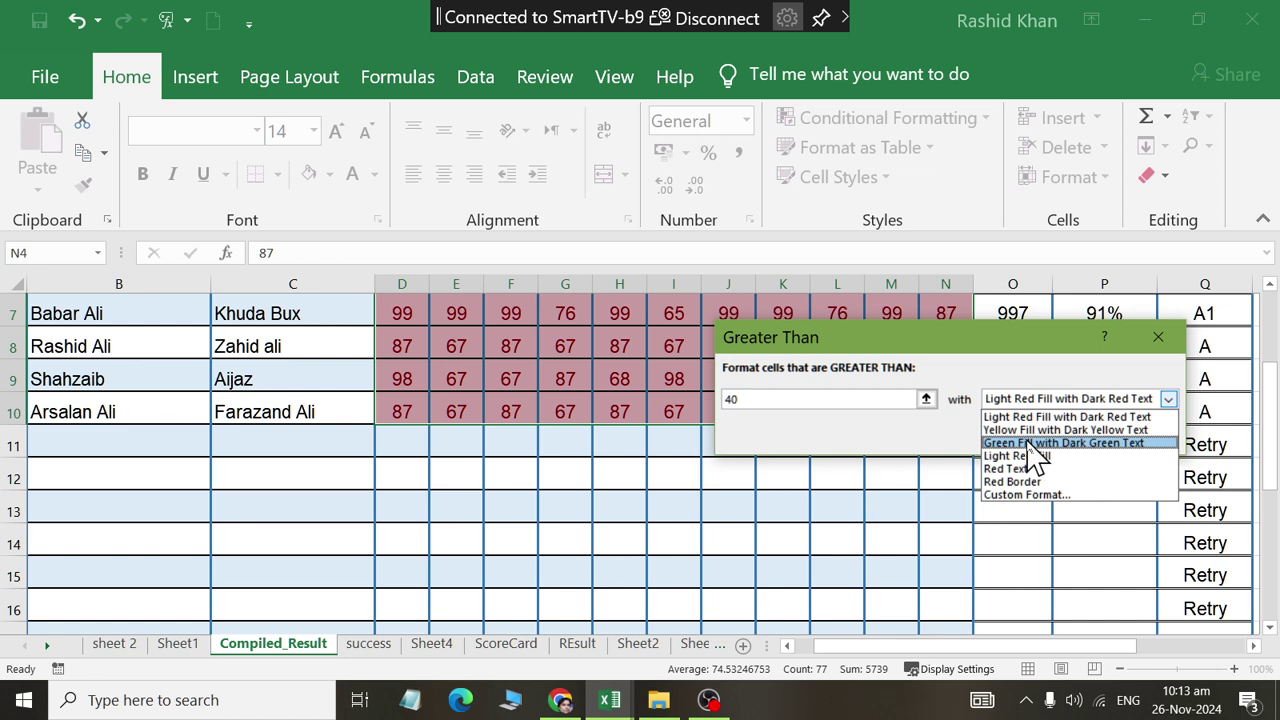
click(1021, 432)
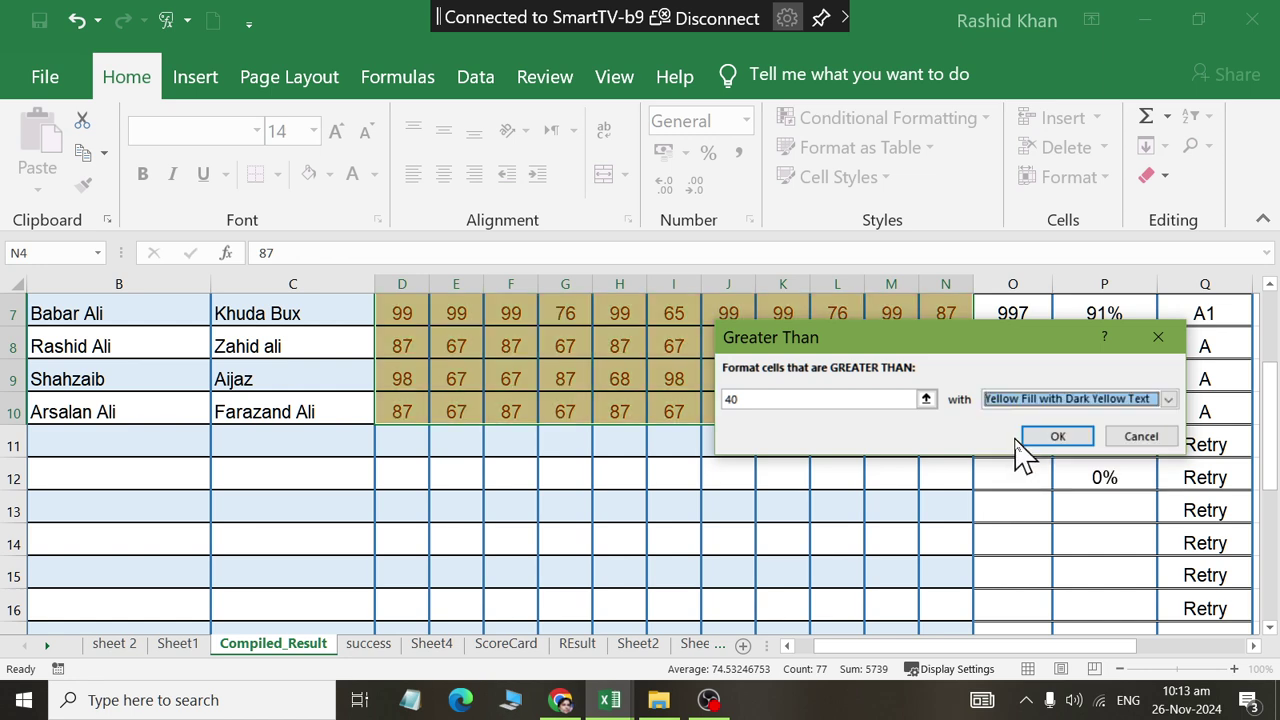
click(1035, 436)
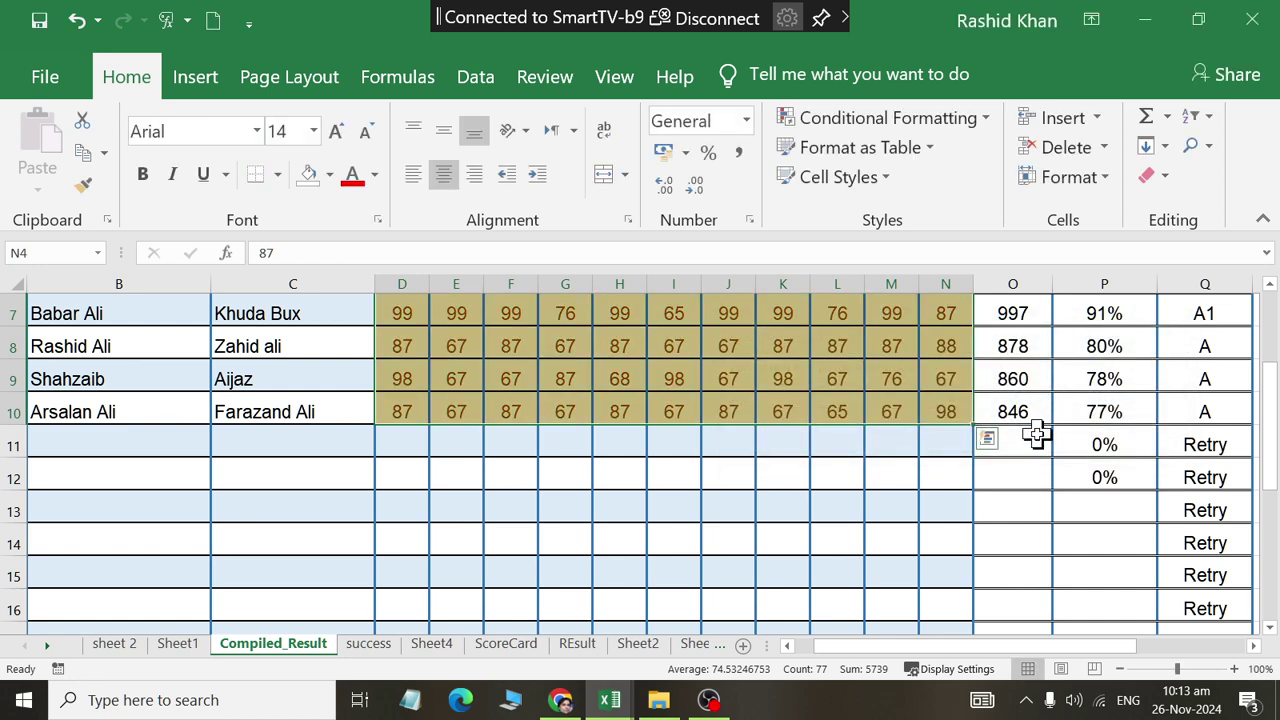
Add a greater-than-70 rule using Green Fill with Dark Green Text.
click(905, 122)
mouse_move(890, 166)
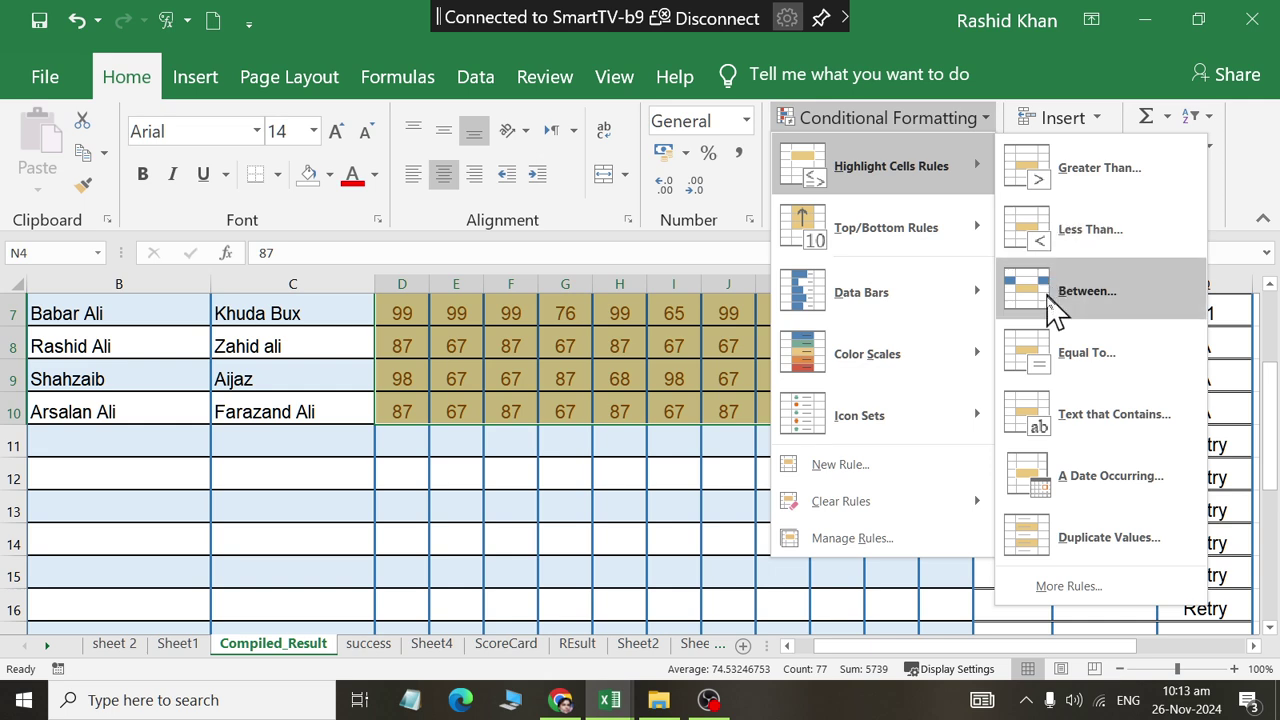
click(1045, 175)
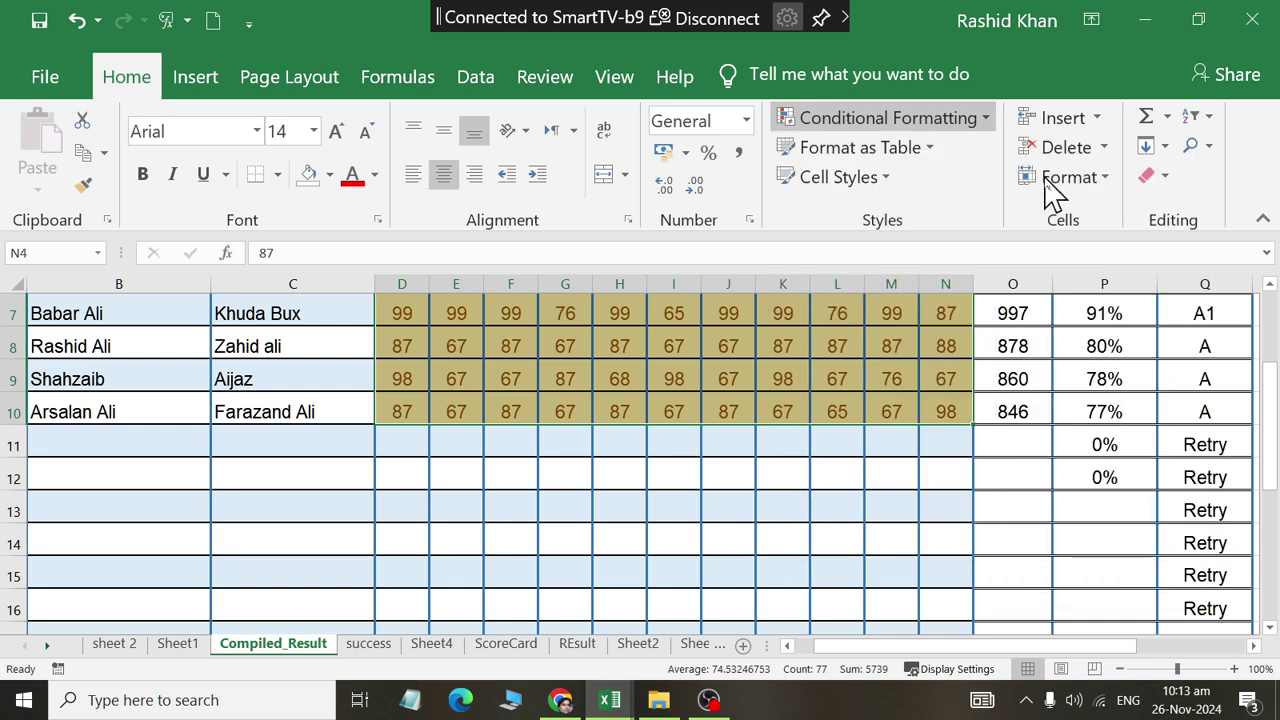
text(70)
click(1055, 400)
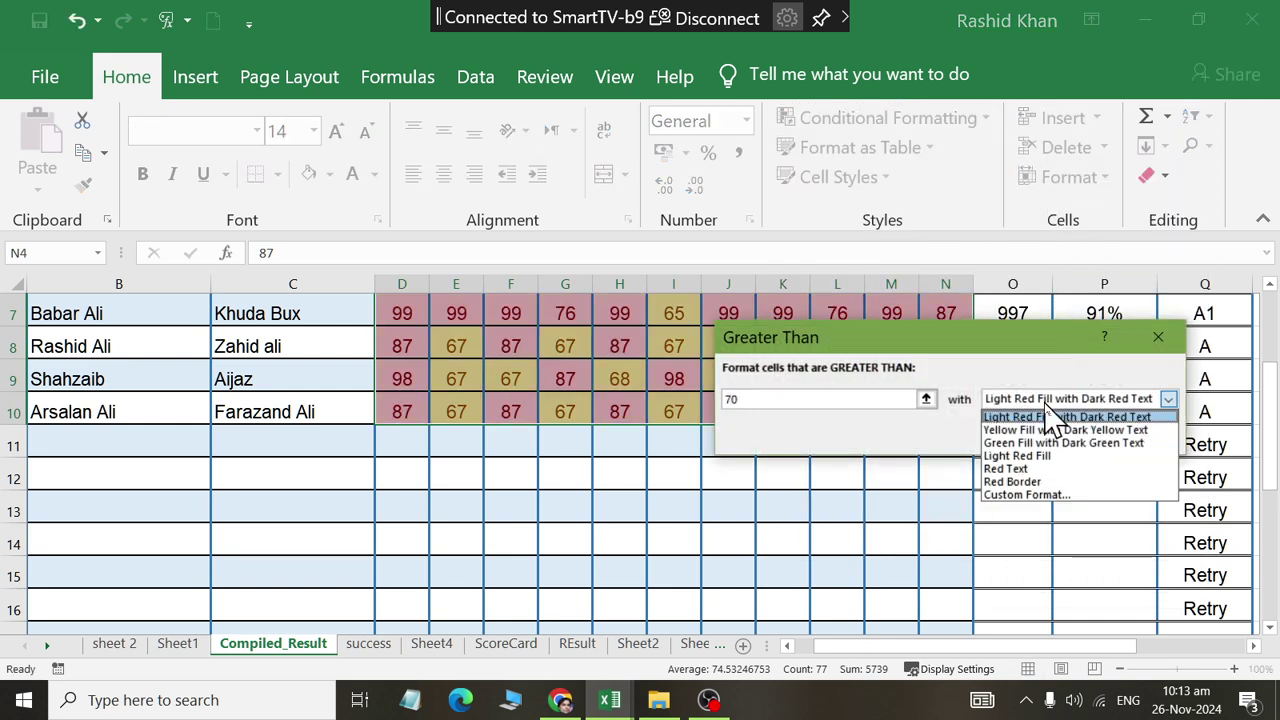
click(1043, 443)
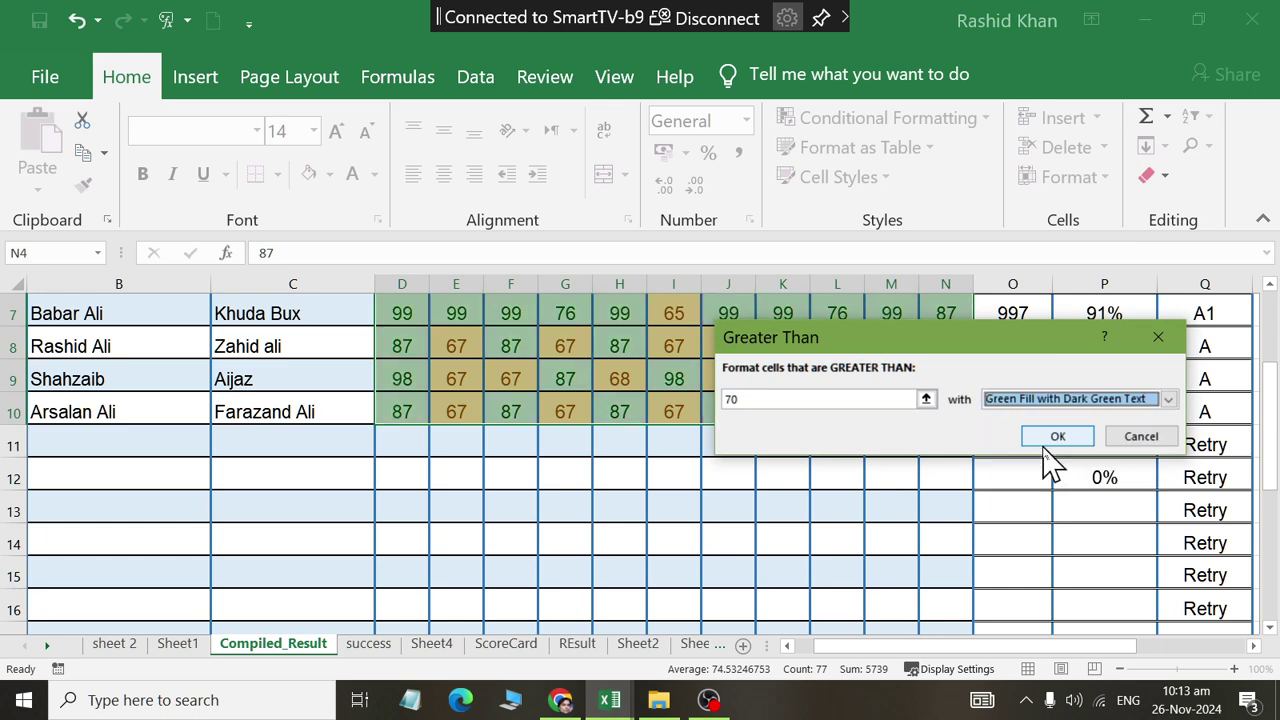
click(1057, 434)
scroll(752, 487, up, 2)
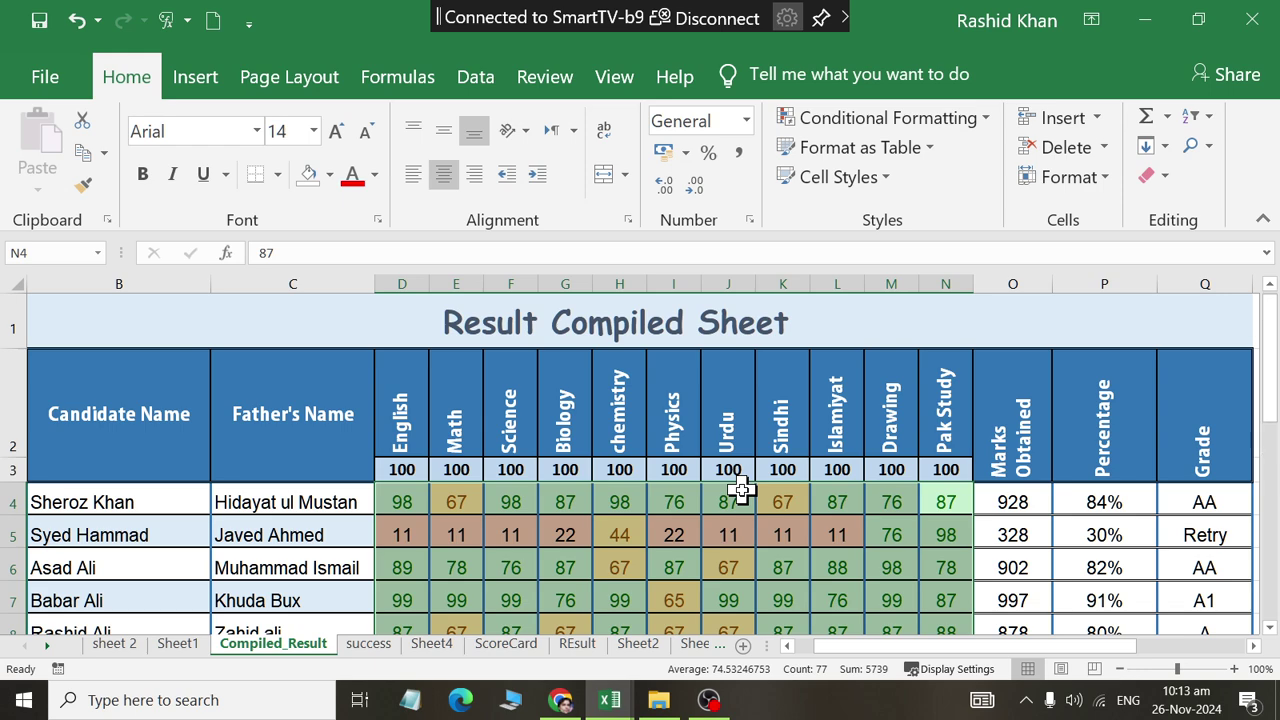
scroll(740, 487, down, 1)
scroll(740, 487, up, 1)
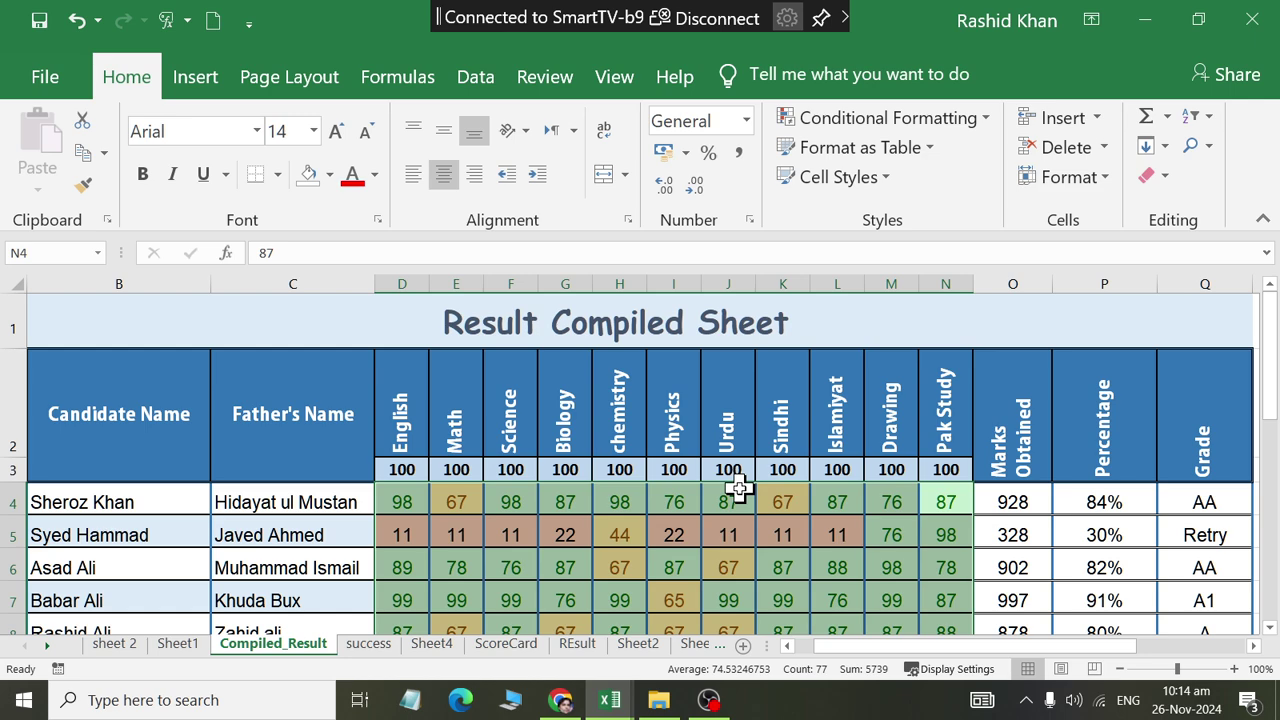
scroll(738, 488, down, 1)
Review the yellow-highlighted marks in cells E9 and I7.
drag(400, 346, 848, 349)
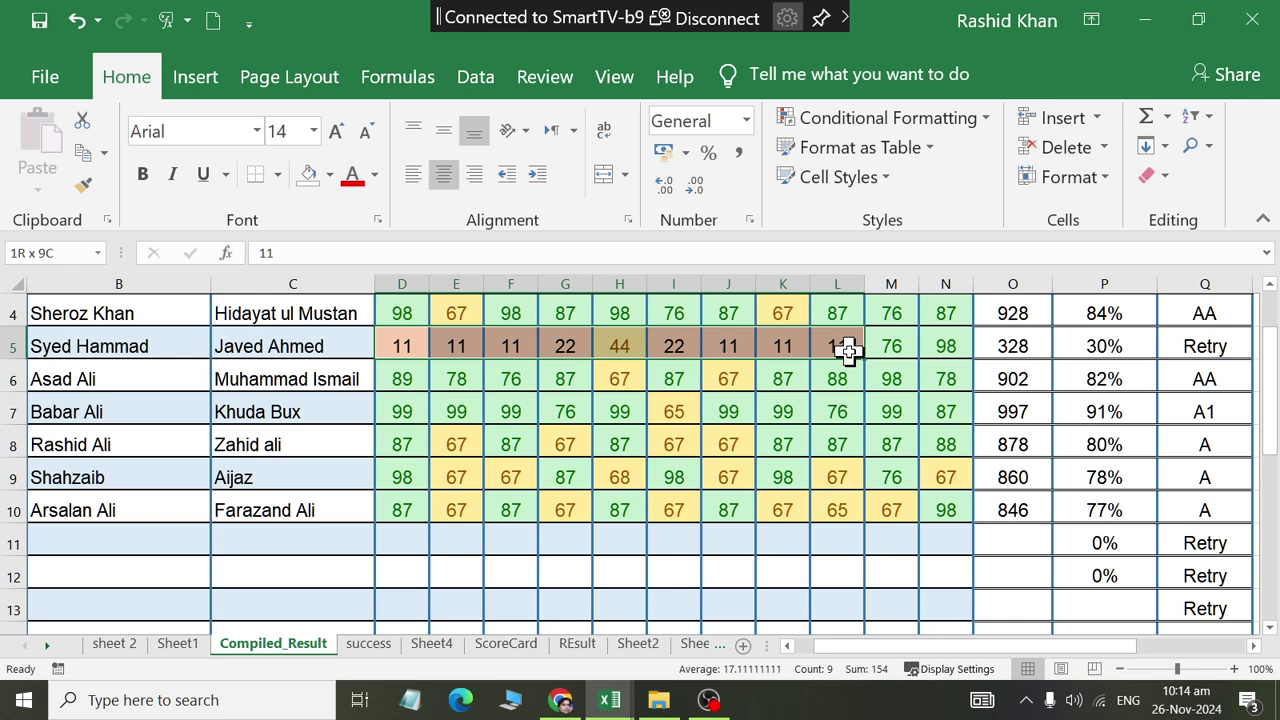
click(460, 462)
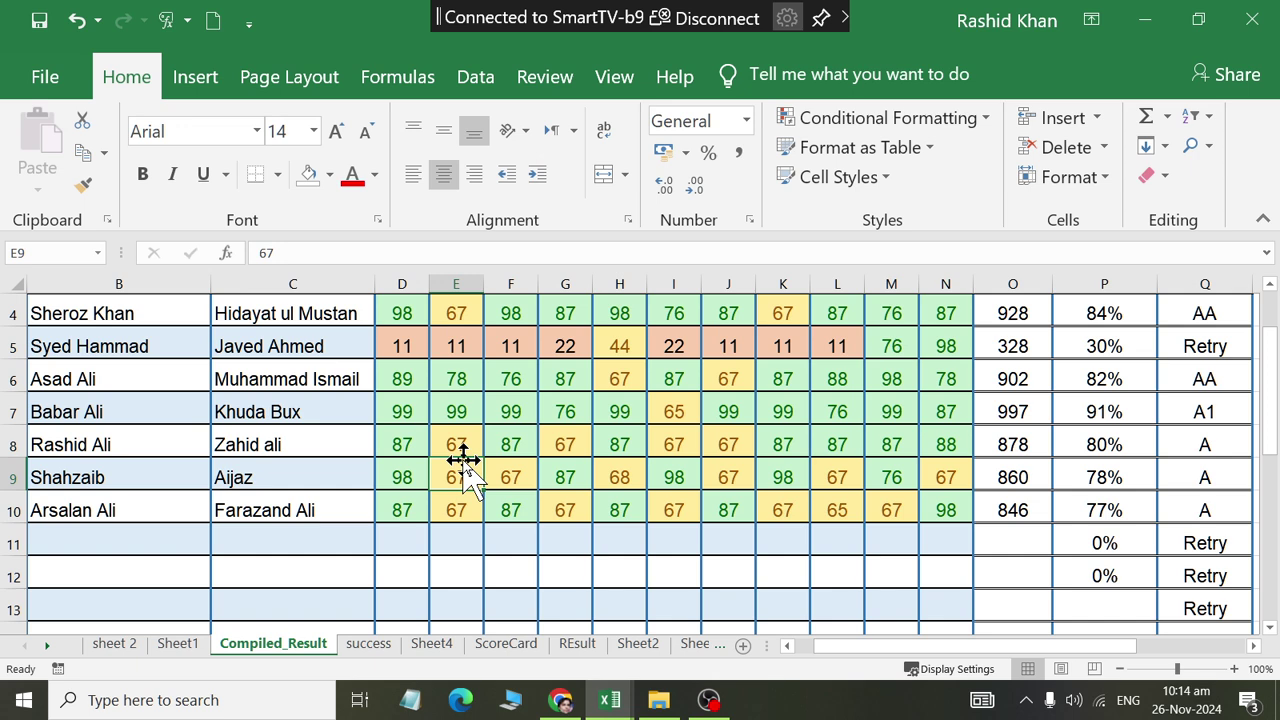
click(684, 416)
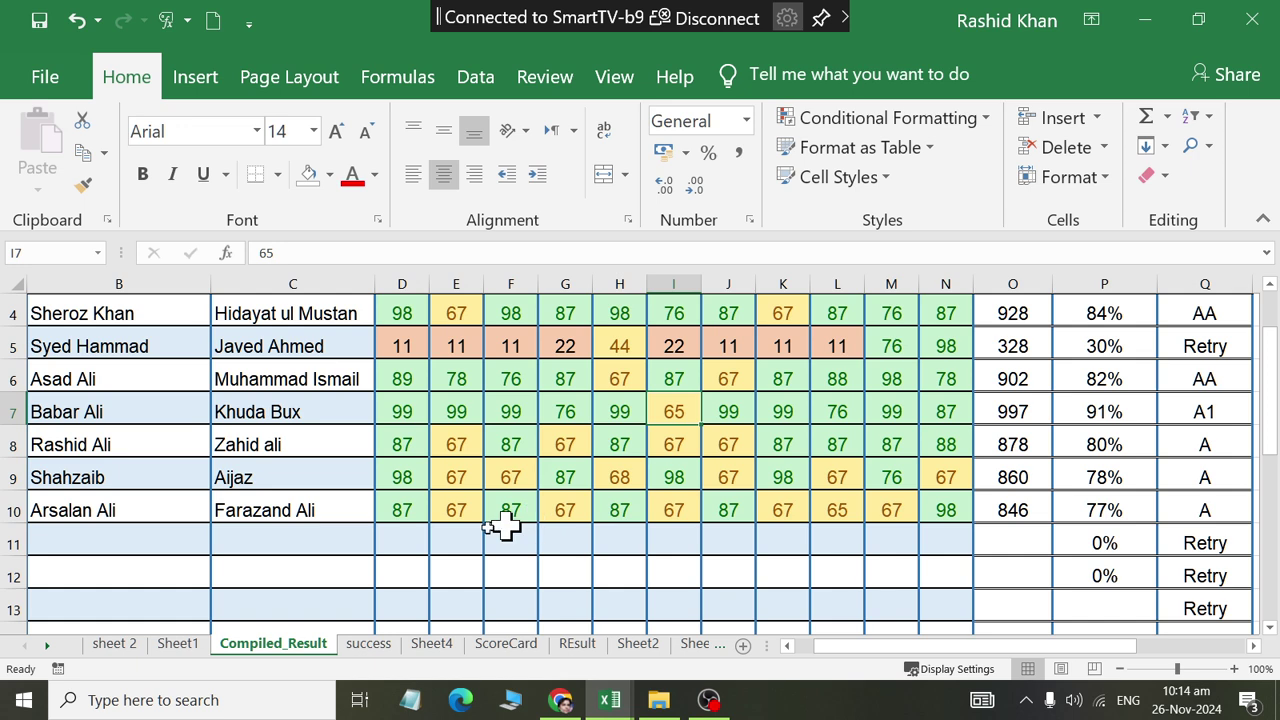
Enter 39, then 69, then 93 as the Science mark in F7 to watch its colour change.
click(510, 414)
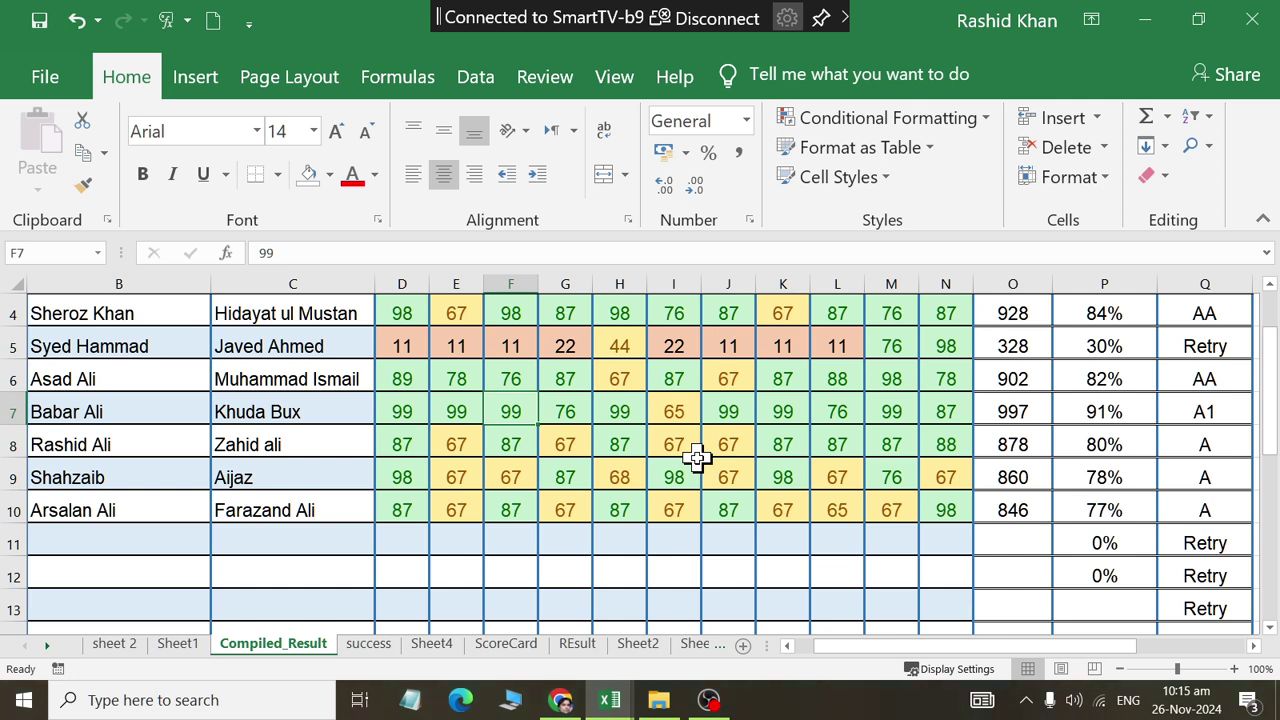
text(39)
key(Return)
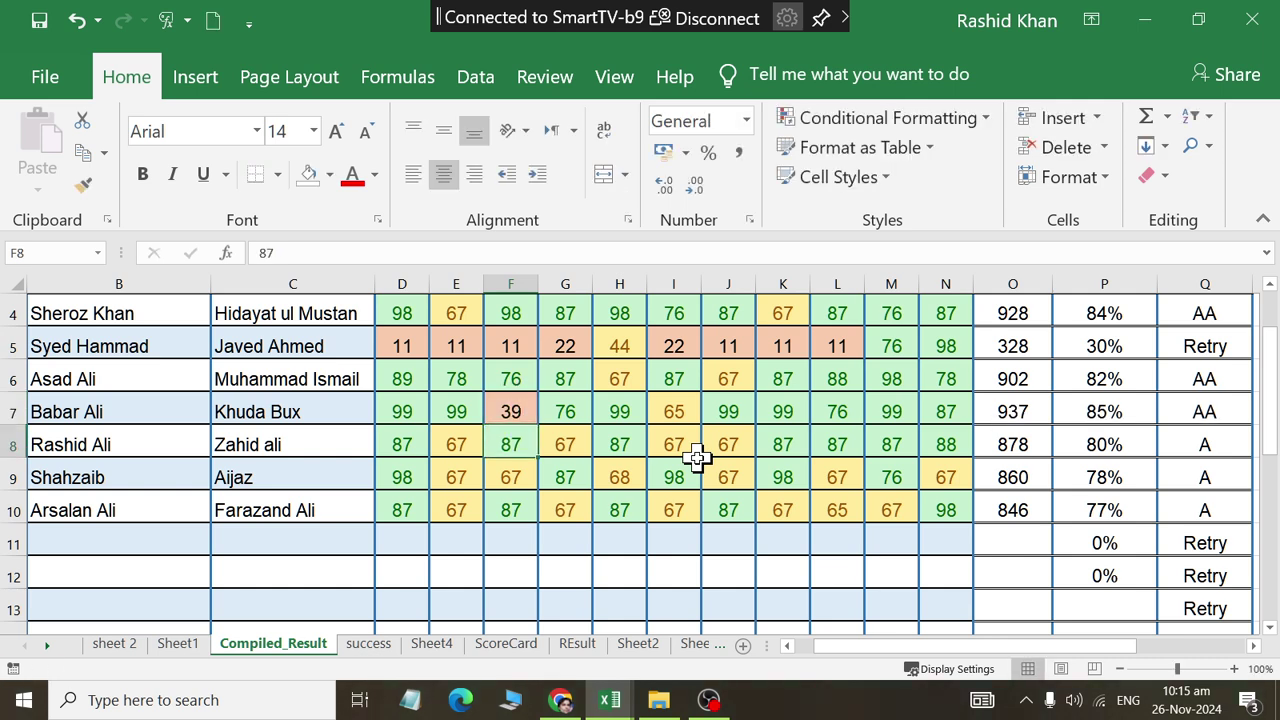
key(Up)
text(6)
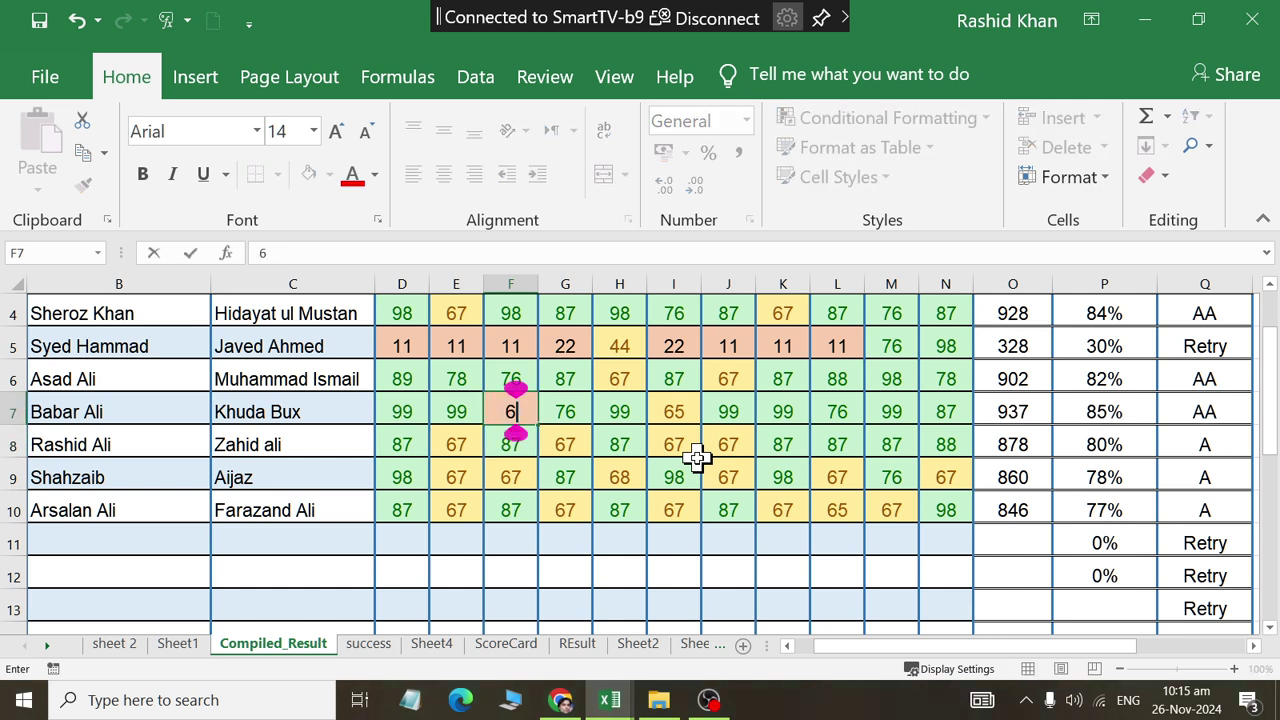
text(9)
key(Return)
key(Up)
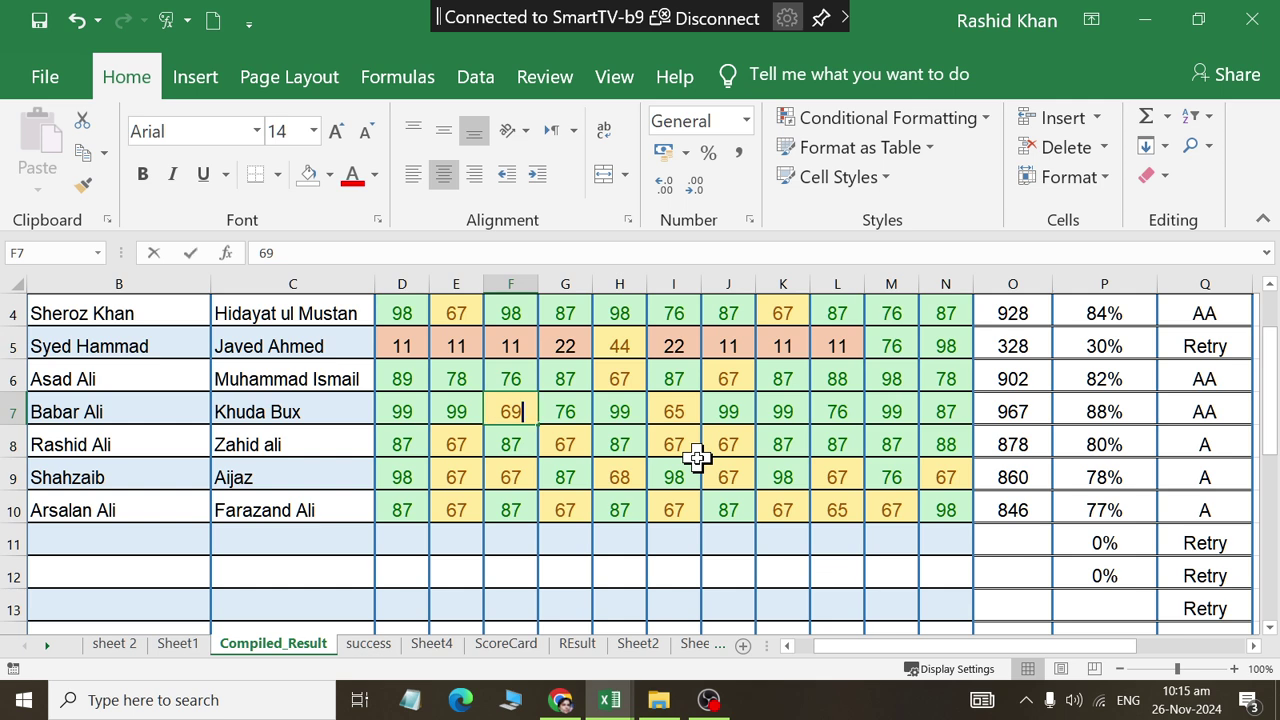
text(93)
key(Return)
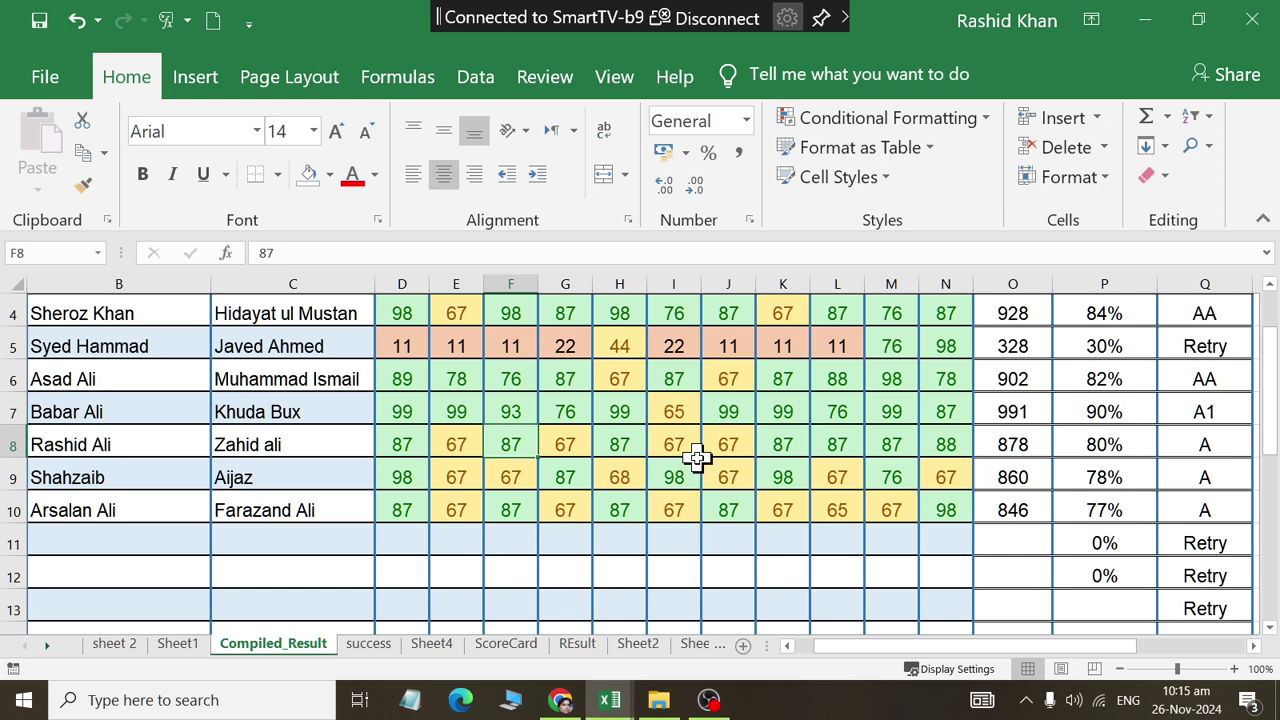
Apply gradient-fill data bars to the Marks Obtained totals in O4:O23.
scroll(1070, 415, up, 1)
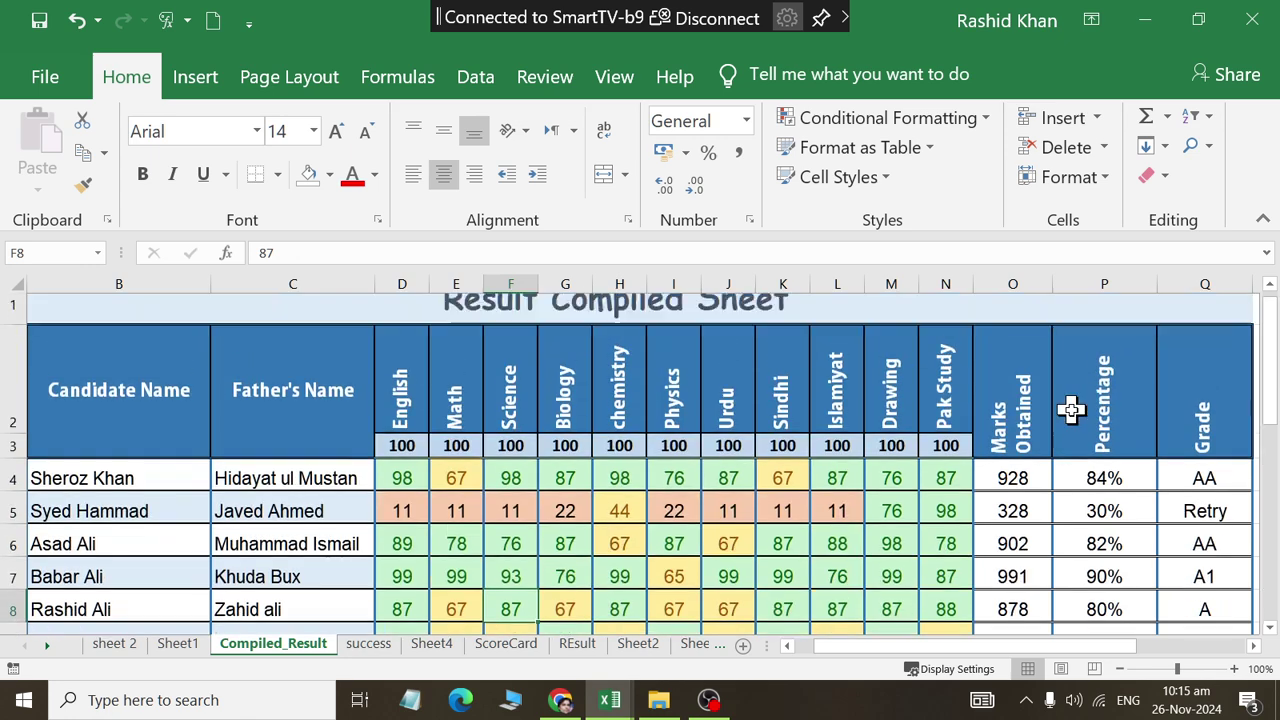
scroll(1090, 440, down, 1)
scroll(1094, 451, down, 1)
scroll(1094, 400, up, 2)
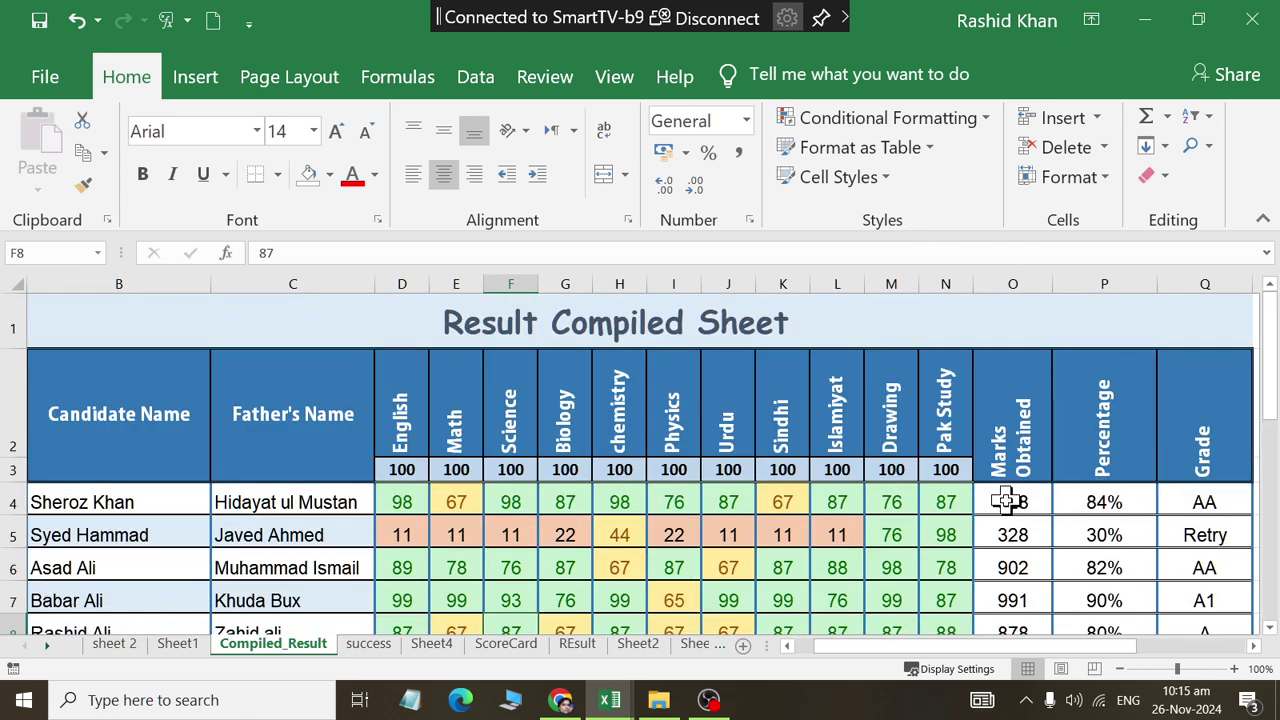
drag(1005, 502, 1055, 397)
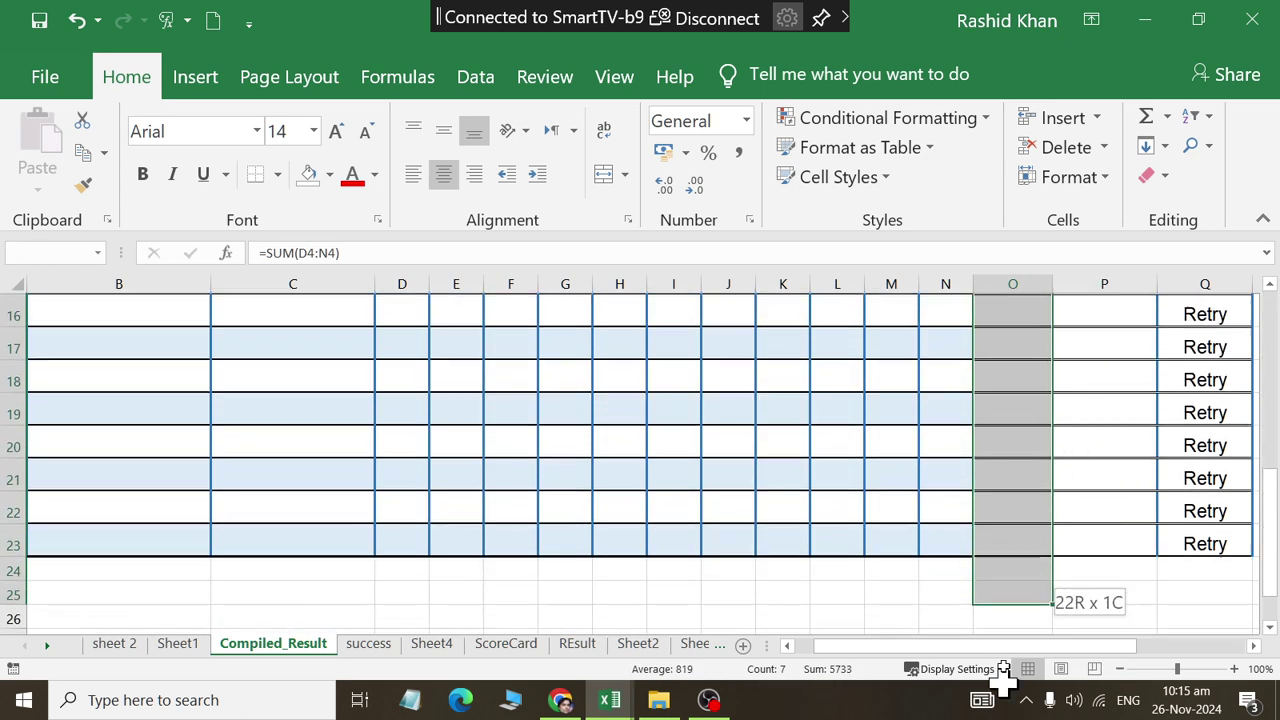
drag(1055, 397, 994, 477)
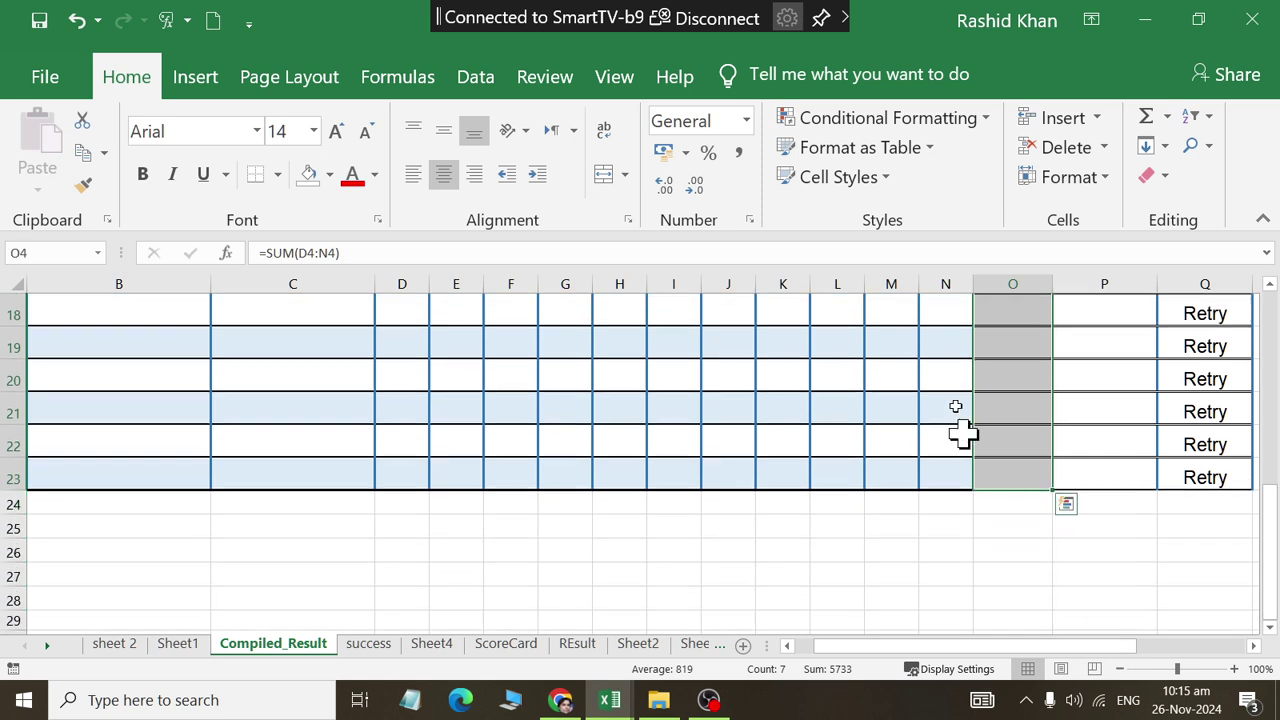
click(835, 120)
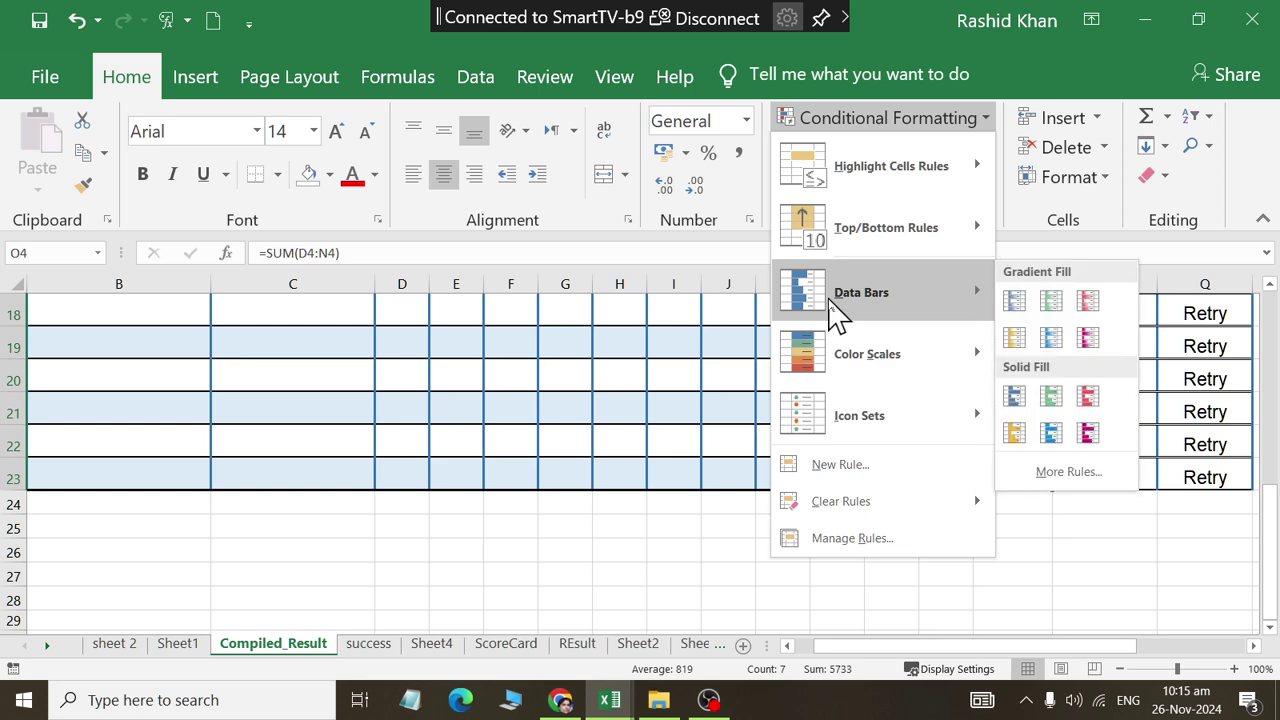
mouse_move(861, 292)
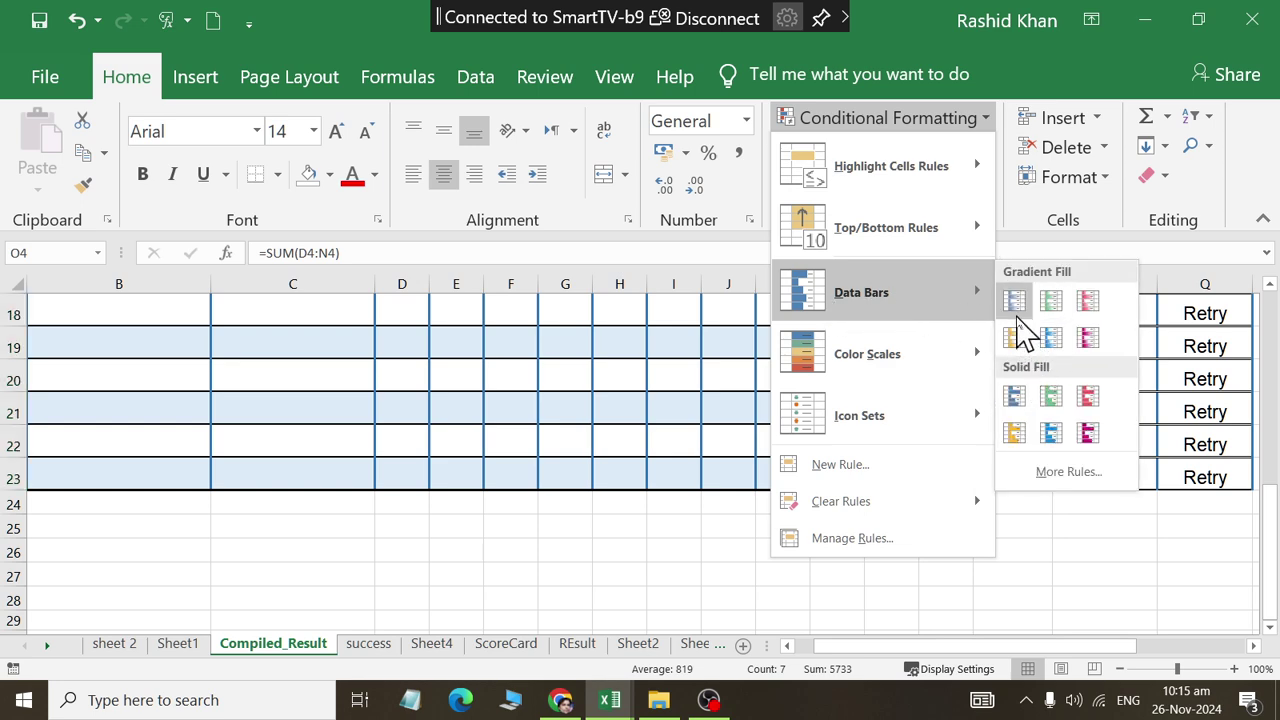
click(1051, 301)
scroll(1021, 548, up, 4)
scroll(1021, 548, up, 1)
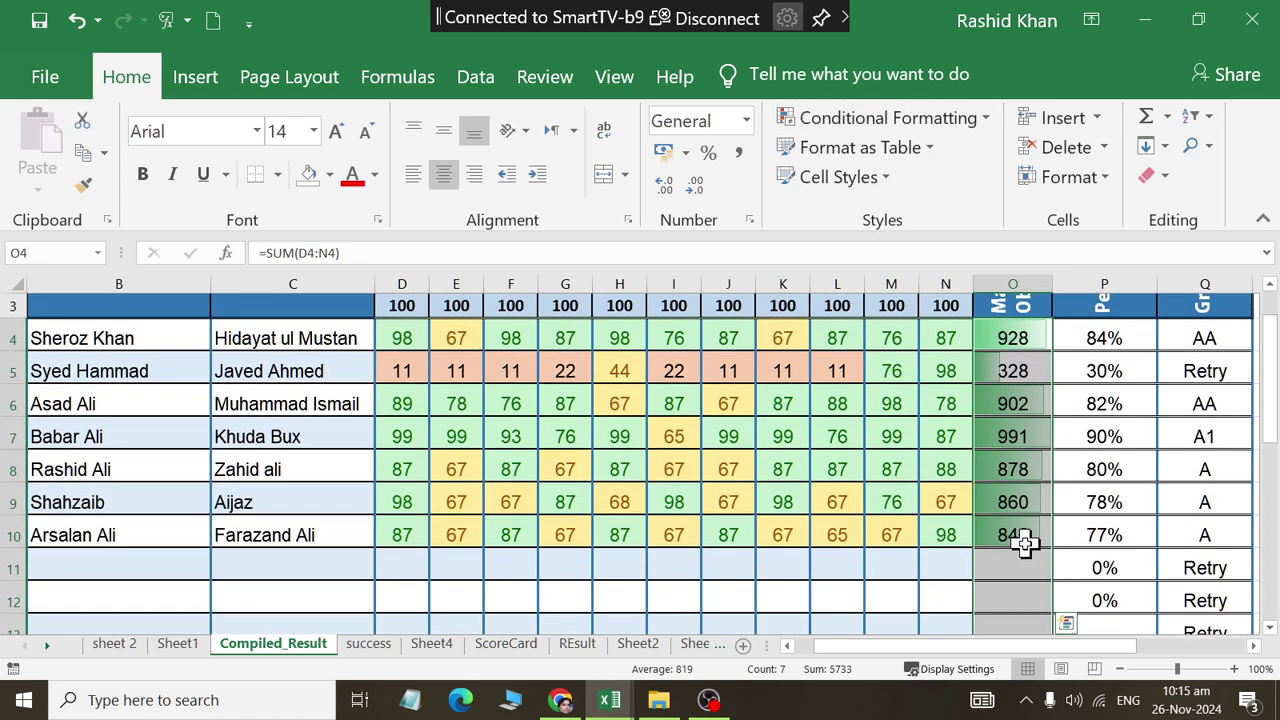
scroll(1021, 548, up, 1)
click(837, 567)
scroll(1000, 510, down, 2)
scroll(1040, 498, up, 1)
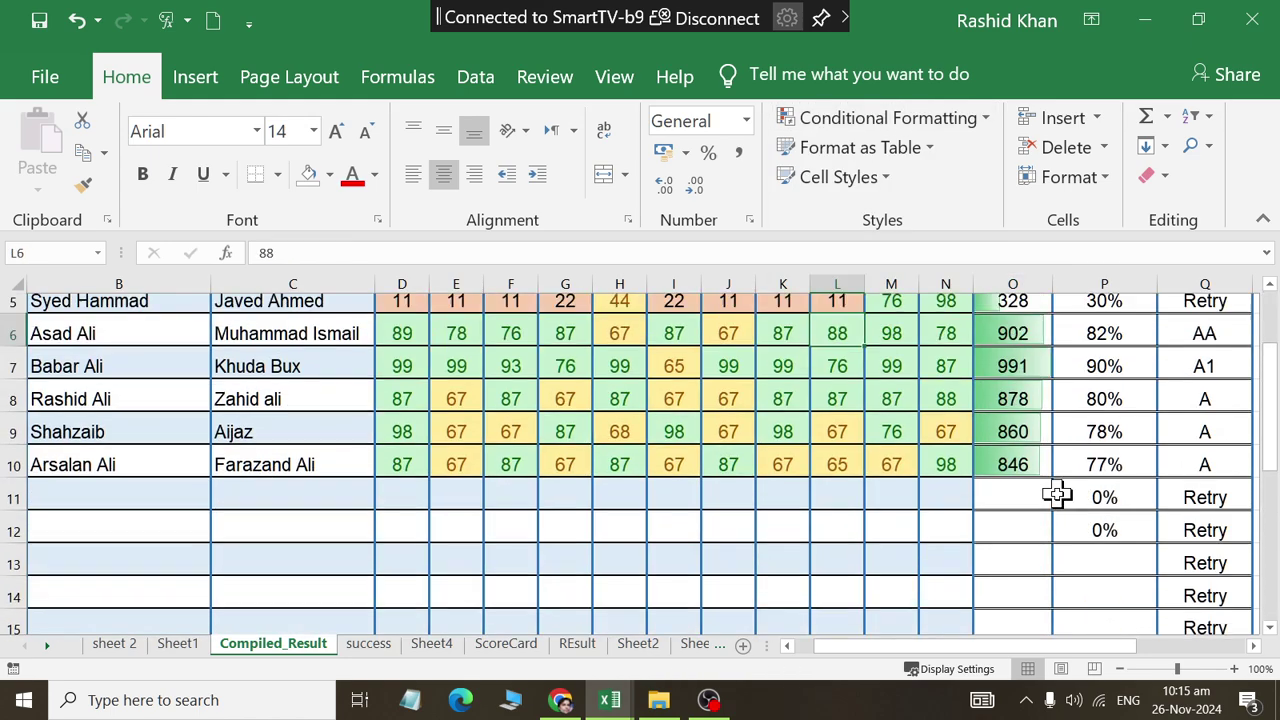
scroll(1080, 550, up, 2)
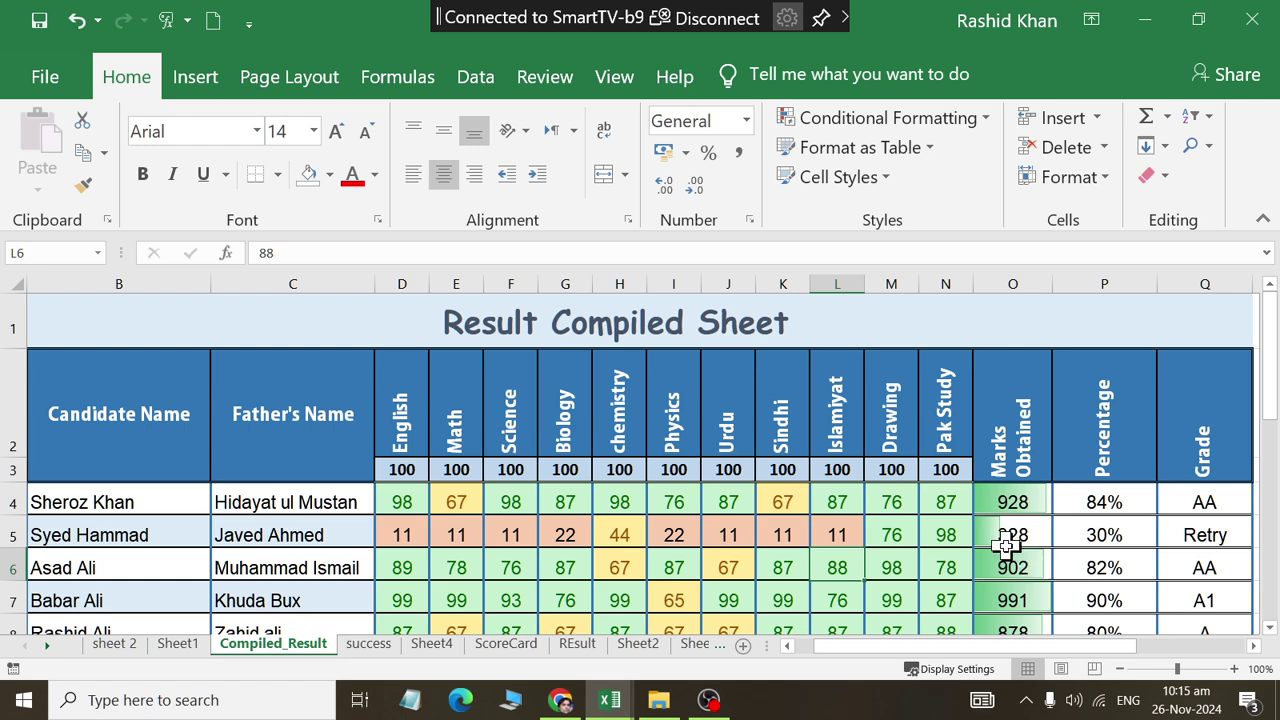
scroll(1015, 543, down, 1)
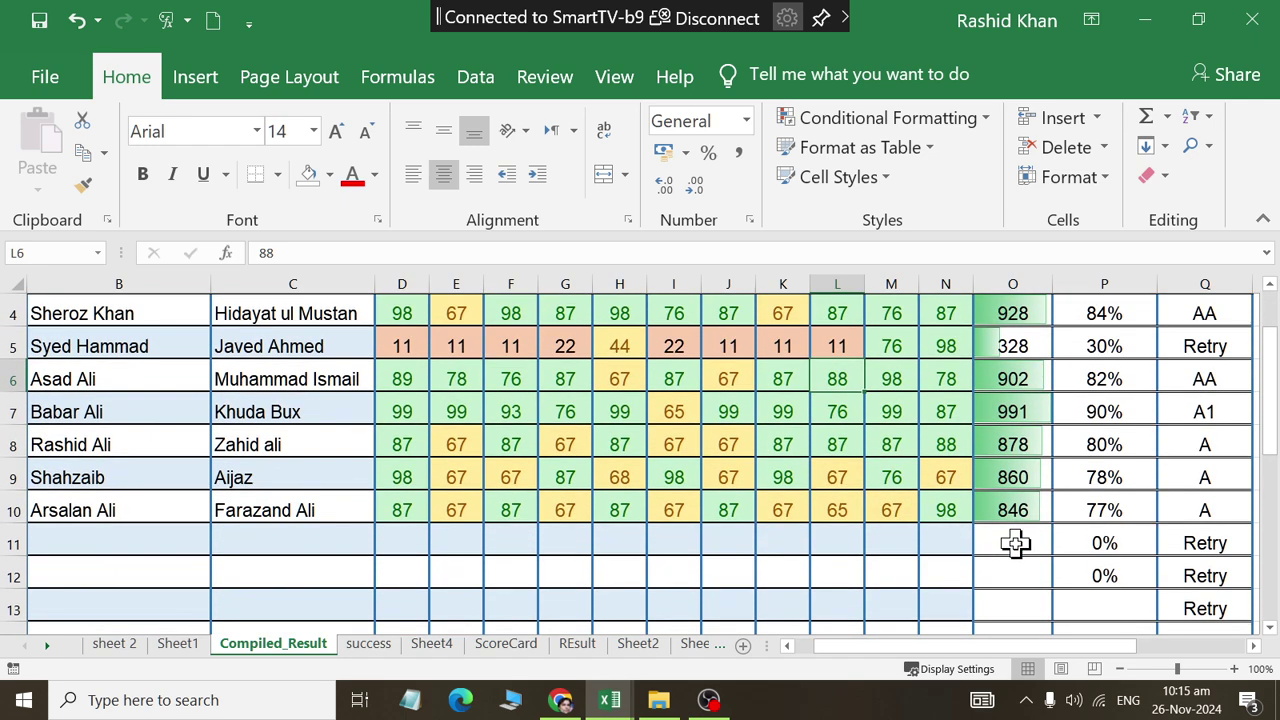
scroll(1020, 540, up, 1)
Apply the four-bar Ratings icon set to the Percentage values in column P.
mouse_move(1074, 510)
mouse_down()
mouse_move(1133, 712)
mouse_move(1112, 562)
mouse_up()
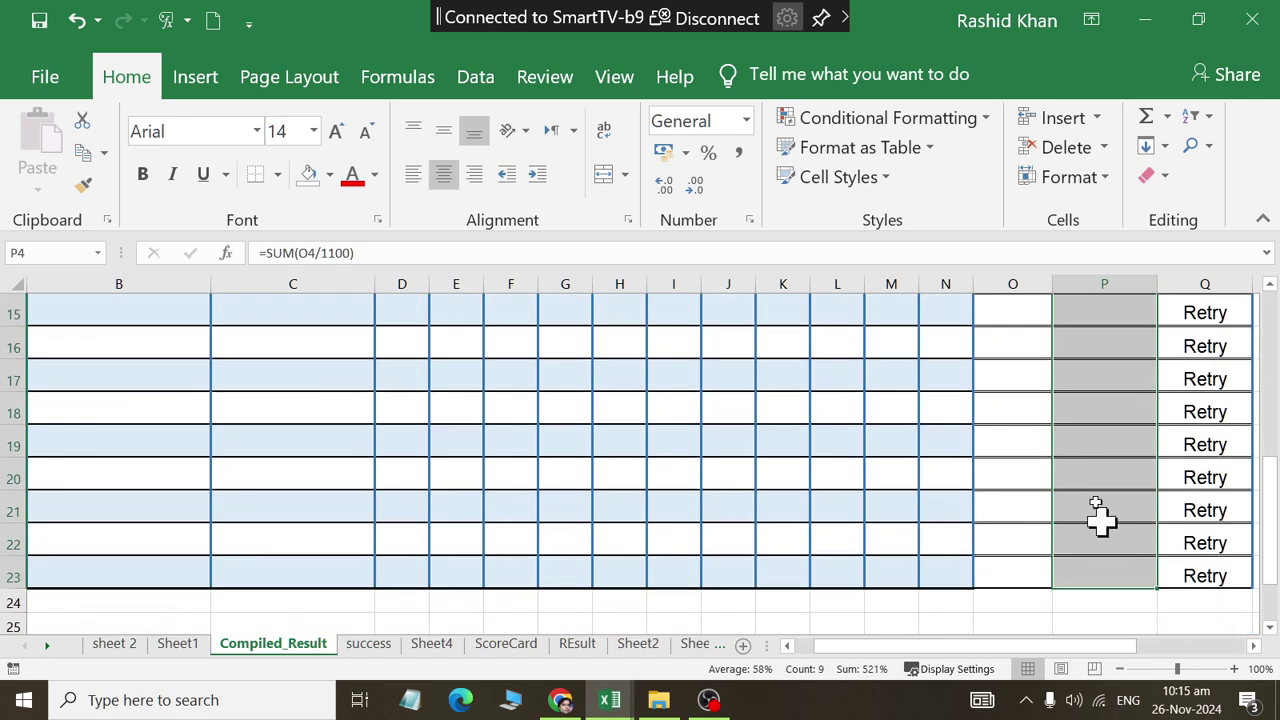
click(870, 120)
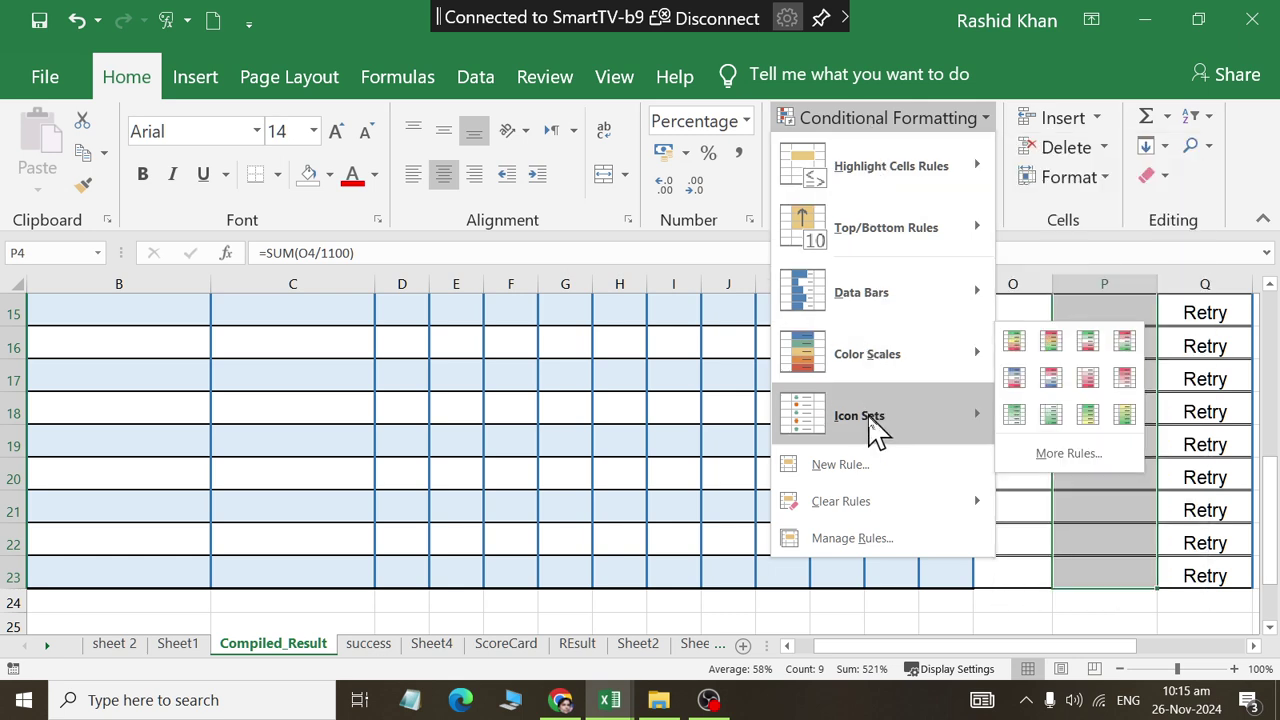
mouse_move(859, 415)
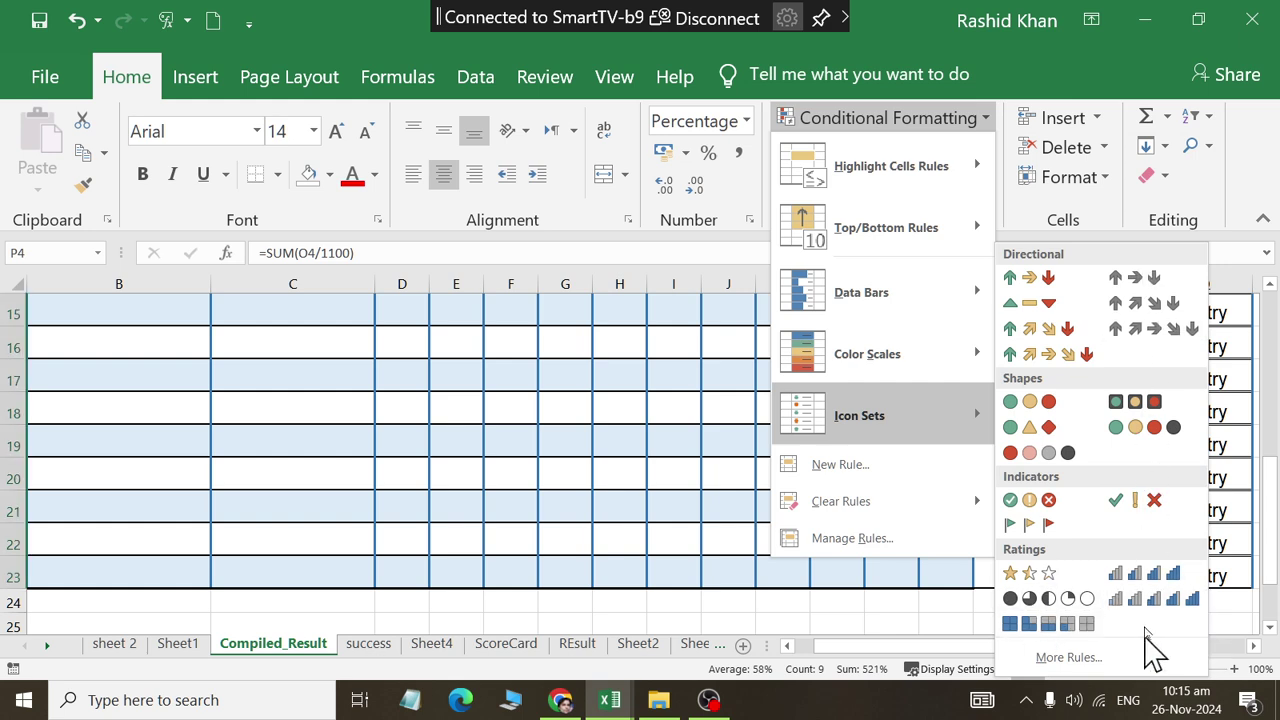
click(1148, 600)
scroll(1130, 600, up, 2)
scroll(1130, 600, up, 1)
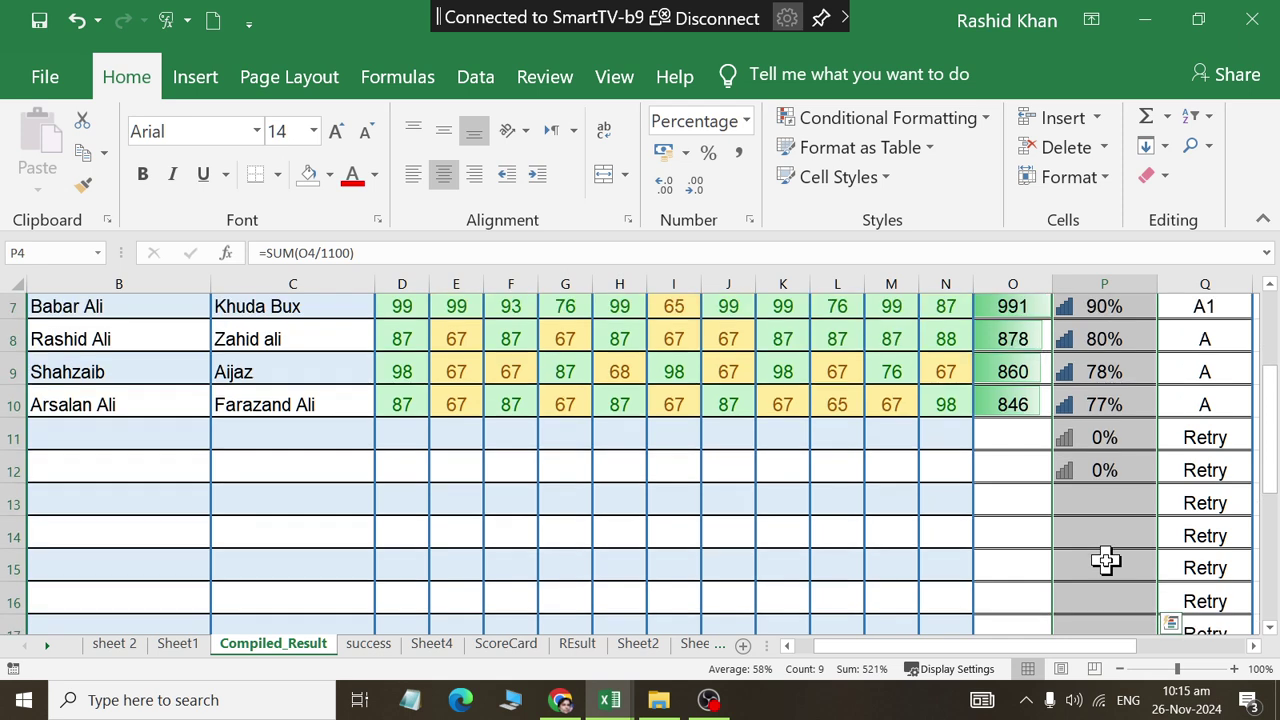
scroll(1120, 520, up, 1)
click(1110, 440)
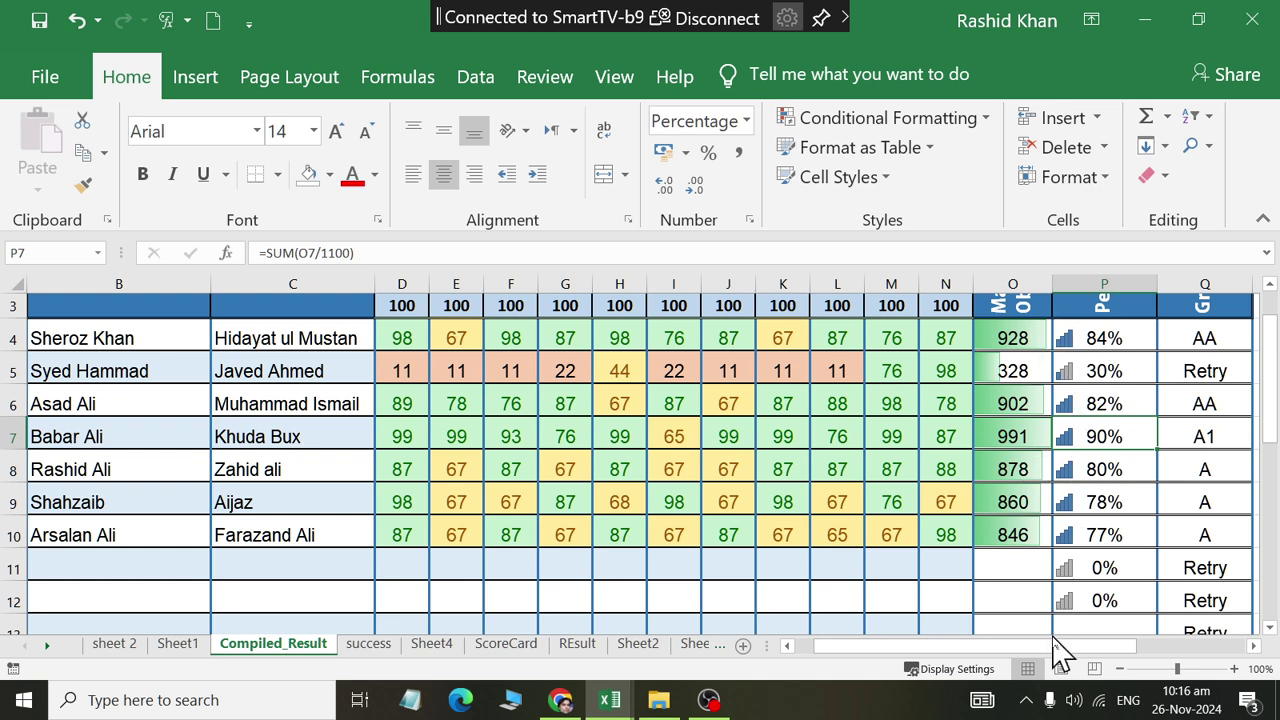
Update row 5's marks to 56, 76, 76, 56 and 87, starting at D5.
click(390, 367)
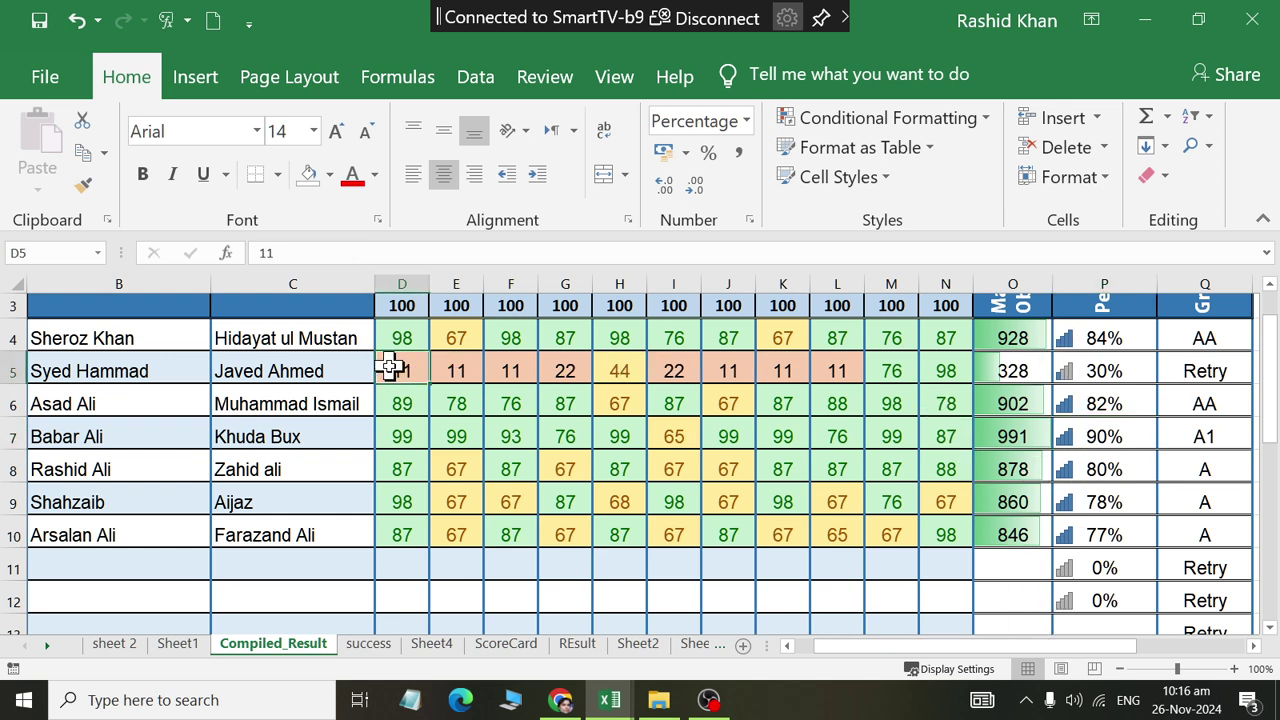
text(56)
key(Tab)
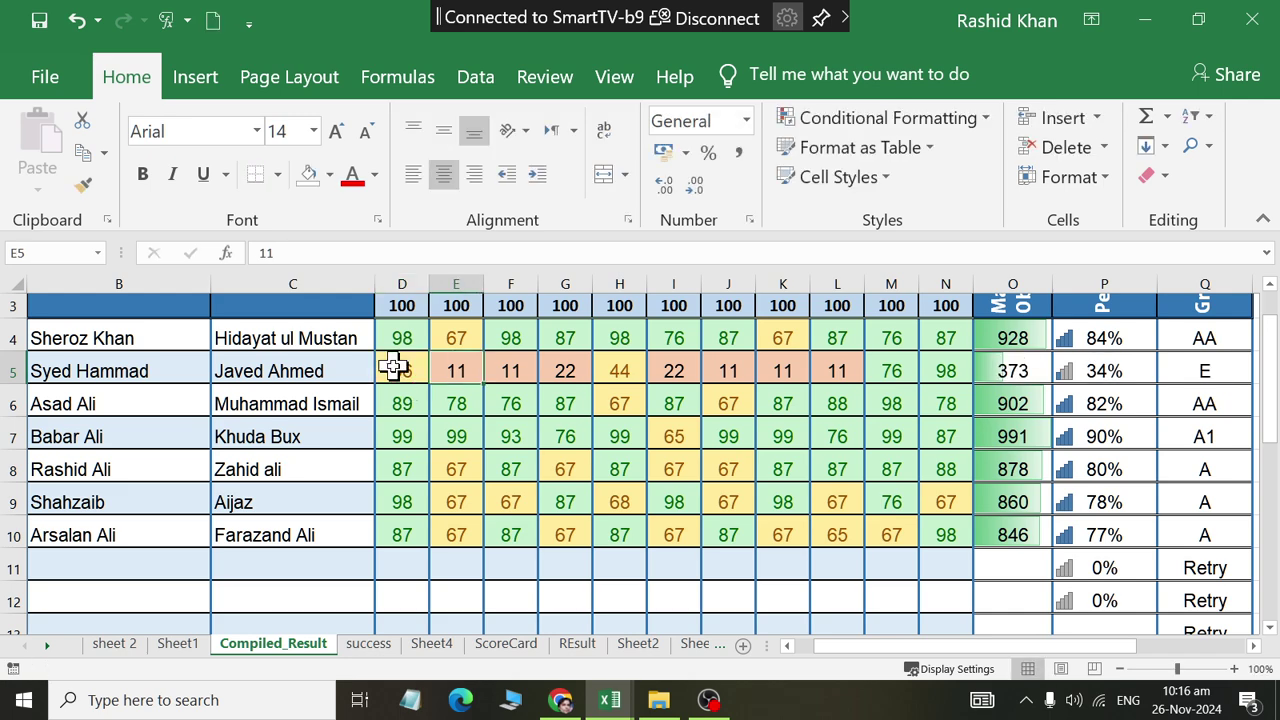
text(76)
key(Tab)
key(Tab)
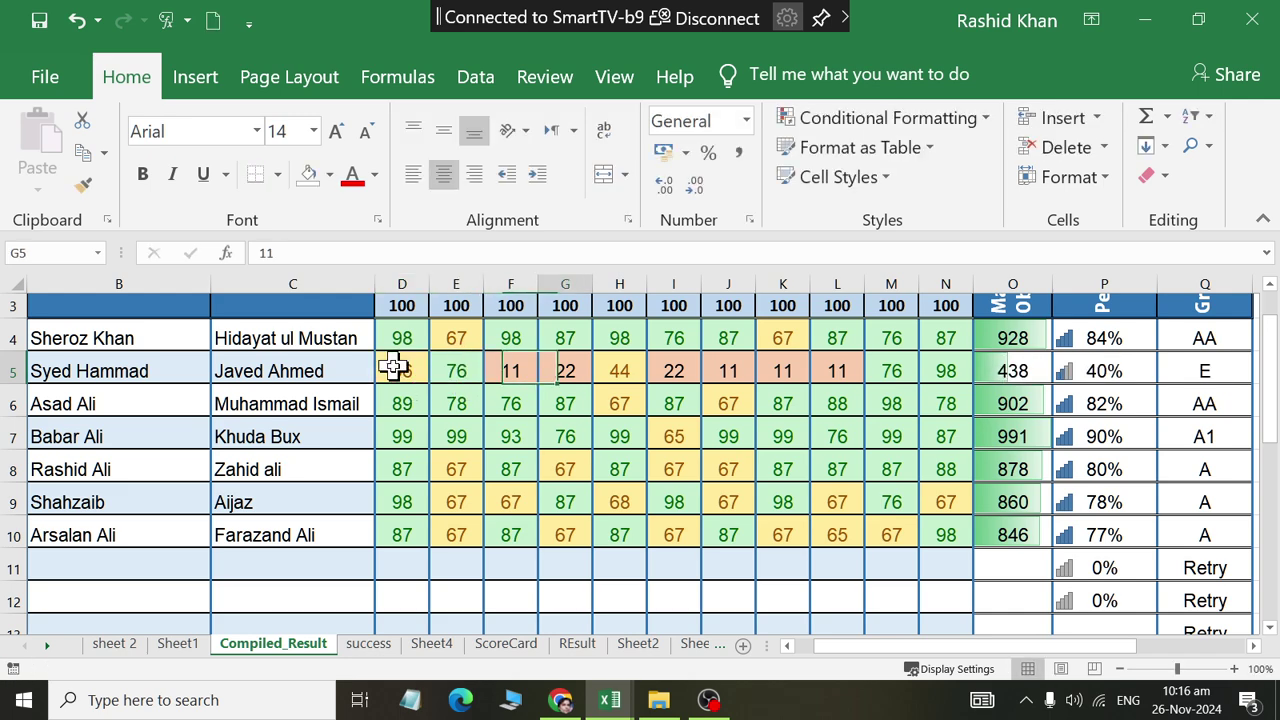
key(Left)
text(76)
key(Tab)
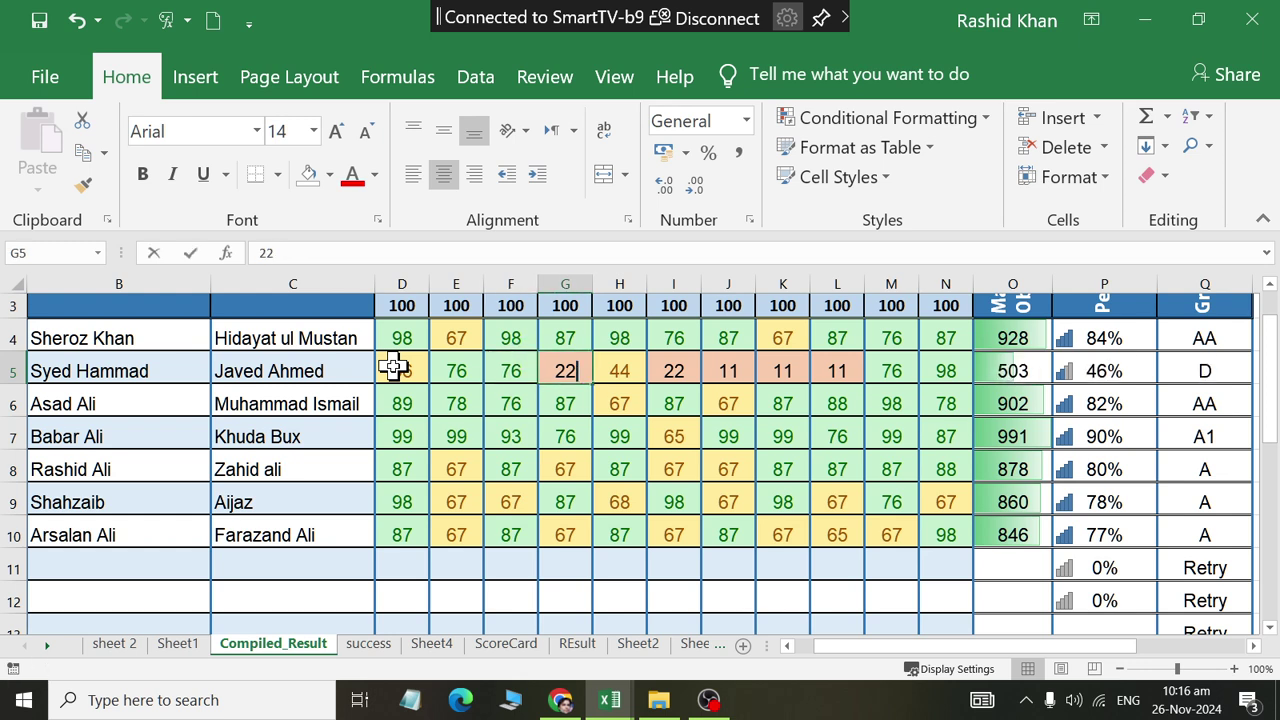
text(56)
key(Tab)
key(Tab)
text(87)
key(Tab)
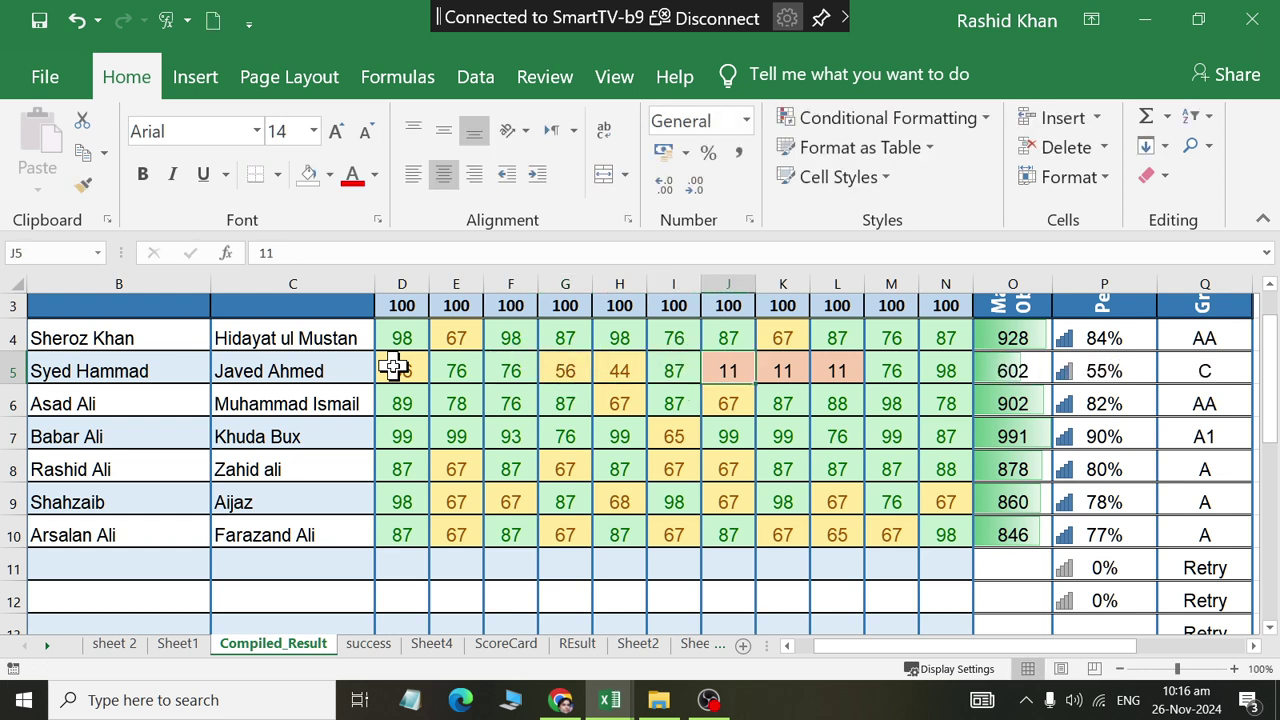